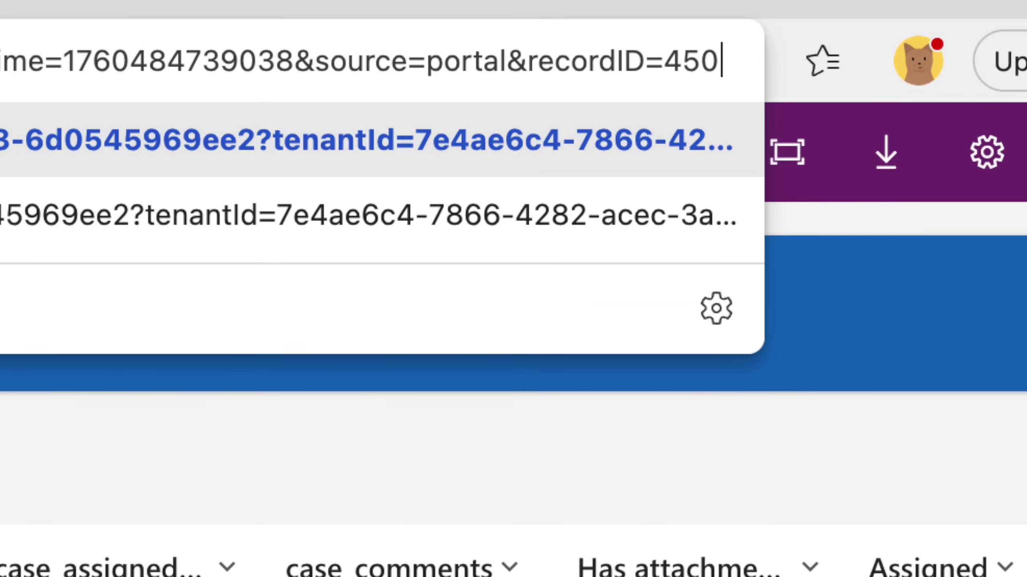
# Run the app in preview and bring up the share drawer for the Test title record
pyautogui.press('BackSpace')
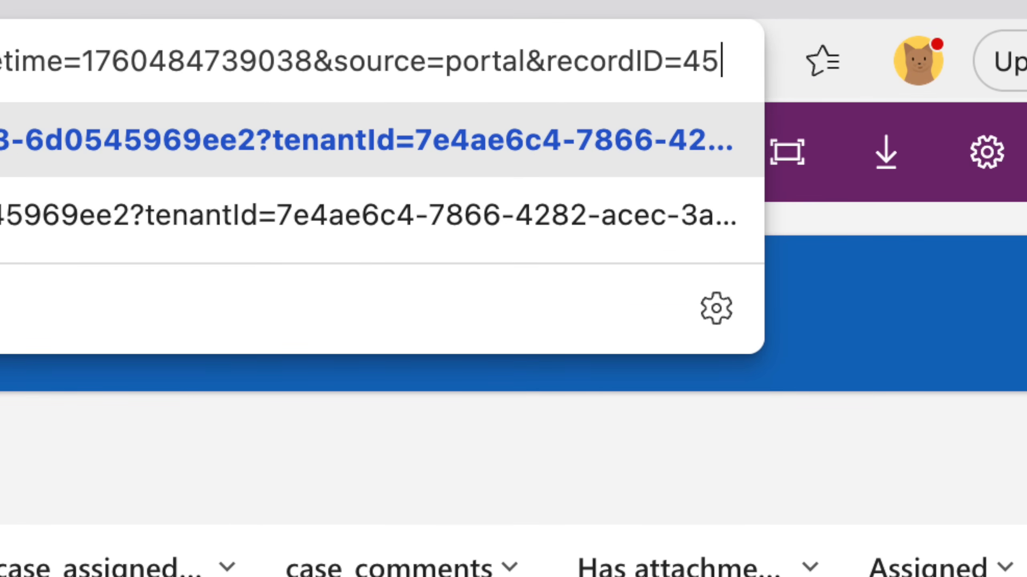
pyautogui.write('2')
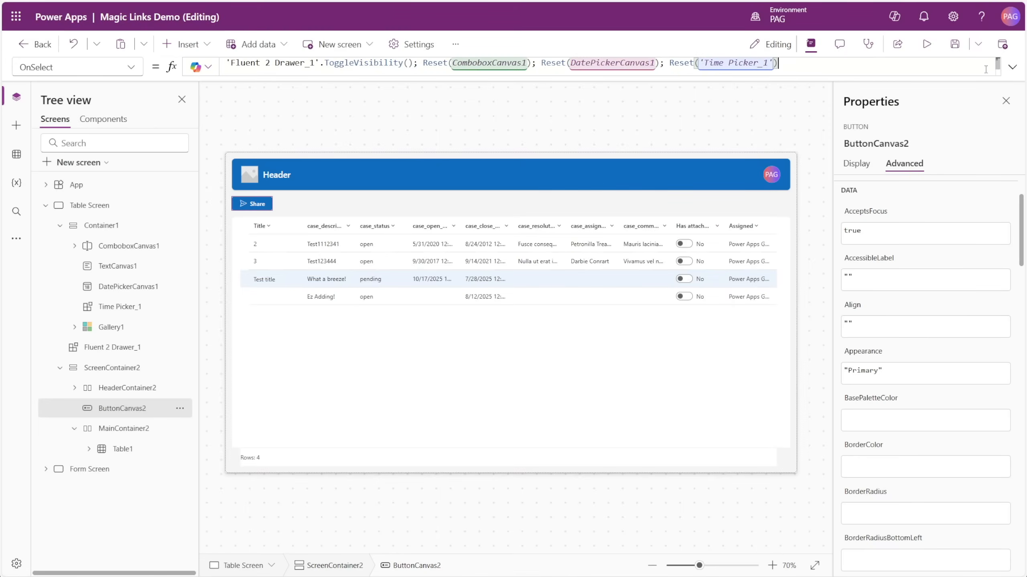
pyautogui.click(924, 44)
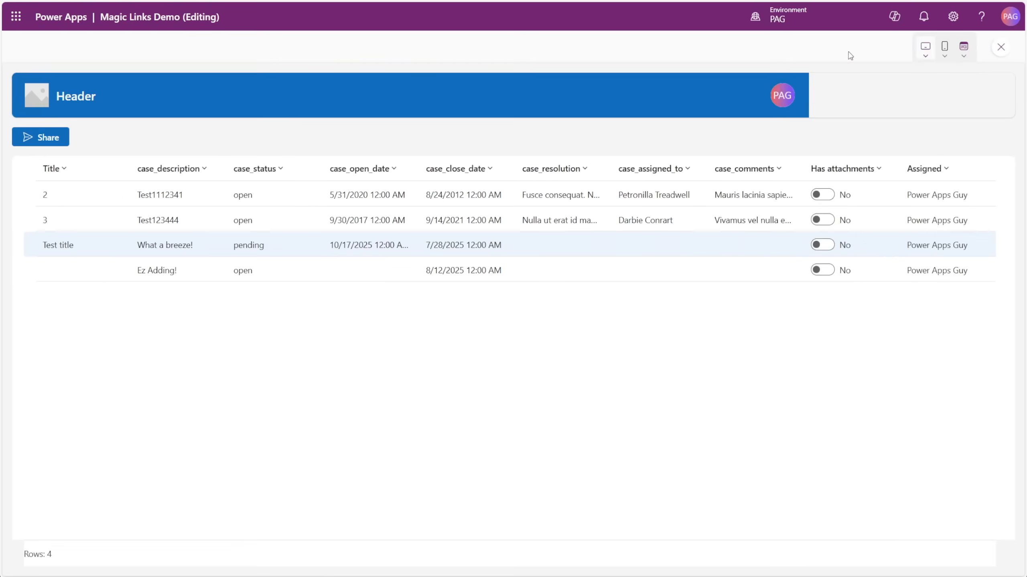
pyautogui.click(57, 237)
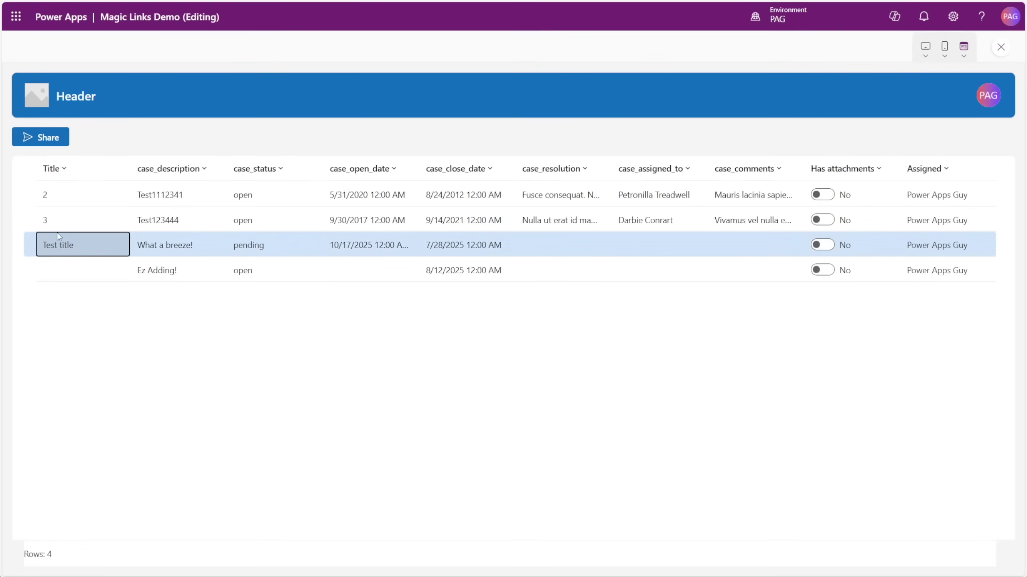
pyautogui.click(40, 137)
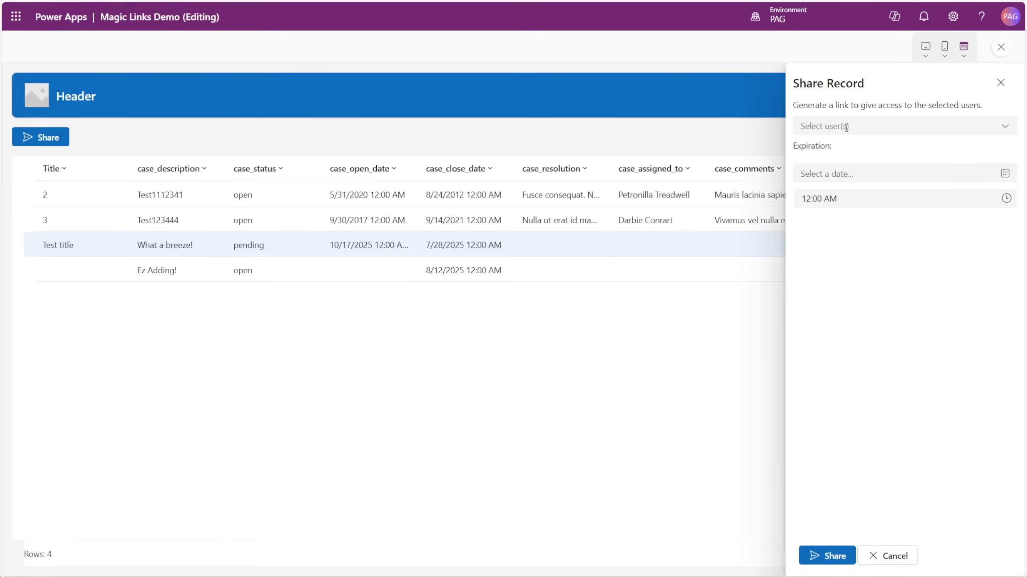
# Pick the user, set expiration to Oct 14, 2025 at 10:00 AM, and generate the link
pyautogui.click(898, 125)
pyautogui.click(804, 149)
pyautogui.click(826, 173)
pyautogui.click(805, 268)
pyautogui.click(809, 198)
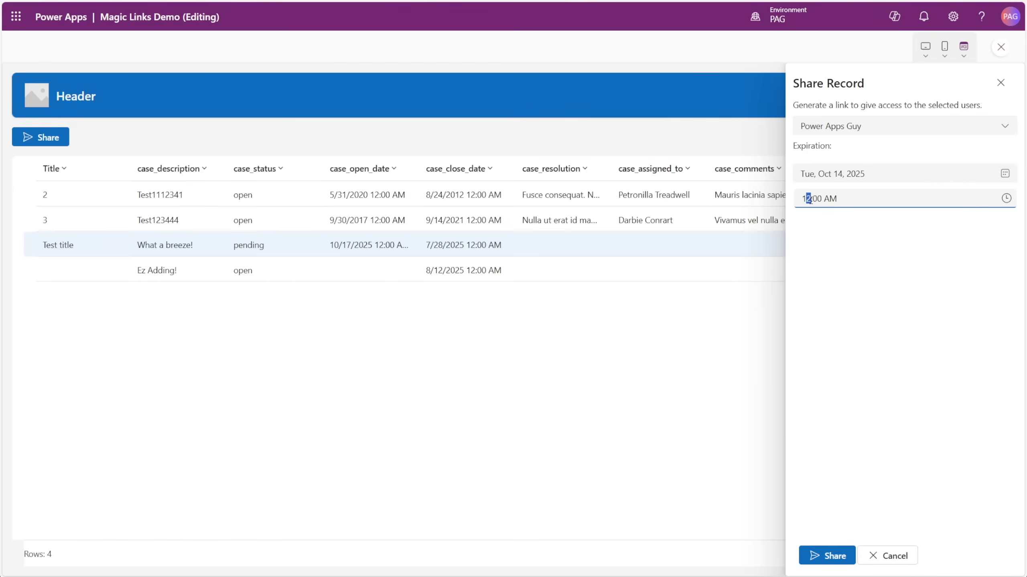
pyautogui.write('10')
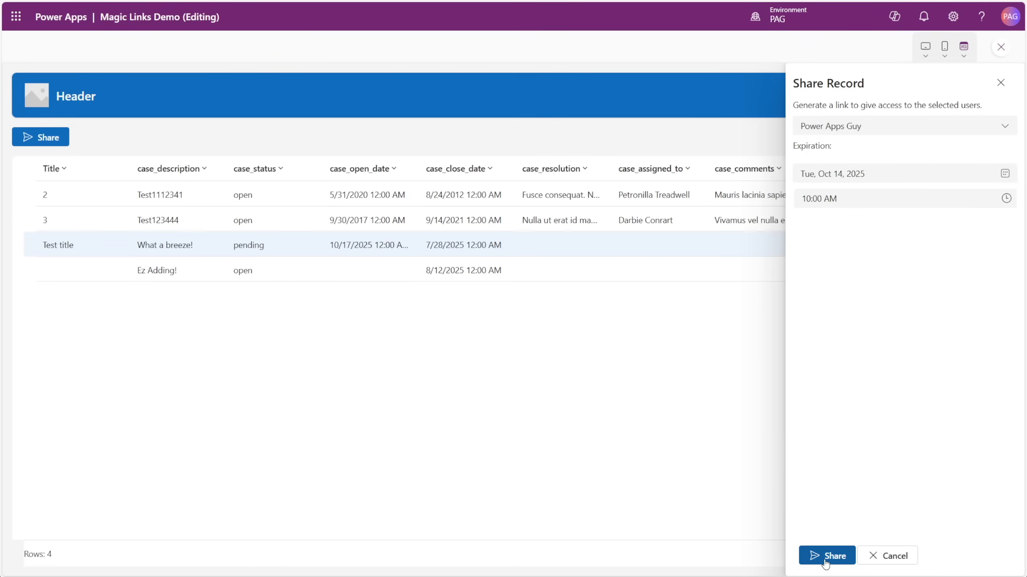
pyautogui.click(826, 556)
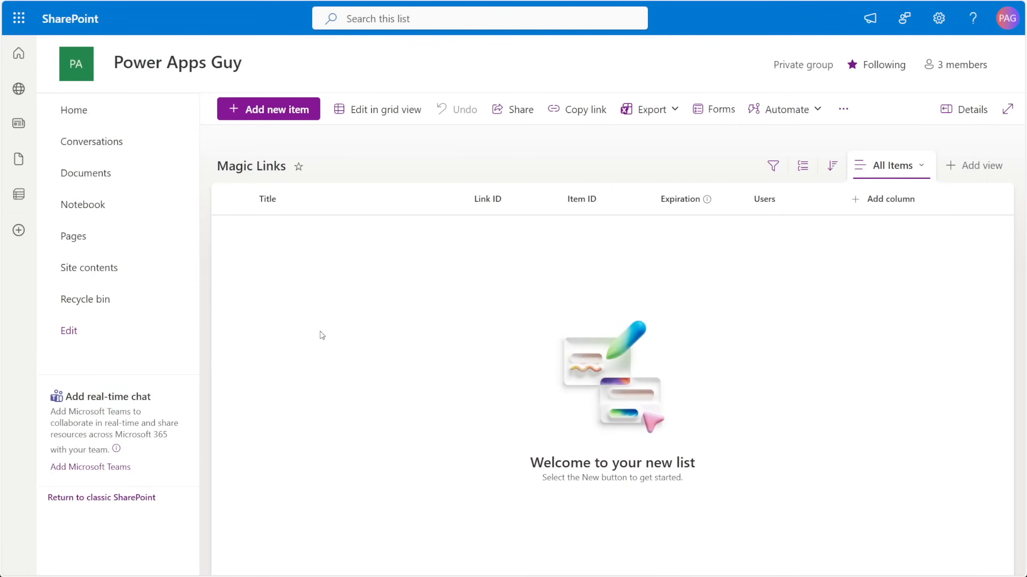
# Check the Link ID column settings show a single line of text, then cancel
pyautogui.doubleClick(251, 168)
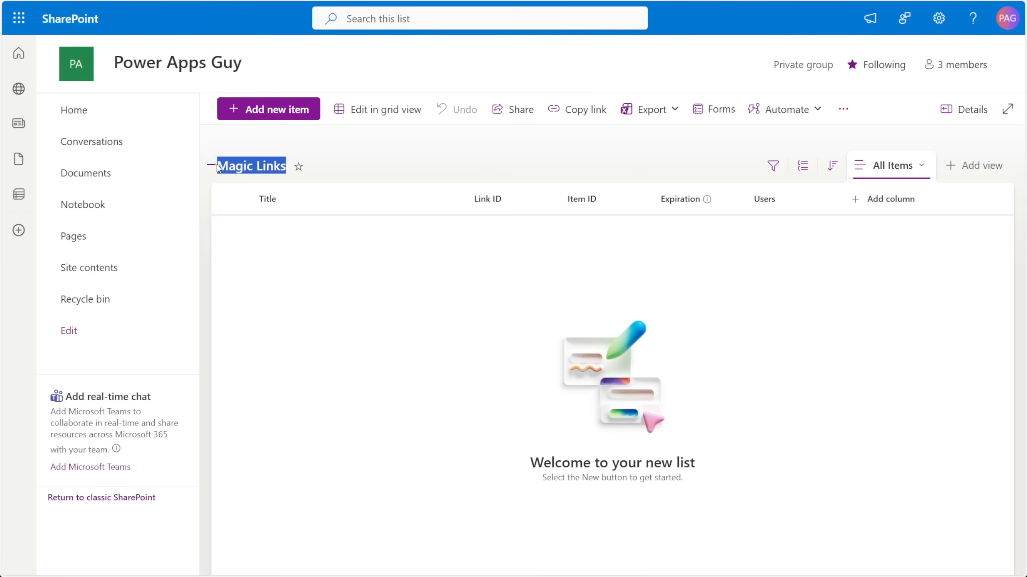
pyautogui.click(326, 167)
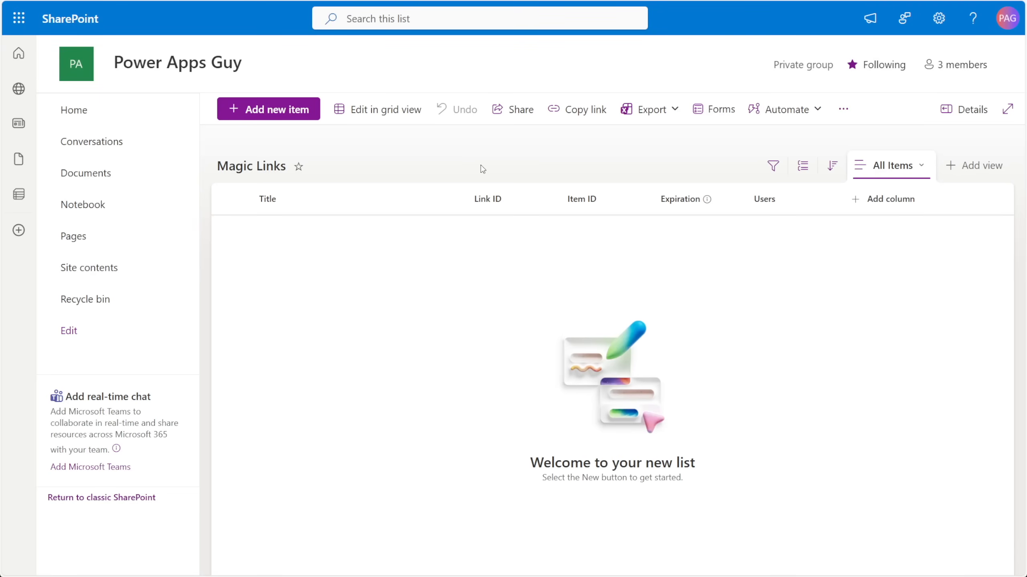
pyautogui.click(510, 199)
pyautogui.moveTo(529, 331)
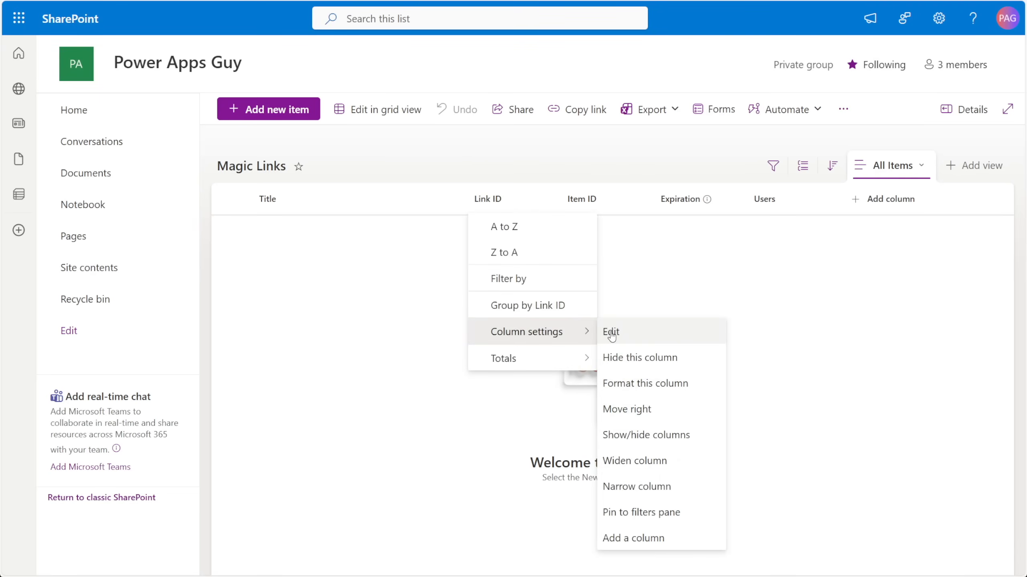
pyautogui.click(611, 333)
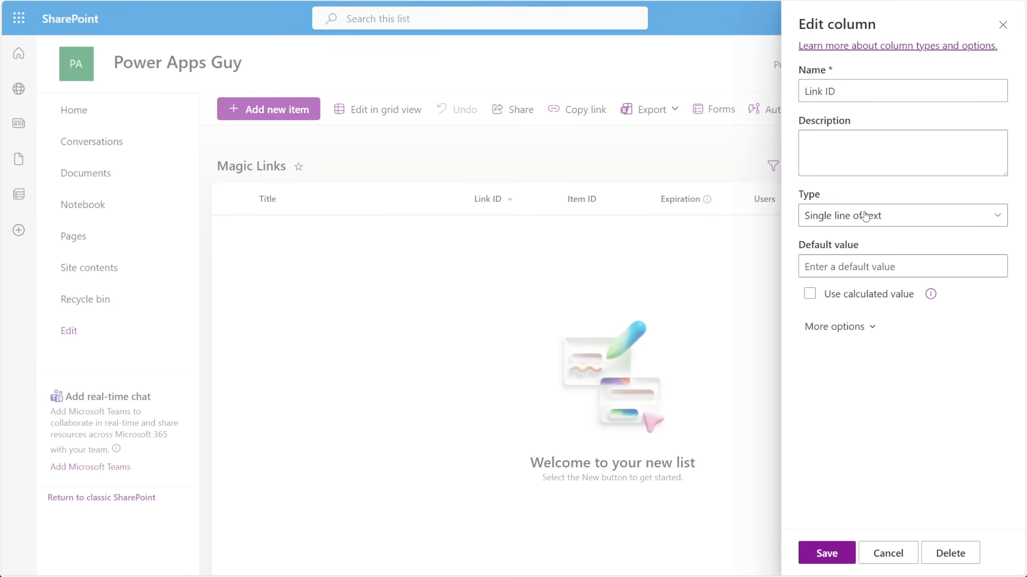
pyautogui.click(888, 554)
# Bring up the Item ID column's Edit column settings
pyautogui.click(582, 198)
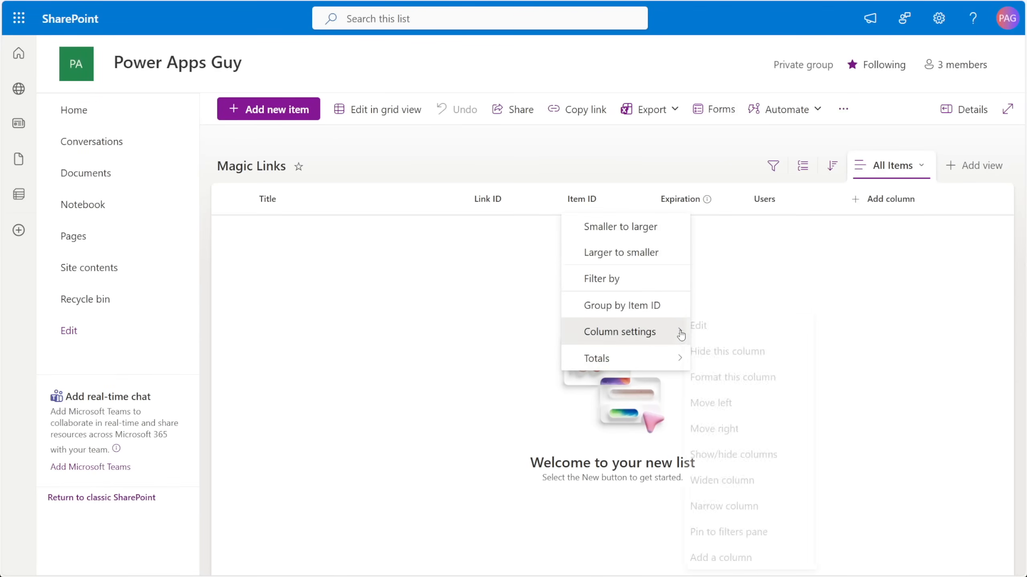
pyautogui.click(714, 333)
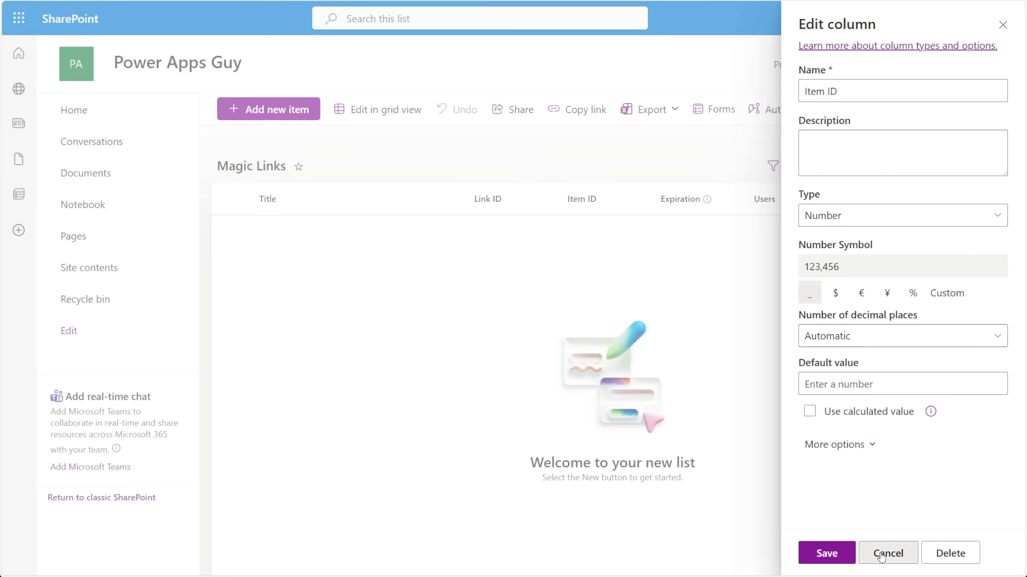
# Cancel Item ID, review the Users column and toggle Allow multiple selections, then cancel
pyautogui.click(888, 553)
pyautogui.click(685, 199)
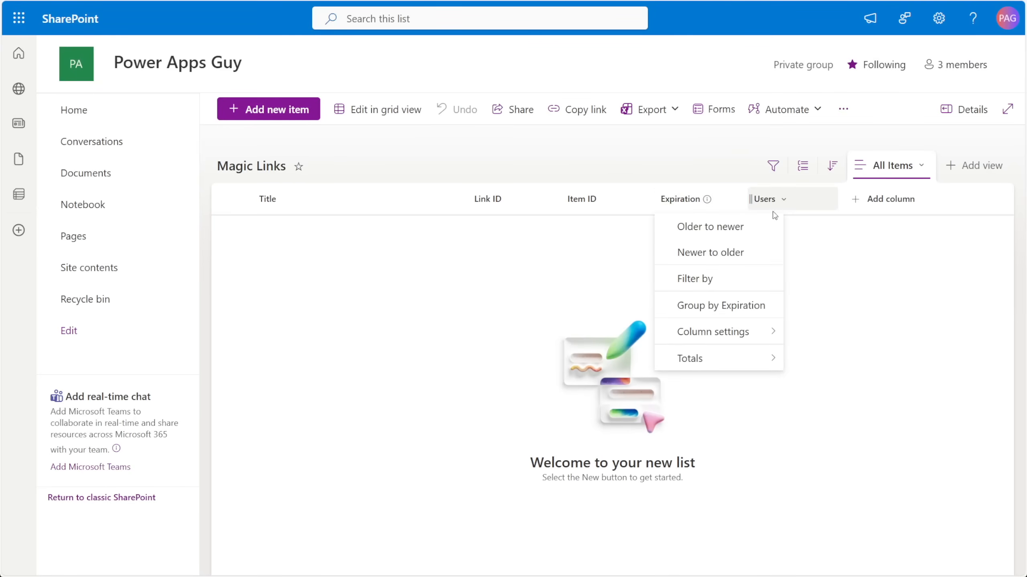
pyautogui.click(766, 199)
pyautogui.click(794, 251)
pyautogui.click(891, 250)
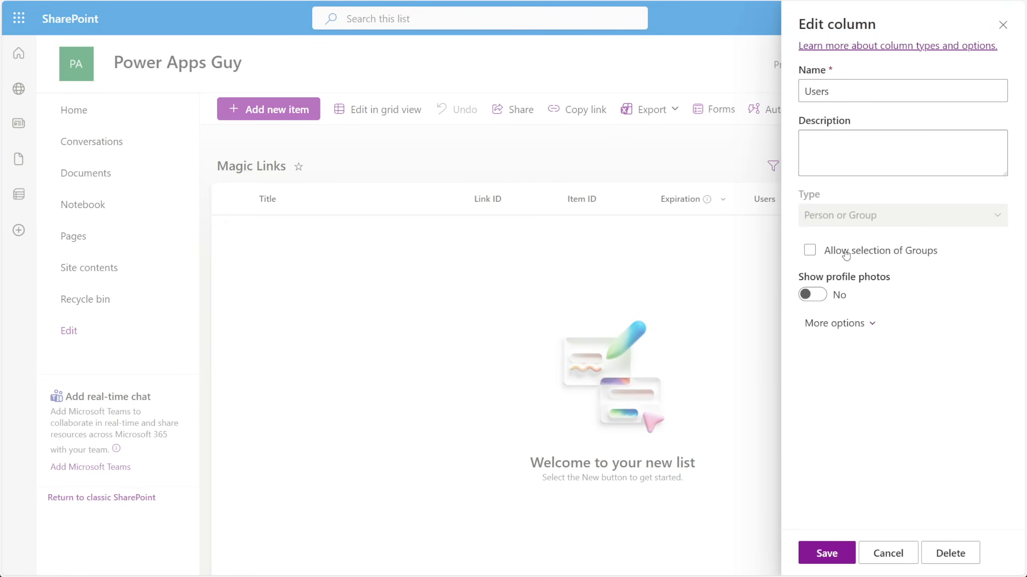
pyautogui.click(834, 322)
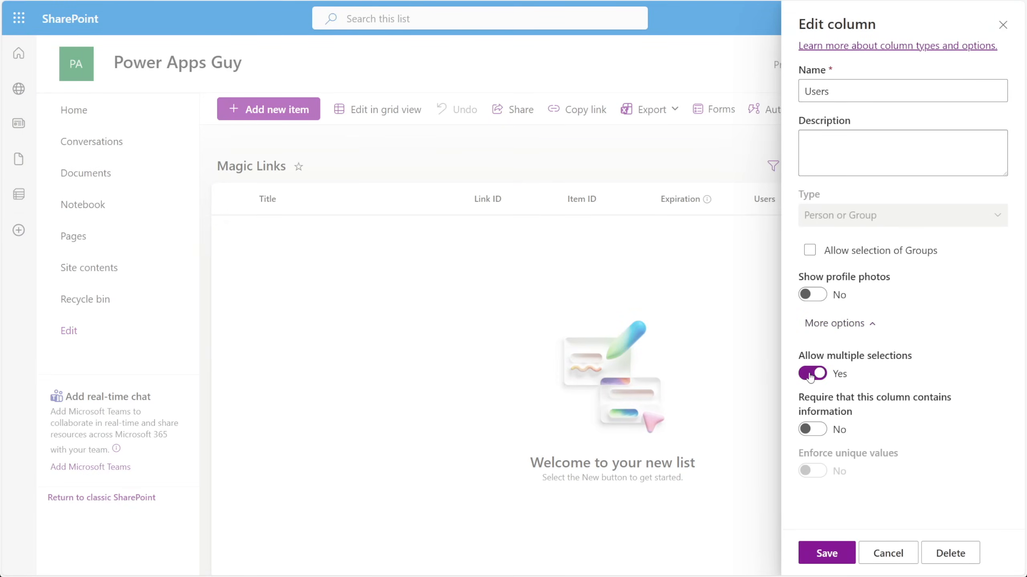
pyautogui.click(812, 373)
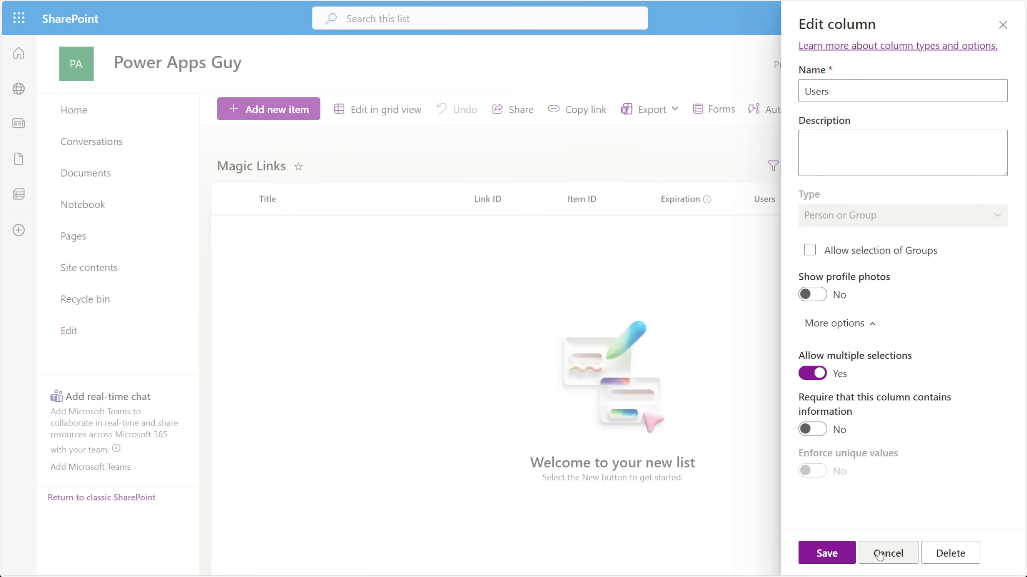
pyautogui.click(887, 554)
# Review the Expiration column's settings and cancel without changes
pyautogui.click(680, 200)
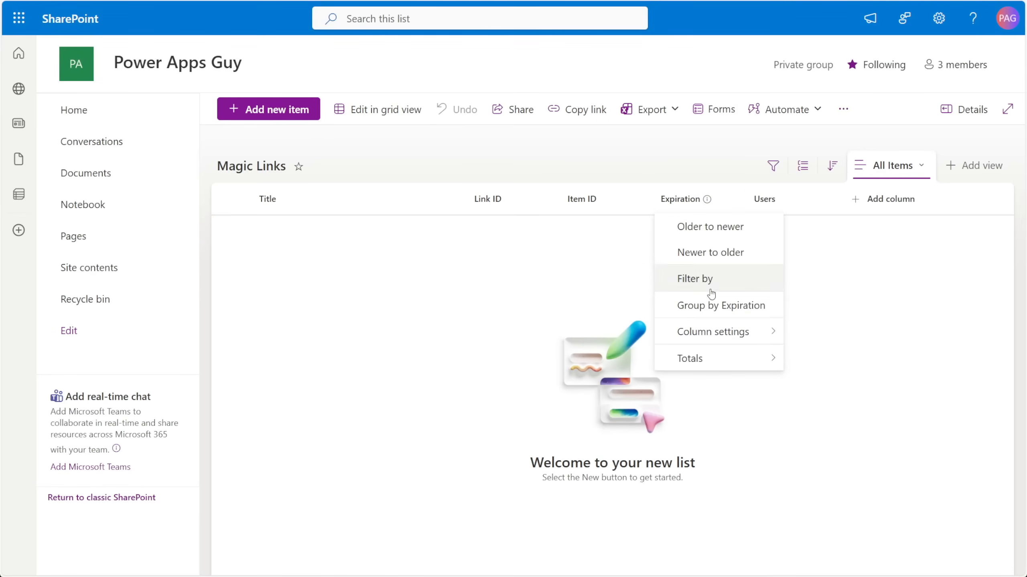
pyautogui.click(796, 325)
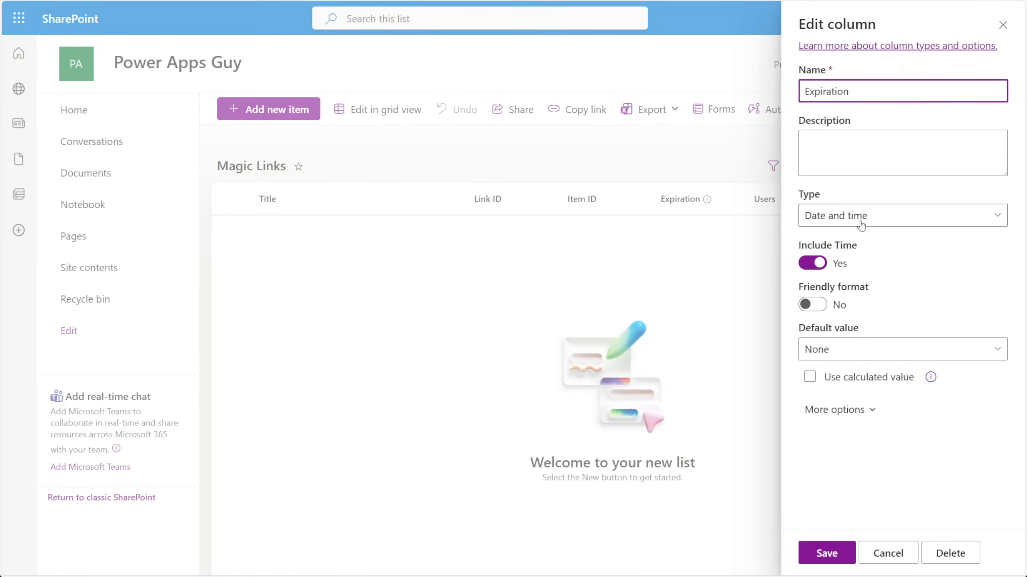
pyautogui.click(887, 554)
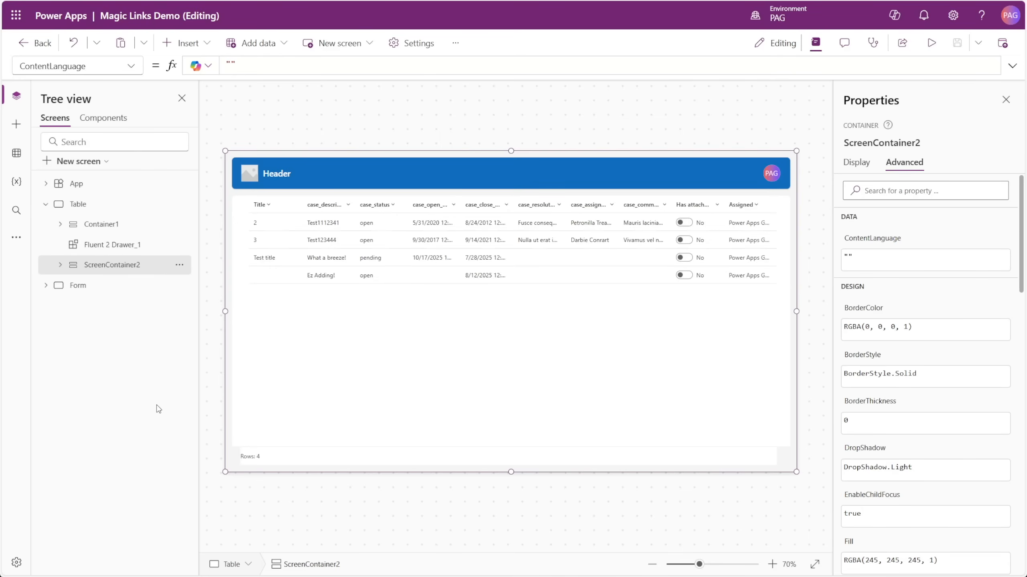
# Select the Table screen in the Tree view before switching to Visual Studio Code
pyautogui.click(78, 205)
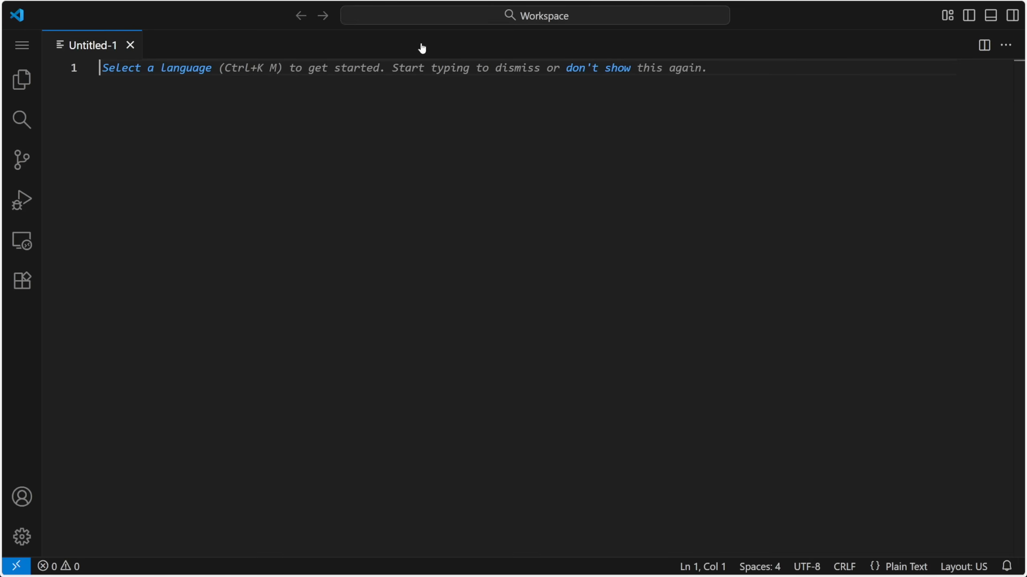
# Paste the app link, append &linkID= to it and select that parameter
pyautogui.hotkey('ctrl', 'v')
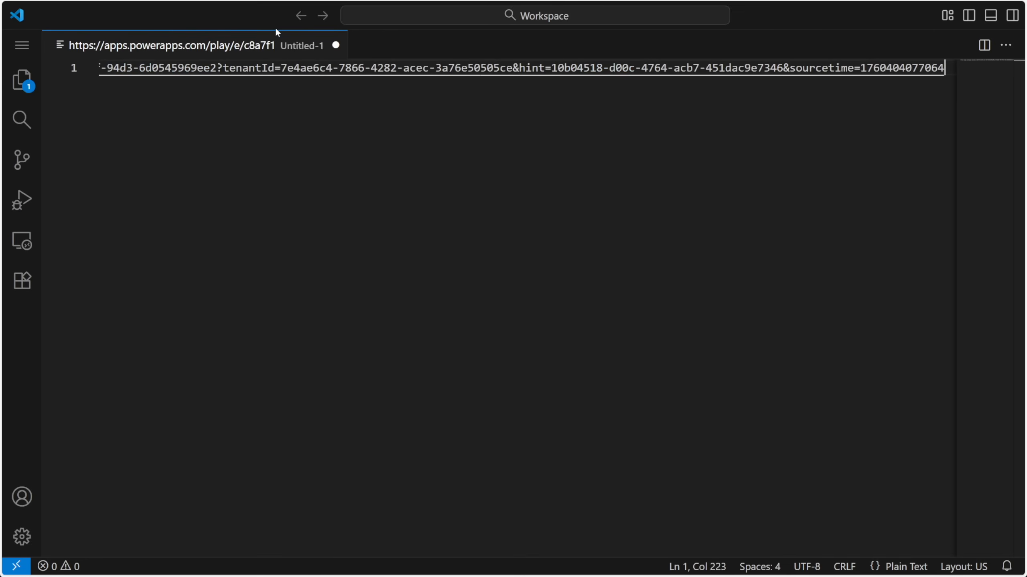
pyautogui.write('&')
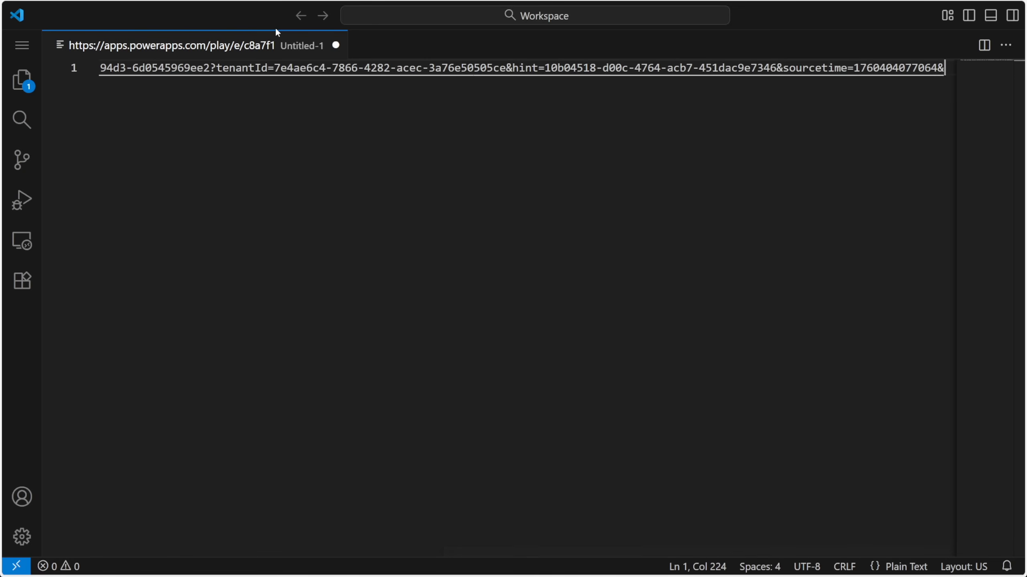
pyautogui.write('linkID')
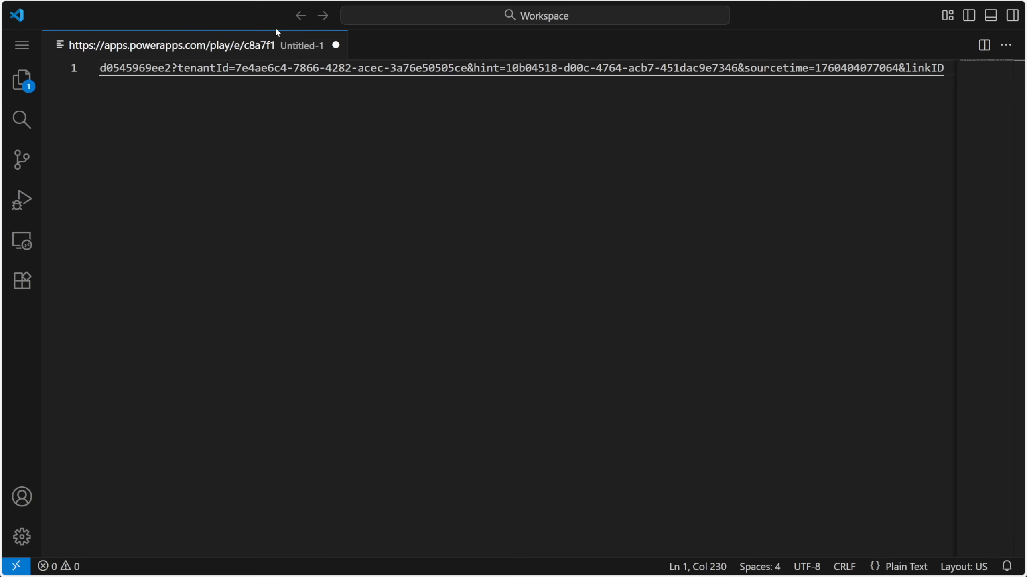
pyautogui.write('=')
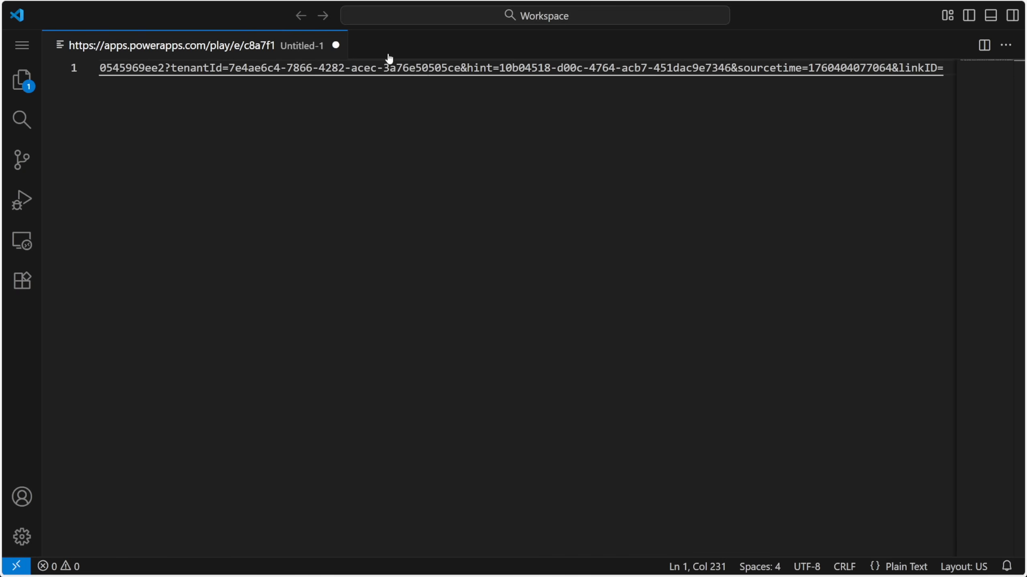
pyautogui.hotkey('shift', 'Left')
pyautogui.hotkey('shift', 'Left')
pyautogui.hotkey('shift', 'Left')
pyautogui.hotkey('shift', 'Left')
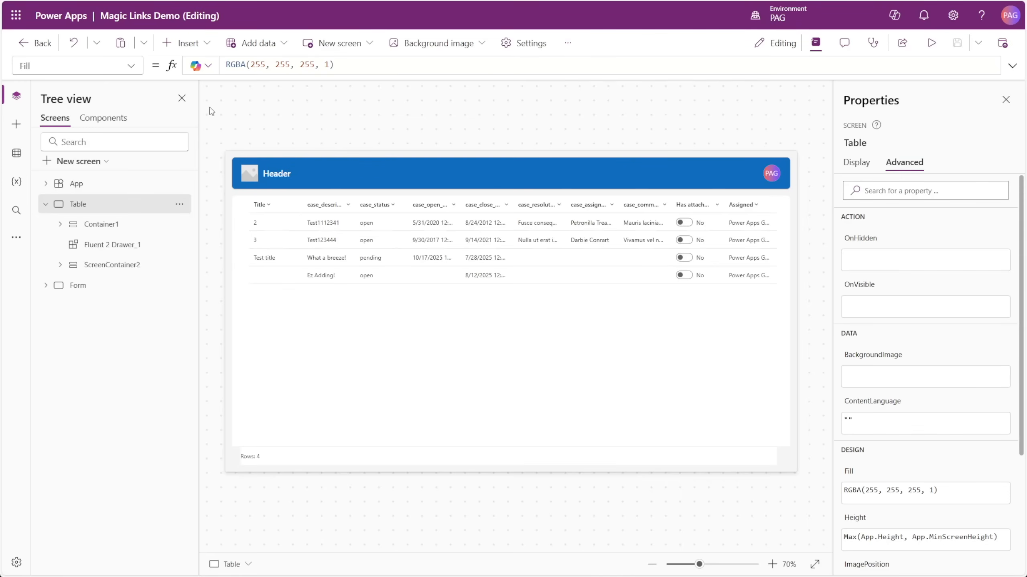
# Add a button at the bottom of the Table screen and expand its OnSelect formula
pyautogui.click(112, 265)
pyautogui.click(16, 124)
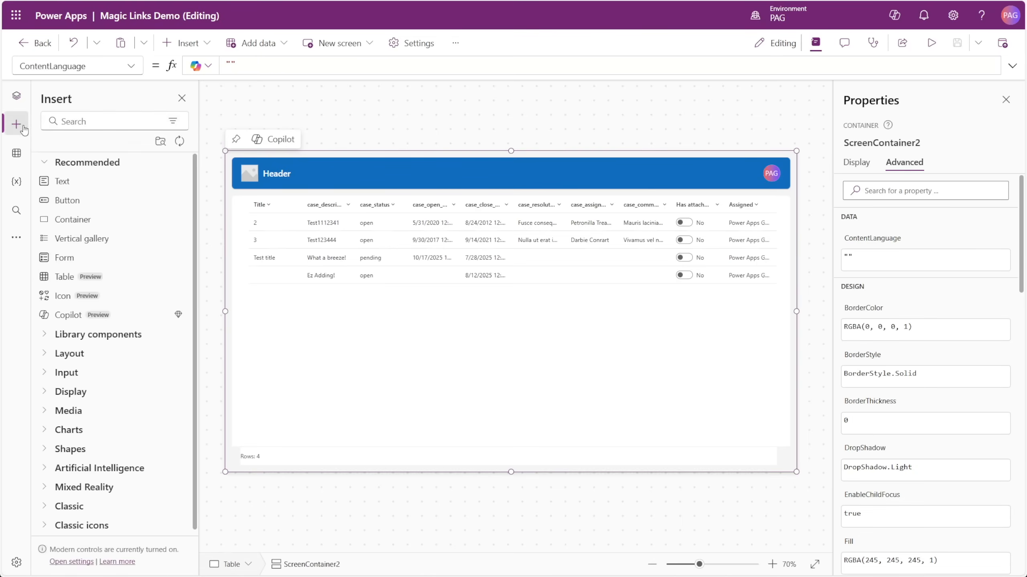
pyautogui.moveTo(67, 200); pyautogui.dragTo(276, 459)
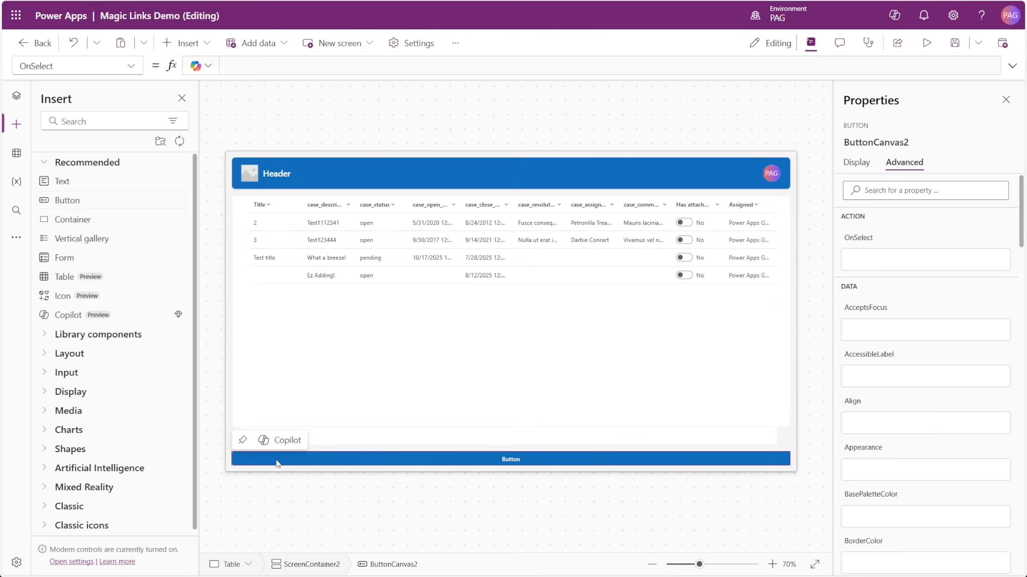
pyautogui.click(899, 164)
pyautogui.click(863, 257)
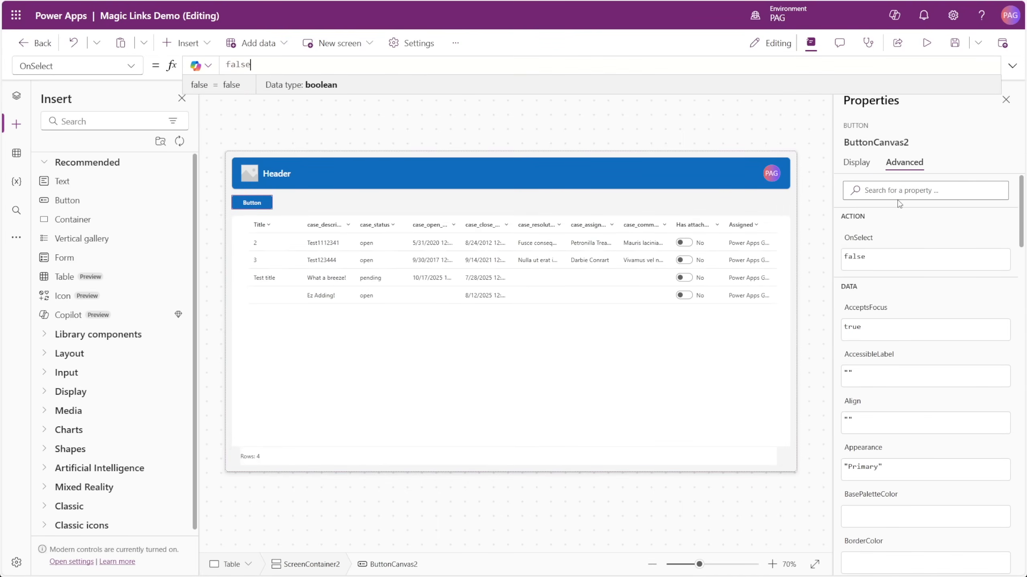
pyautogui.click(1011, 65)
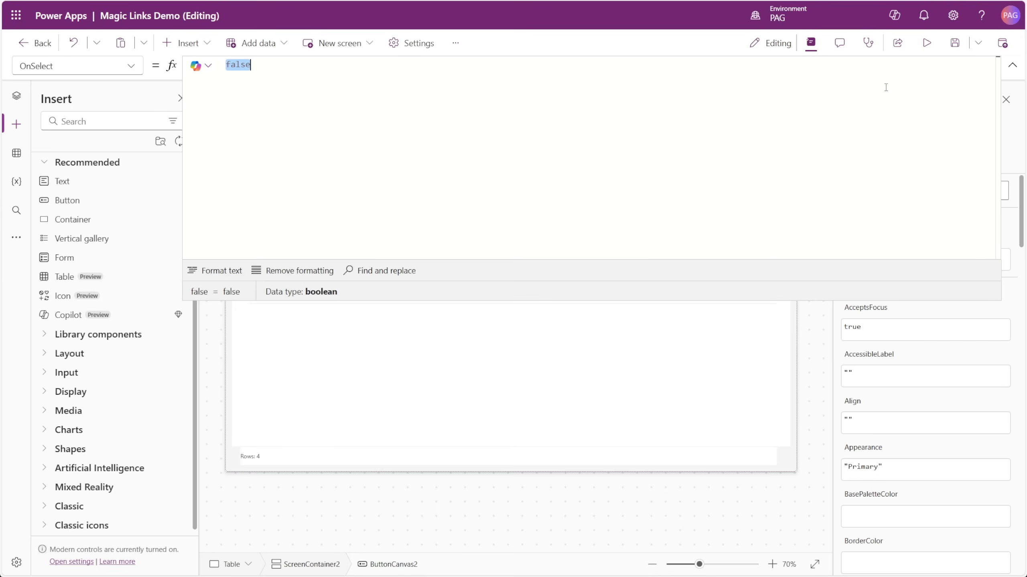
pyautogui.write('Patch(')
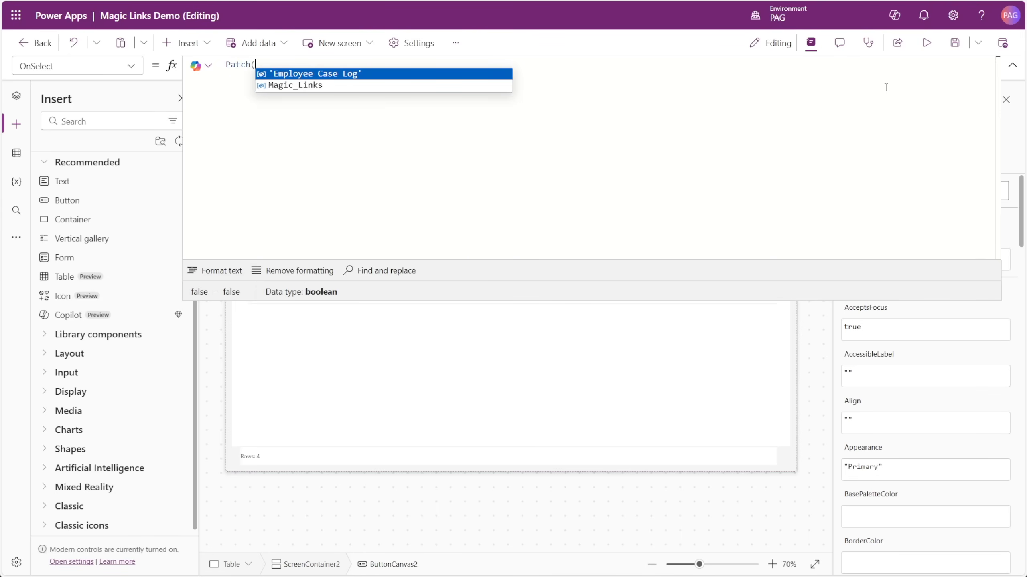
# Write Patch(Magic_Links, Defaults(Magic_Links), {Title, 'Link ID': GUID() ...})
pyautogui.press('Down')
pyautogui.press('Tab')
pyautogui.write(', Defaults')
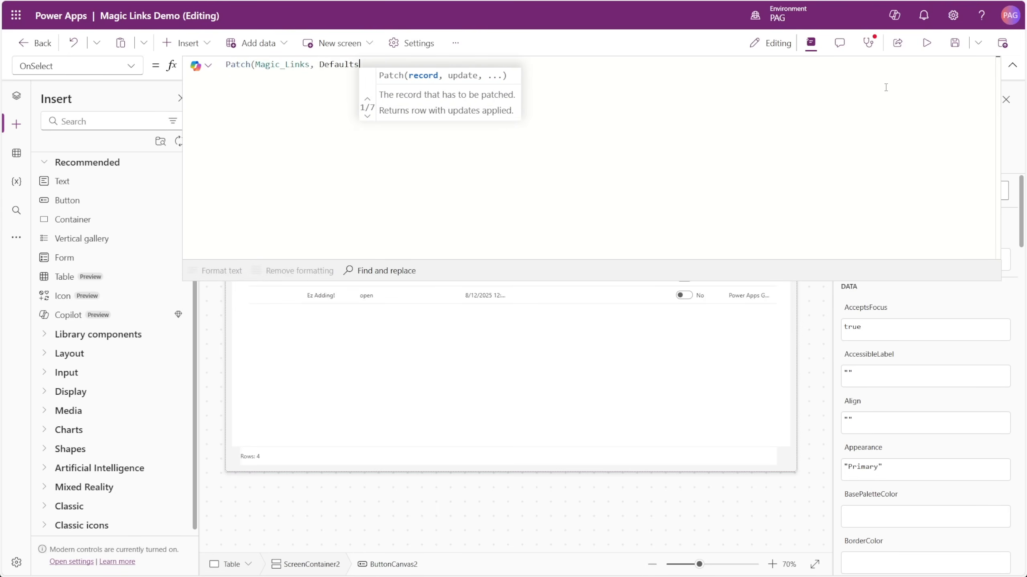
pyautogui.write('(Magic_Links),')
pyautogui.press('Return')
pyautogui.write('{')
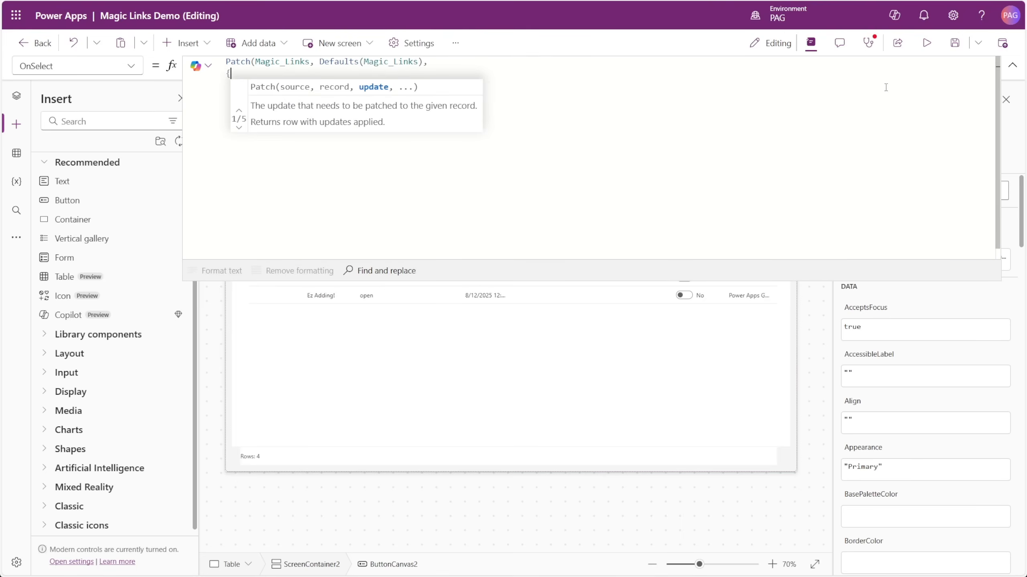
pyautogui.press('Return')
pyautogui.write('Title: "Emp')
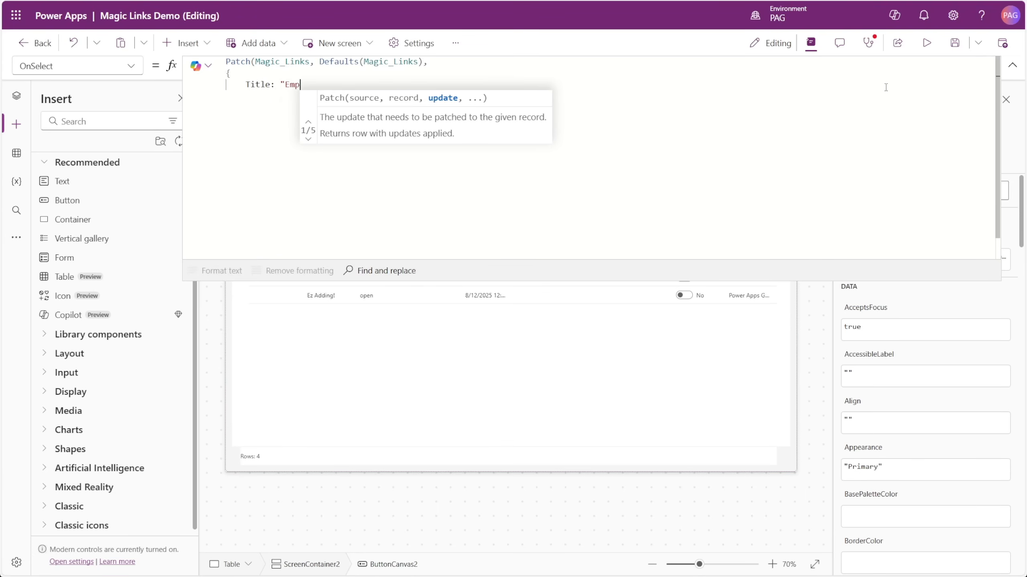
pyautogui.write('loyee Case Log"')
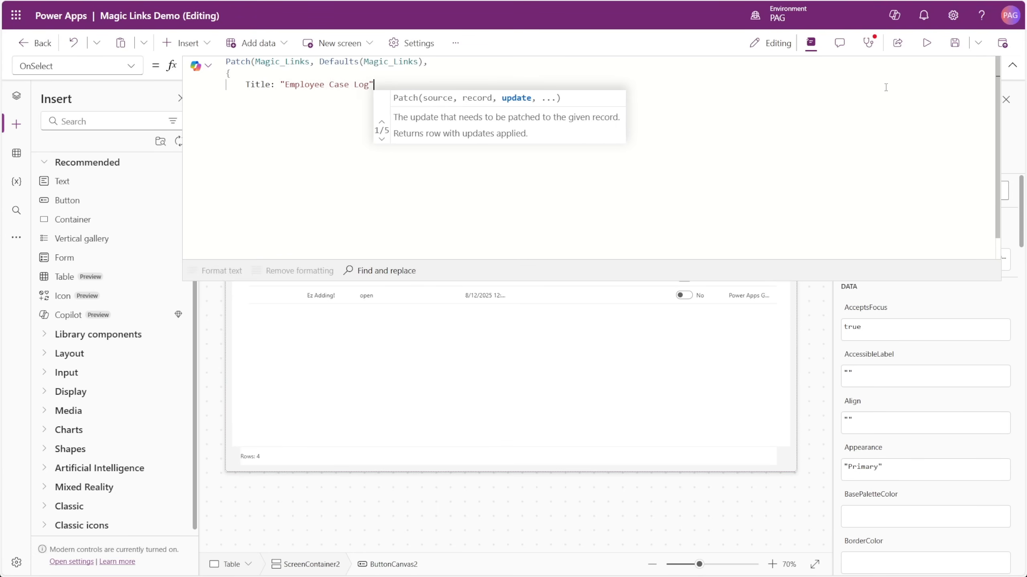
pyautogui.write(',')
pyautogui.press('Return')
pyautogui.write('Li')
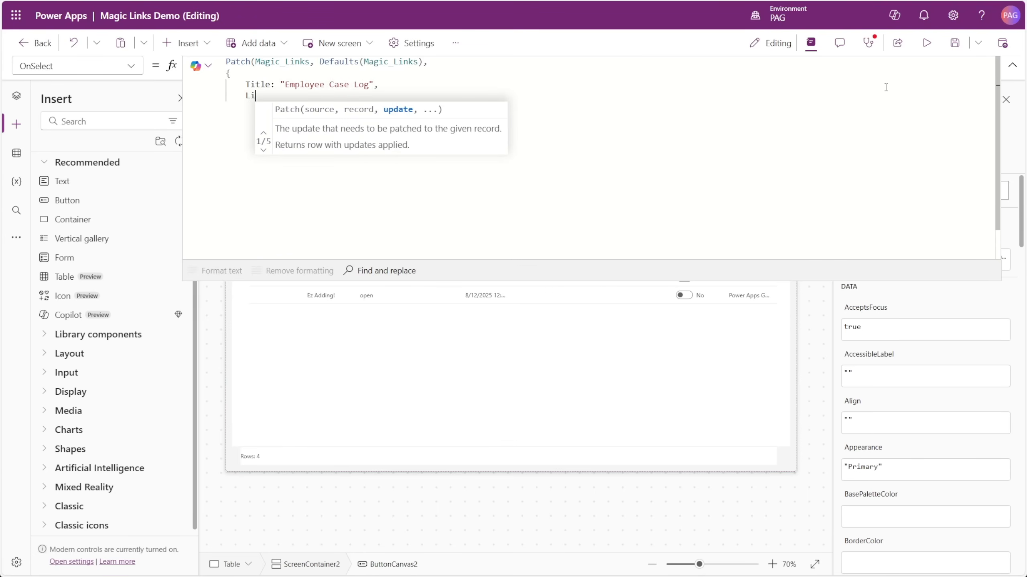
pyautogui.write('nk')
pyautogui.press('Tab')
pyautogui.write(':')
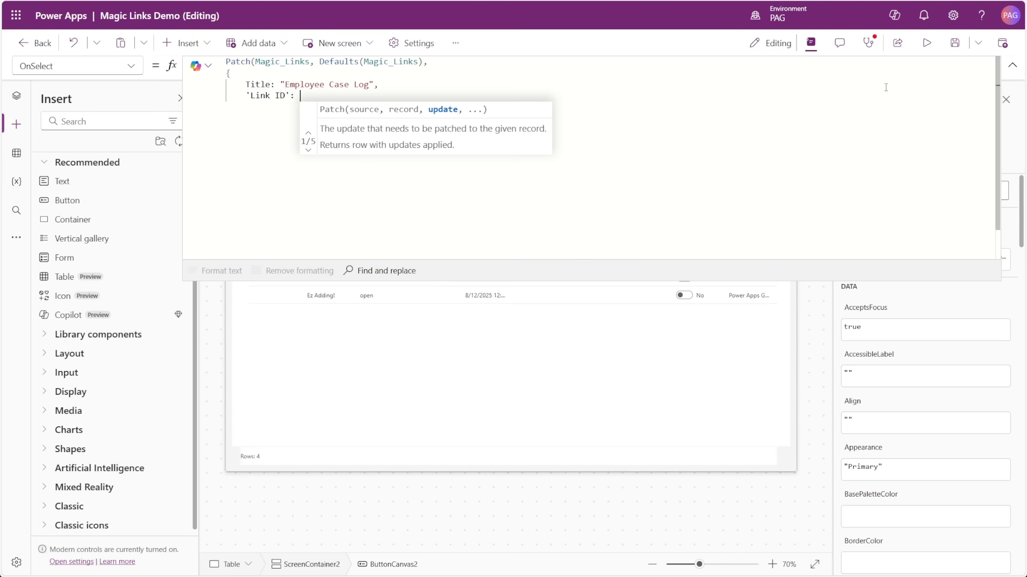
pyautogui.write(' GU')
pyautogui.press('Tab')
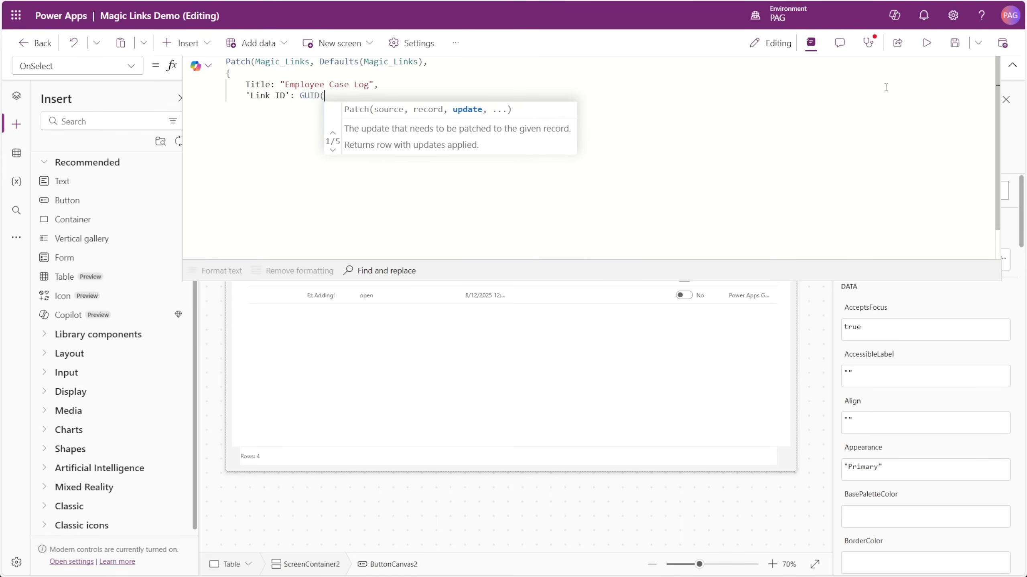
pyautogui.write('),')
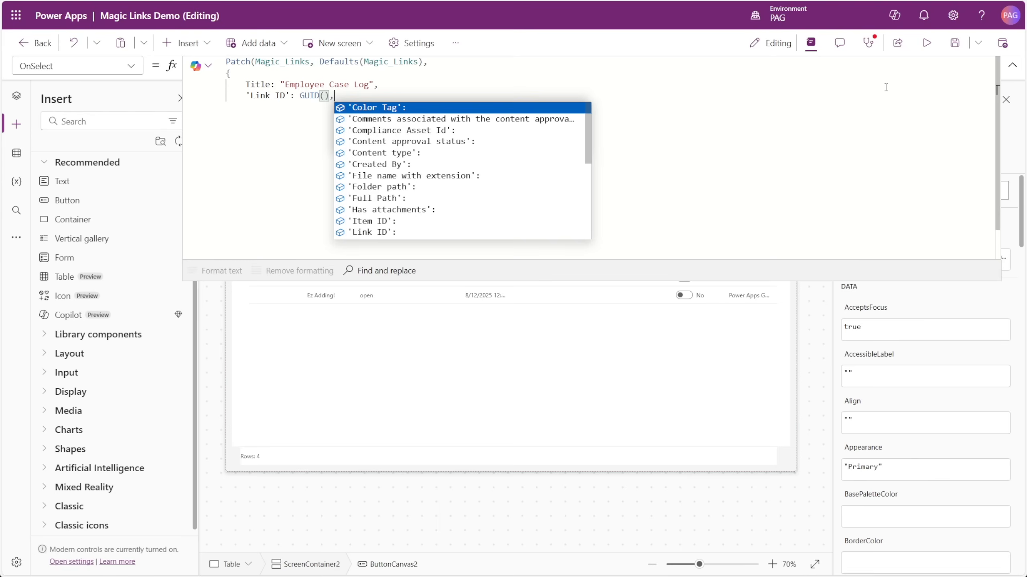
# Add 'Item ID' from Table1.Selected and the Expiration field to the Patch record
pyautogui.press('Return')
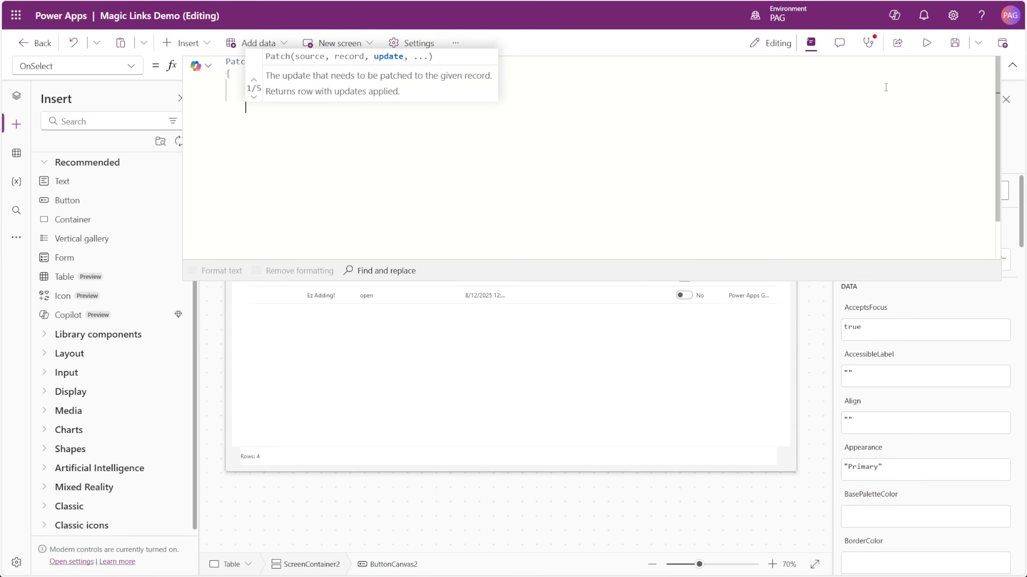
pyautogui.write('Item')
pyautogui.press('Tab')
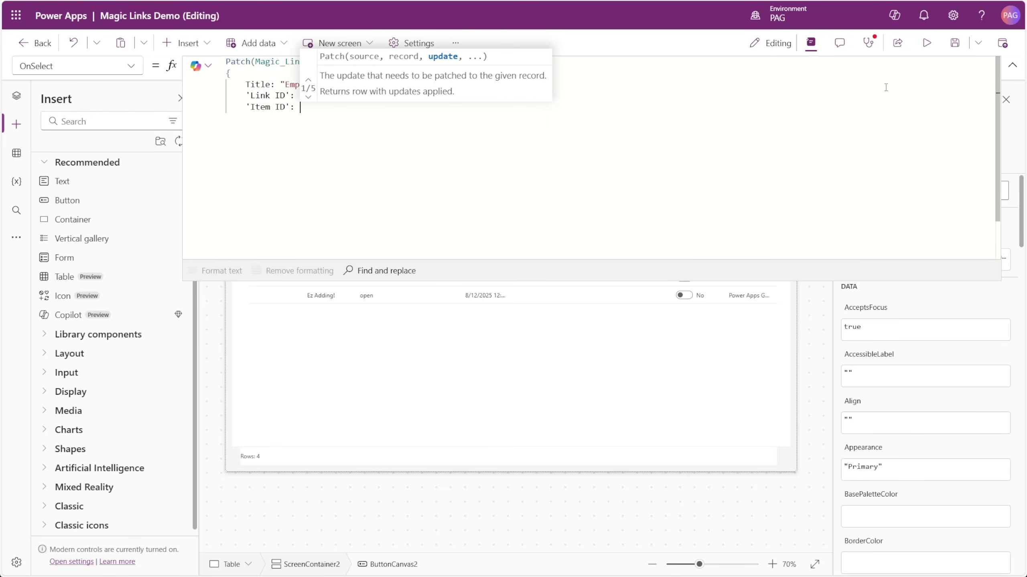
pyautogui.write('Table1.Se')
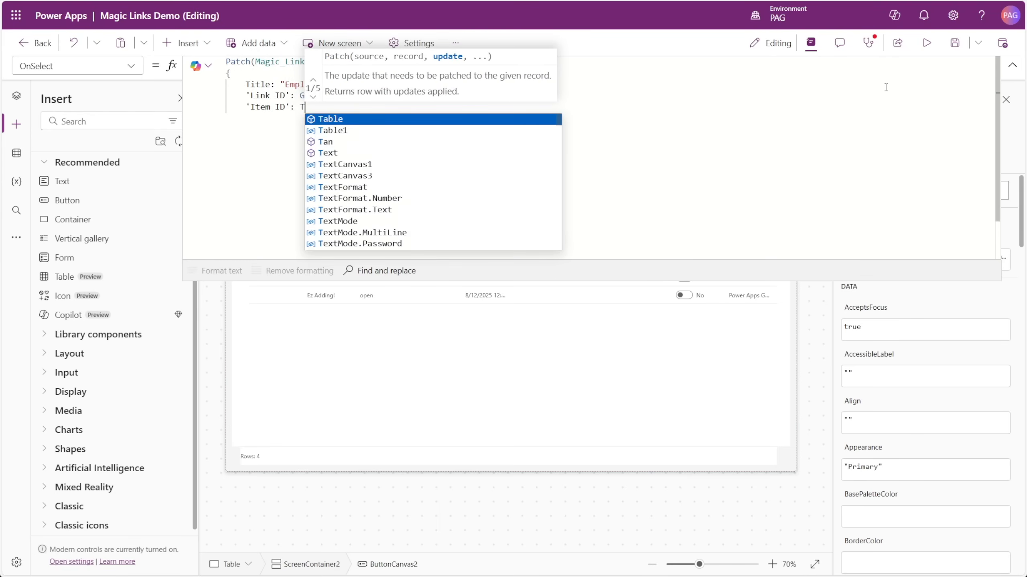
pyautogui.press('Tab')
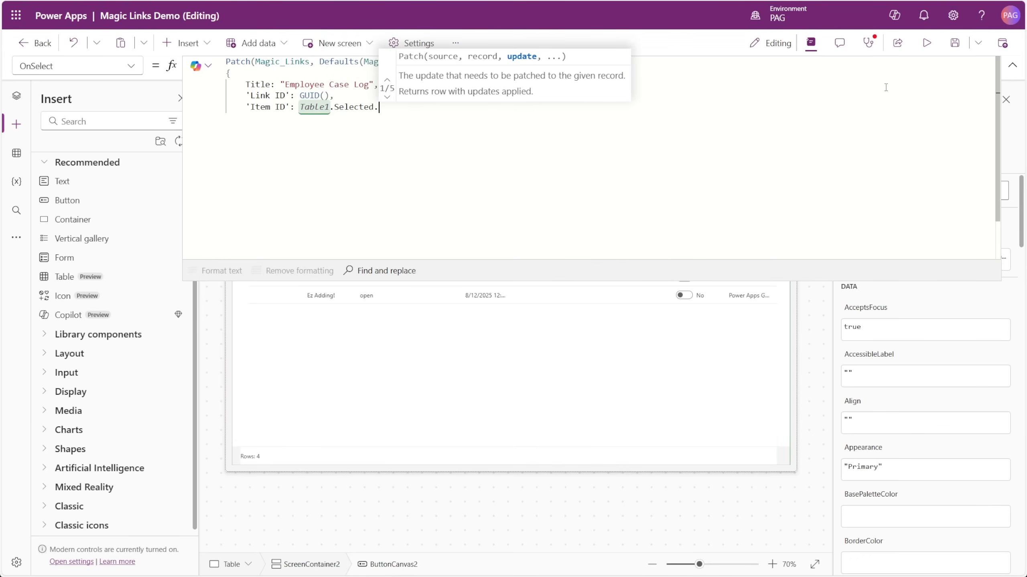
pyautogui.write('.ID,')
pyautogui.press('Escape')
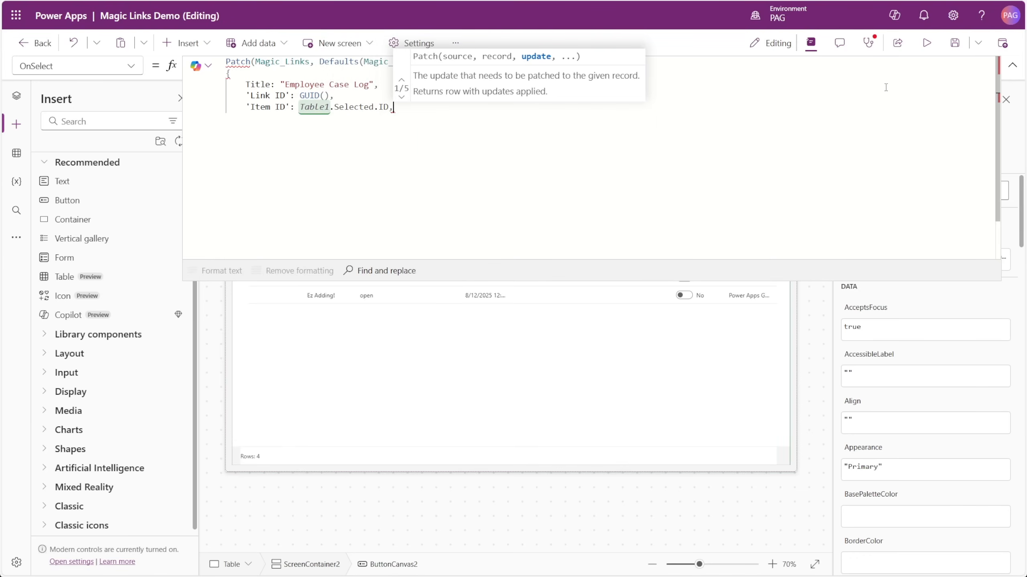
pyautogui.press('Return')
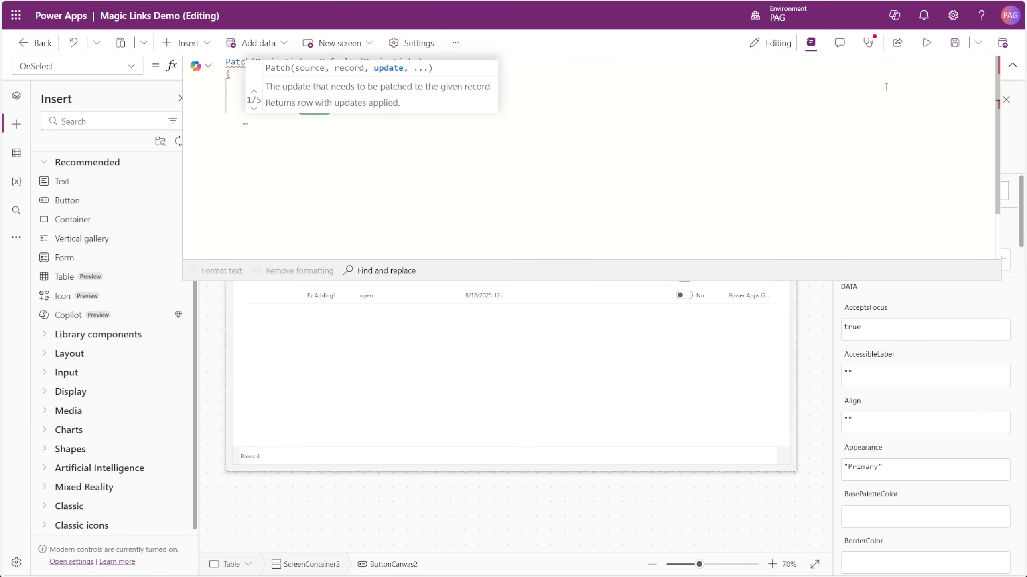
pyautogui.write('Expiration:')
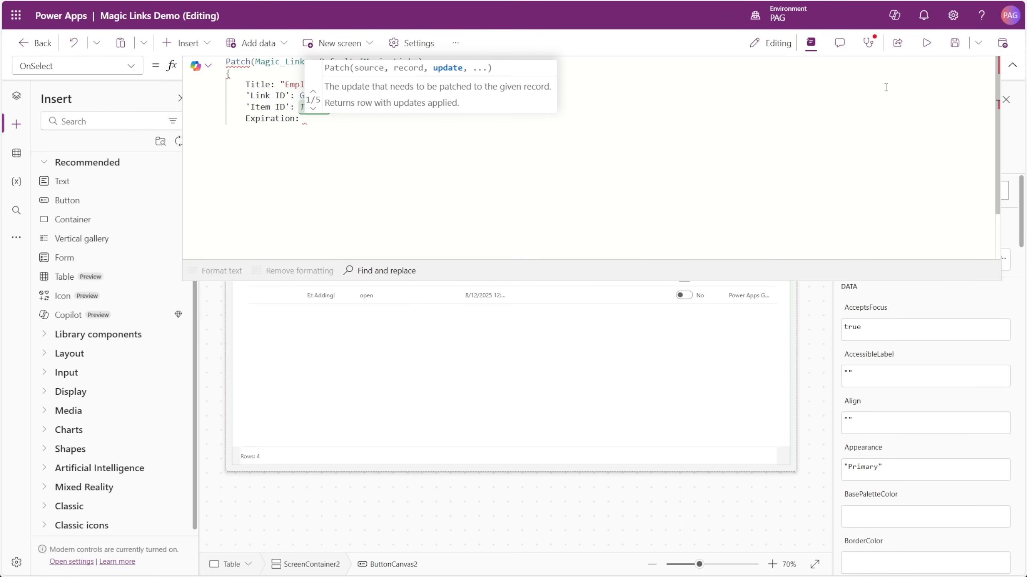
pyautogui.write(' Date')
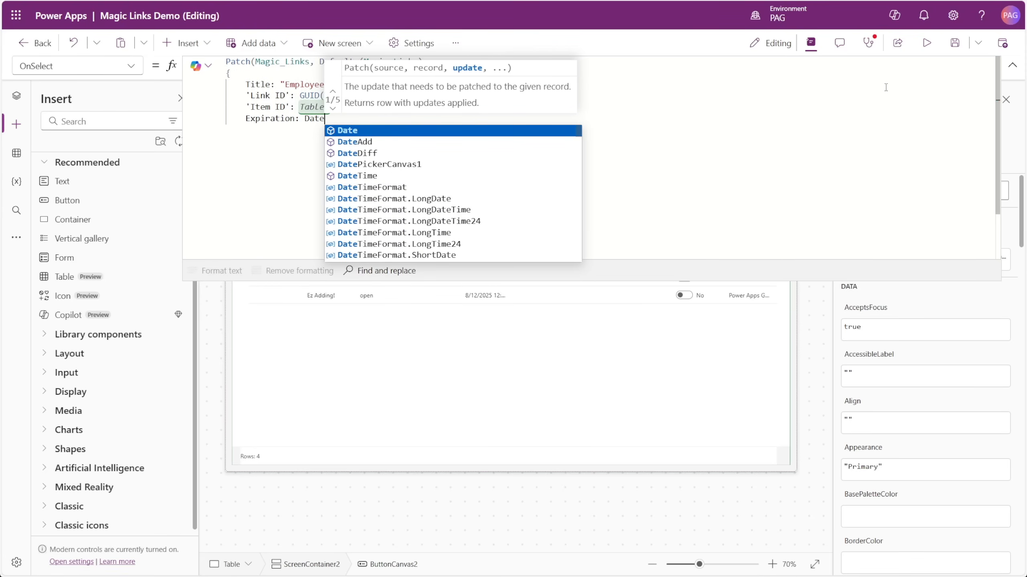
pyautogui.write('A')
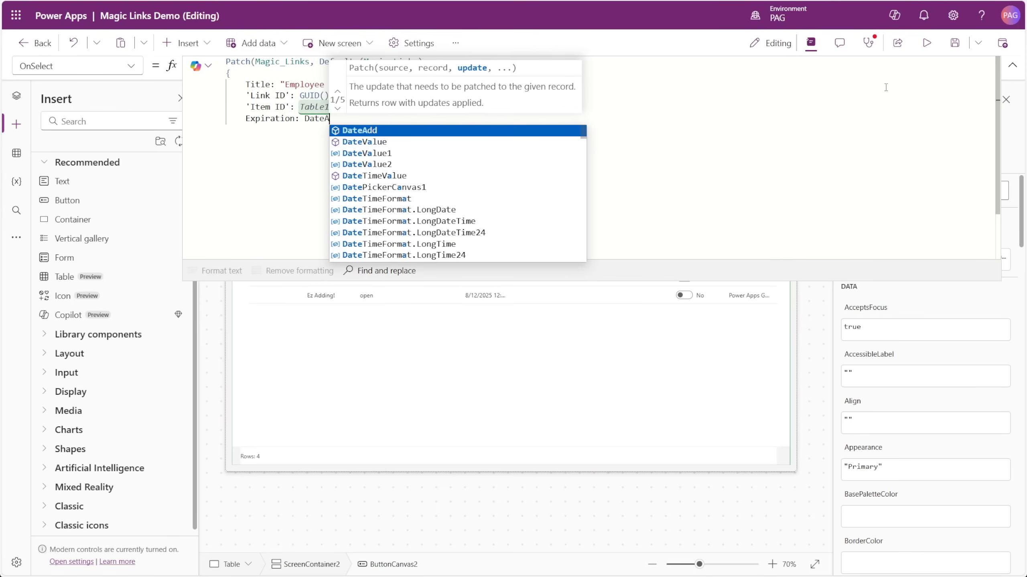
pyautogui.write('dd(Now()')
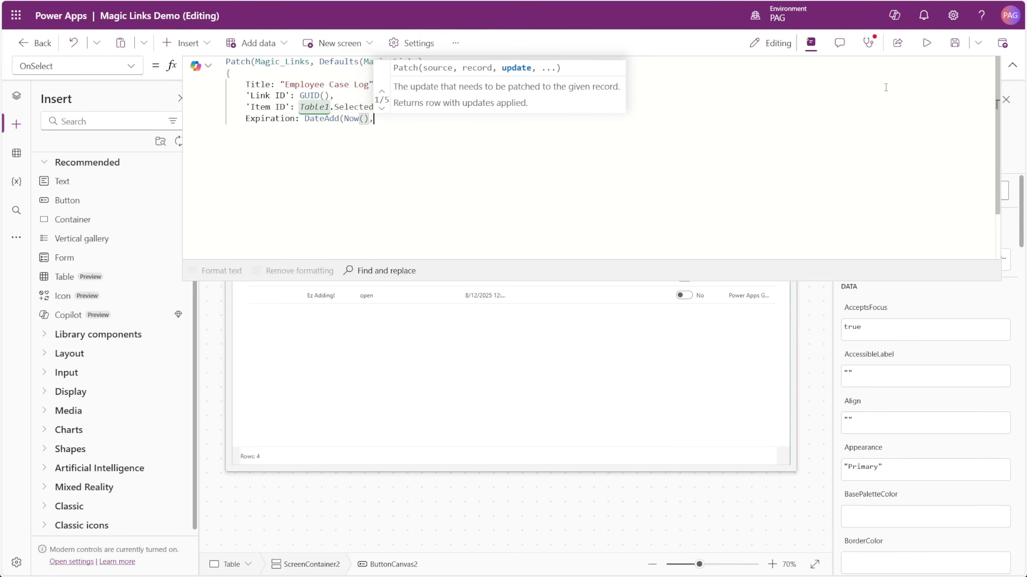
pyautogui.write(', ')
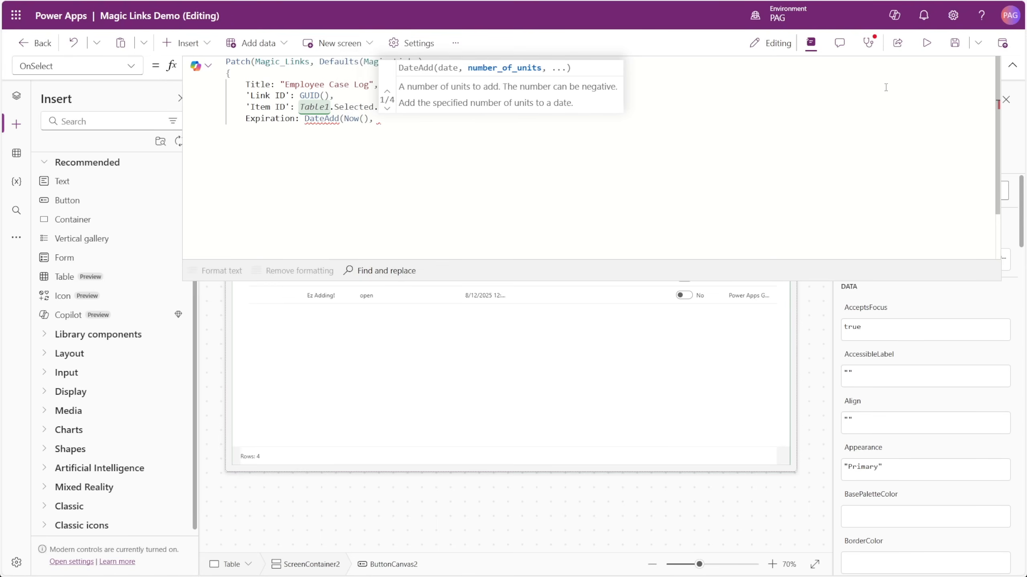
pyautogui.write('5, TimeUn')
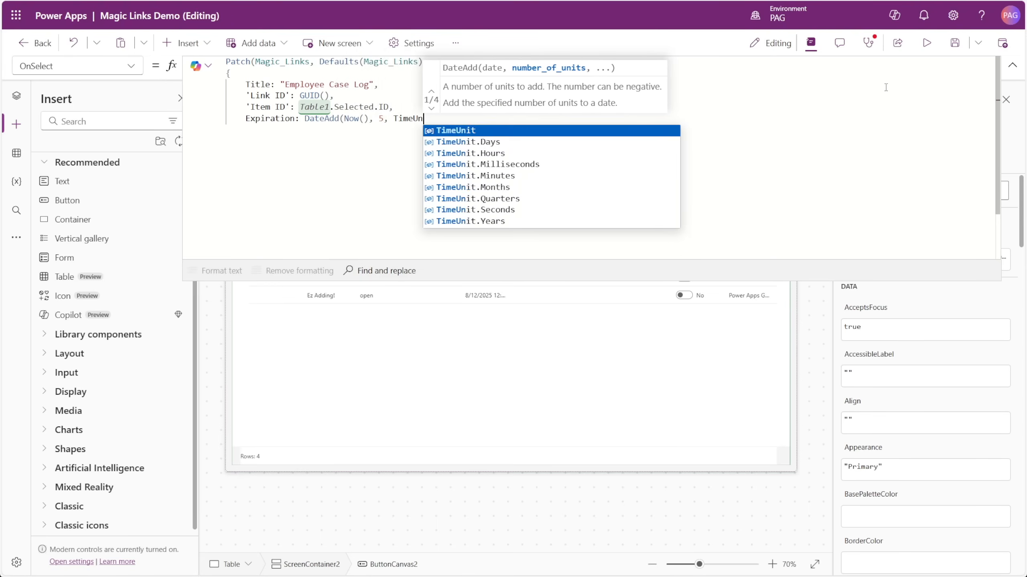
pyautogui.write('it.Minutes)')
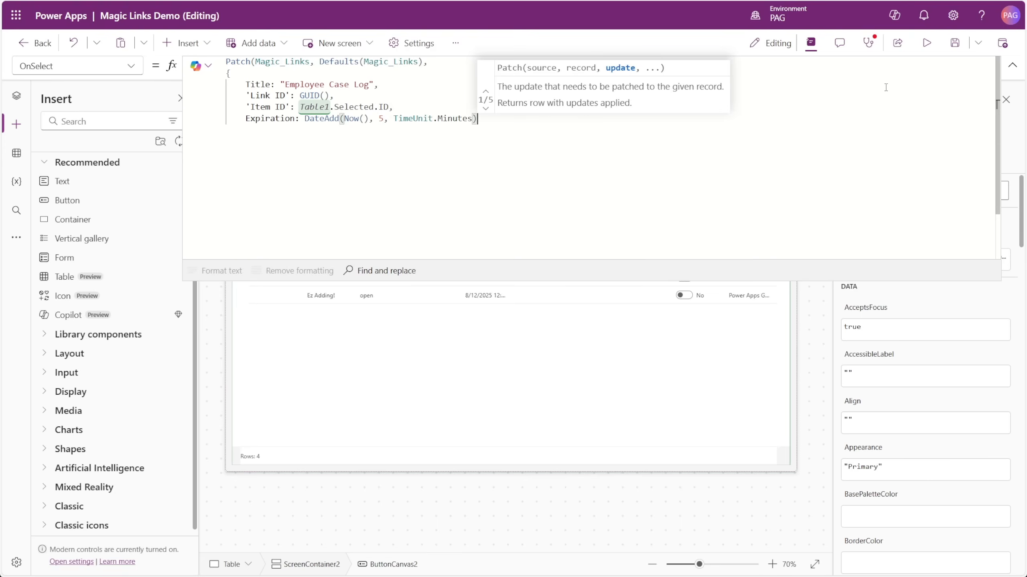
pyautogui.write(',')
# Add the Users field with the current user's FullName and Email
pyautogui.press('Return')
pyautogui.write('Users')
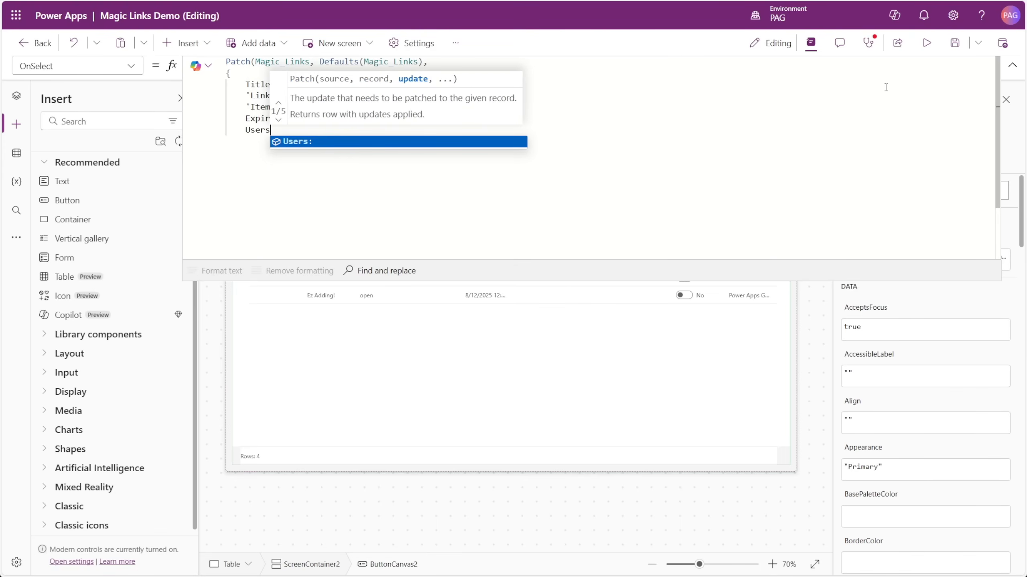
pyautogui.write(': ')
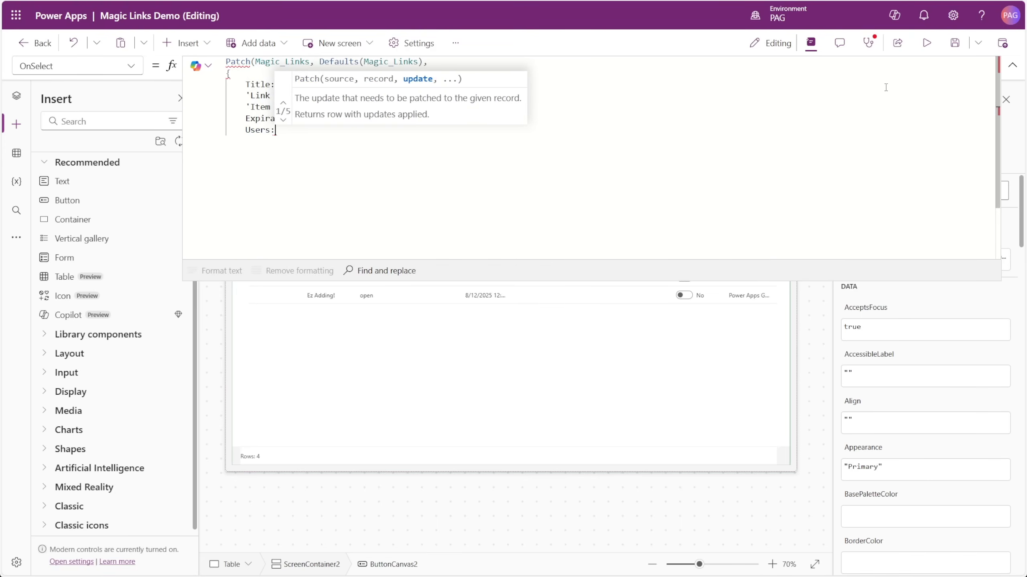
pyautogui.write('Table(')
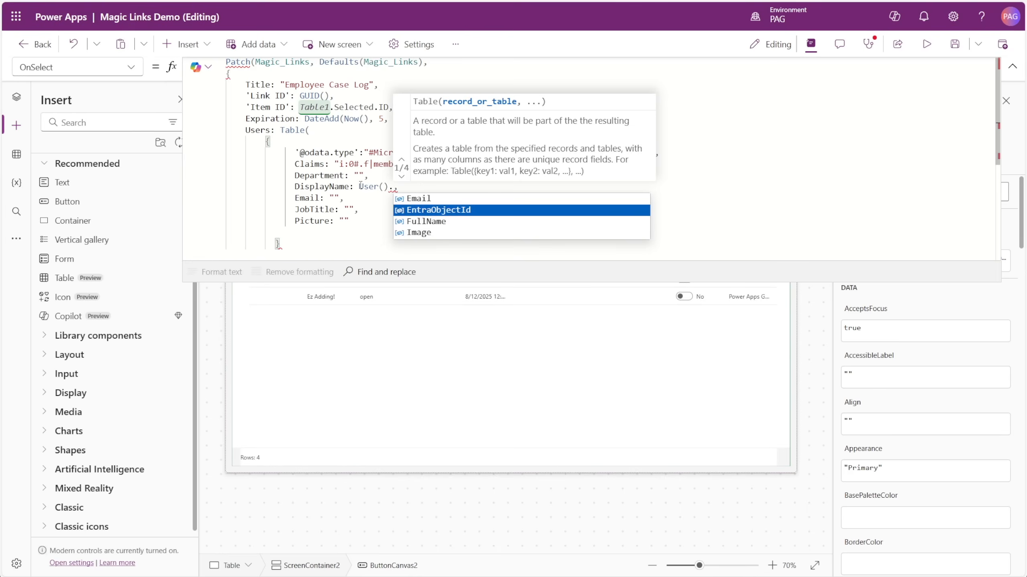
pyautogui.press('Down')
pyautogui.press('Tab')
pyautogui.click(361, 210)
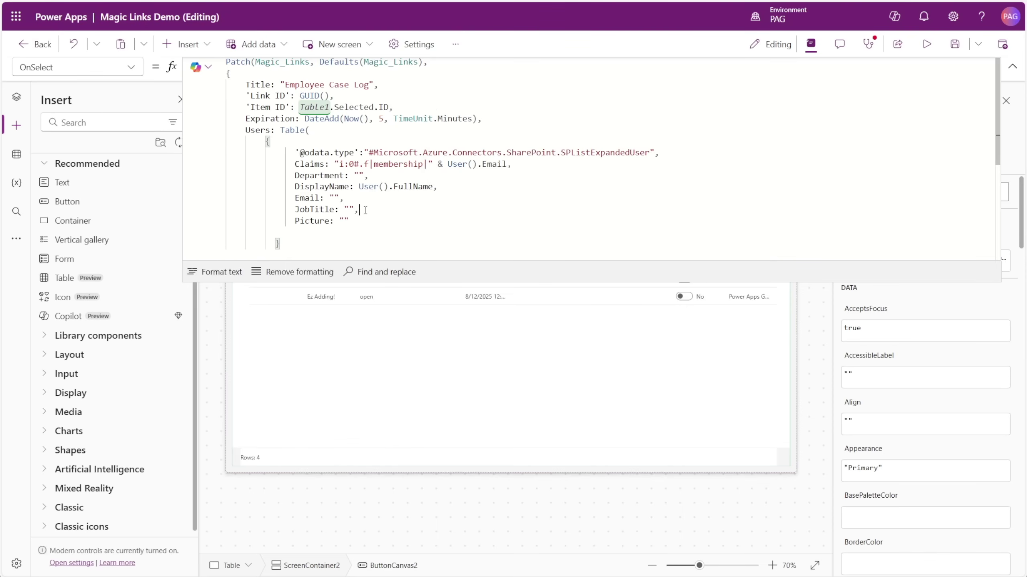
pyautogui.doubleClick(333, 198)
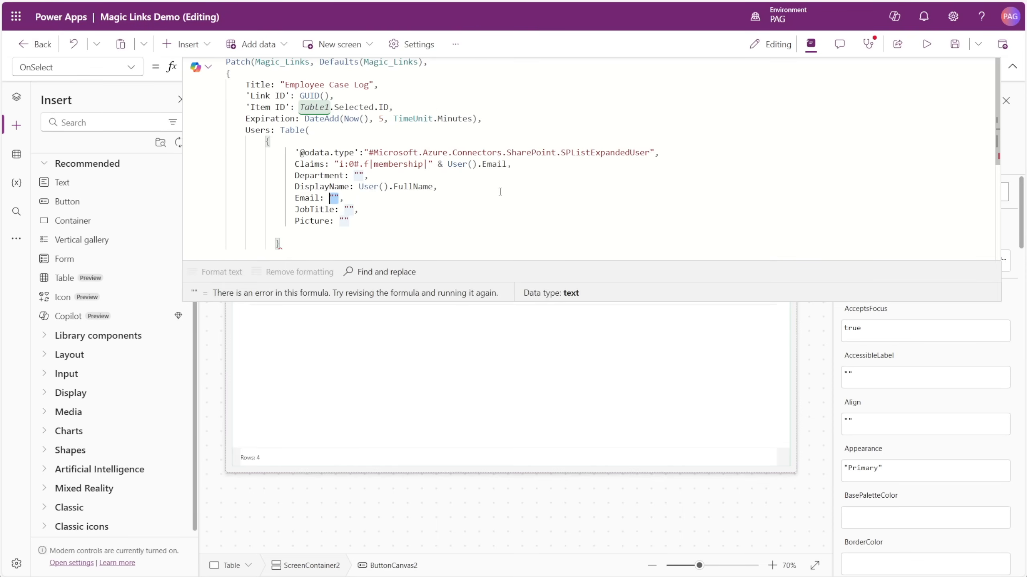
pyautogui.write('User().Em')
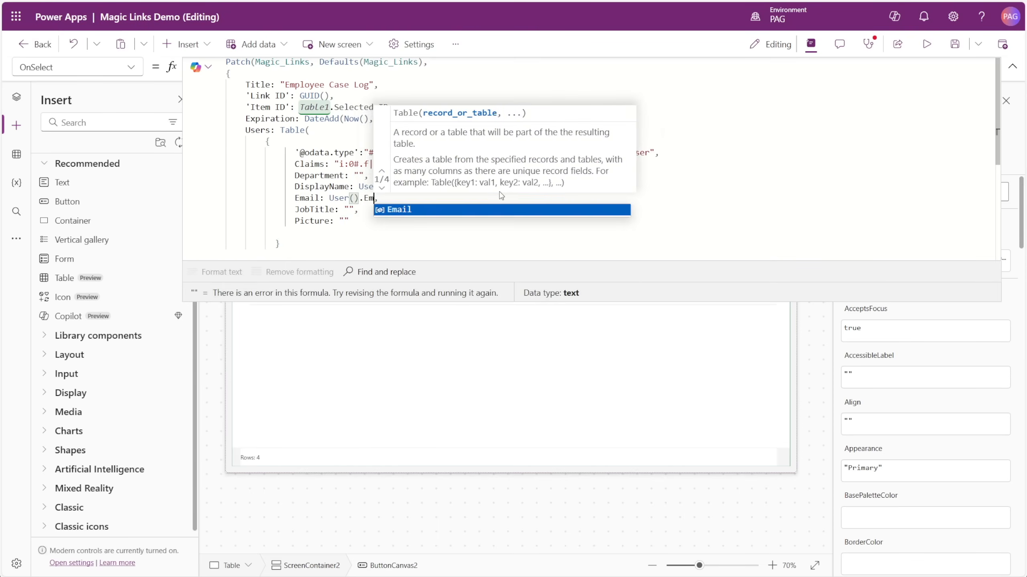
pyautogui.write('ail')
pyautogui.click(361, 209)
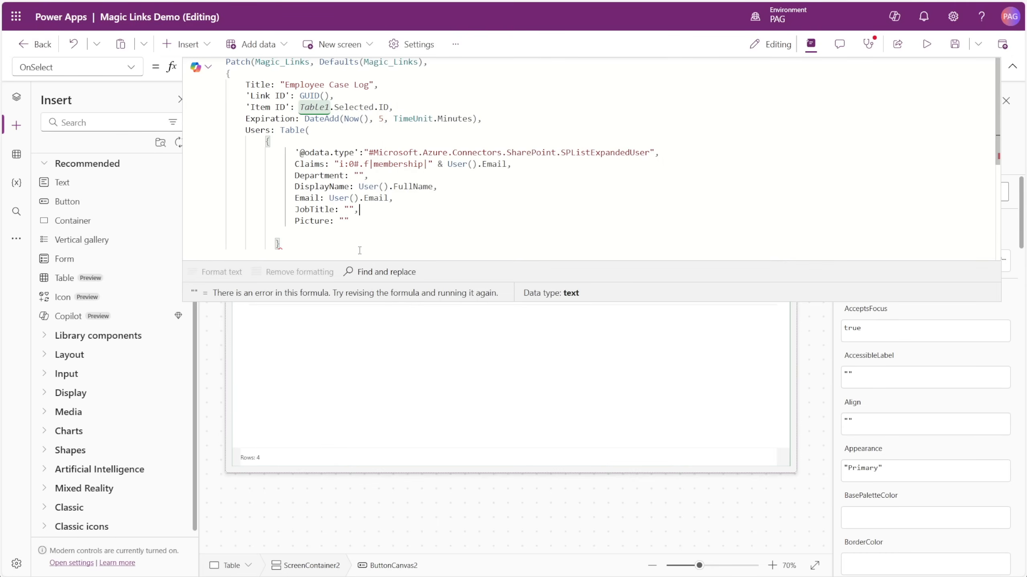
pyautogui.scroll(-1, 360, 250)
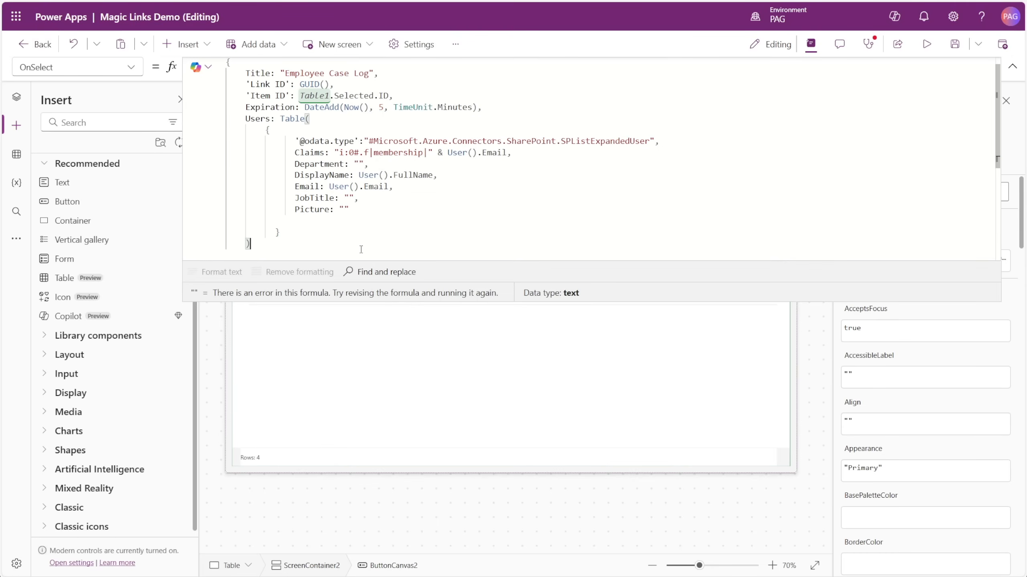
pyautogui.write(', } )')
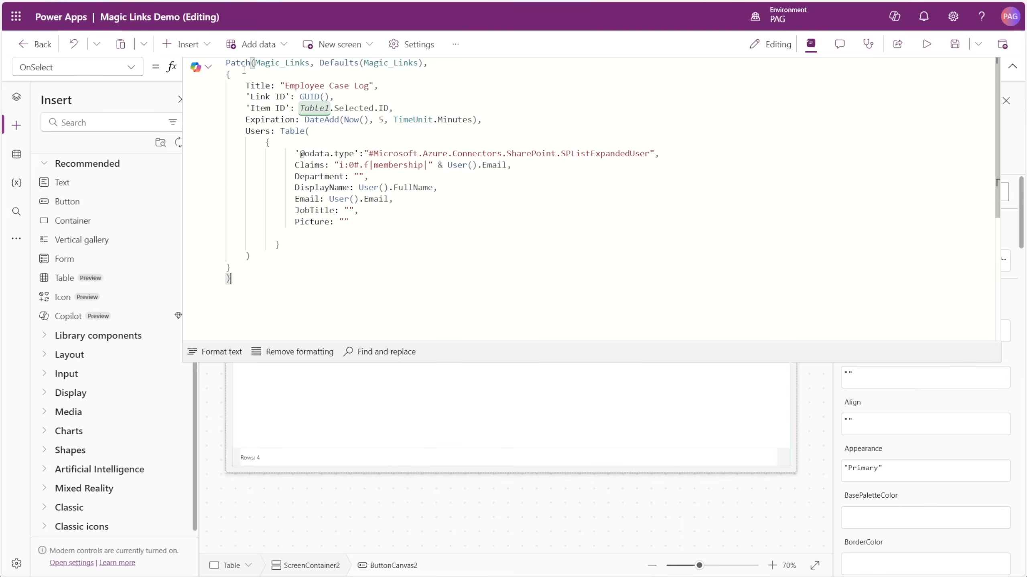
# Wrap the Patch in Copy("...&linkID=" & ...) using the play URL pasted from VS Code
pyautogui.hotkey('ctrl', 'Home')
pyautogui.press('Return')
pyautogui.press('Up')
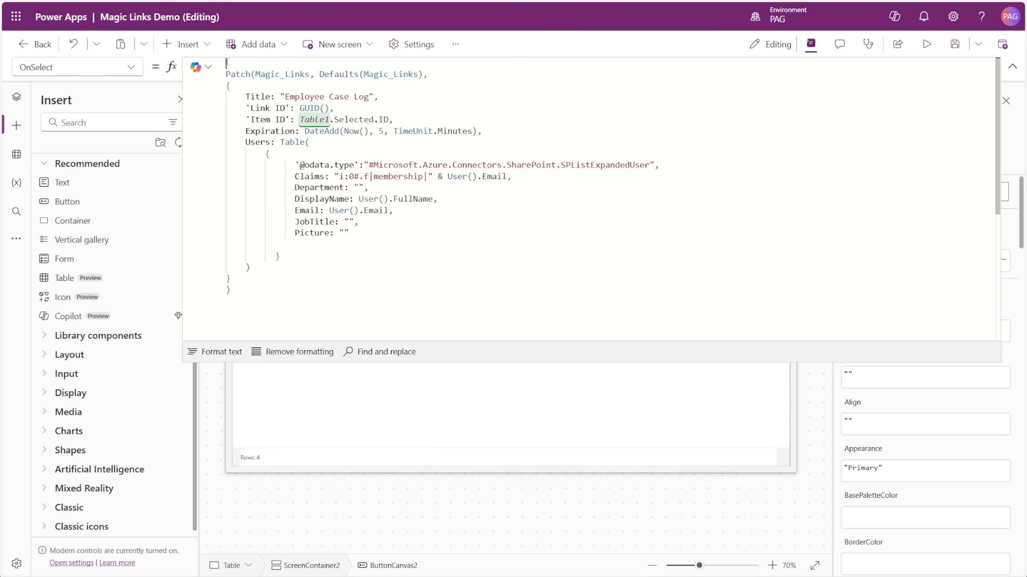
pyautogui.write('Copy(')
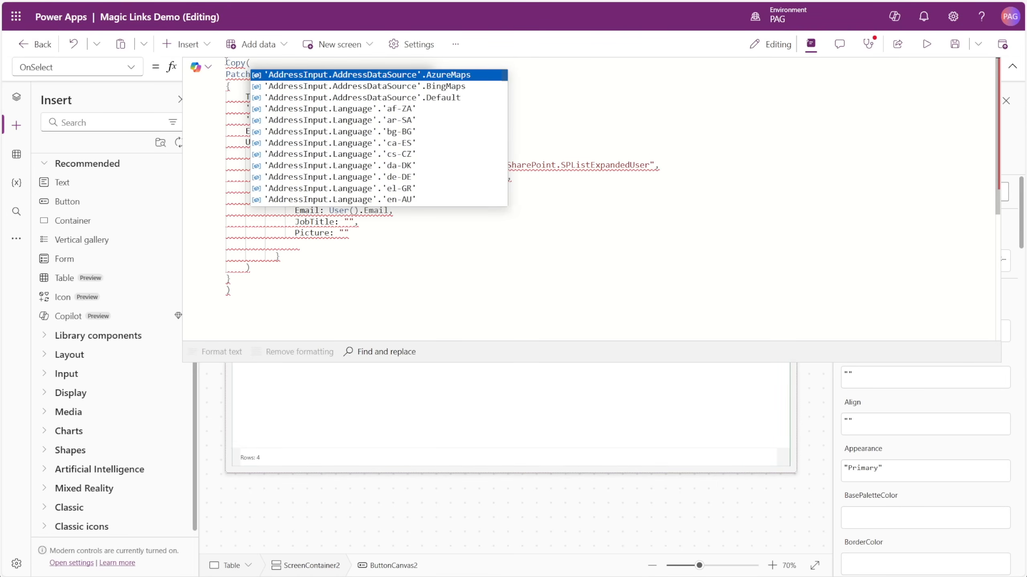
pyautogui.hotkey('alt', 'Tab')
pyautogui.hotkey('ctrl', 'a')
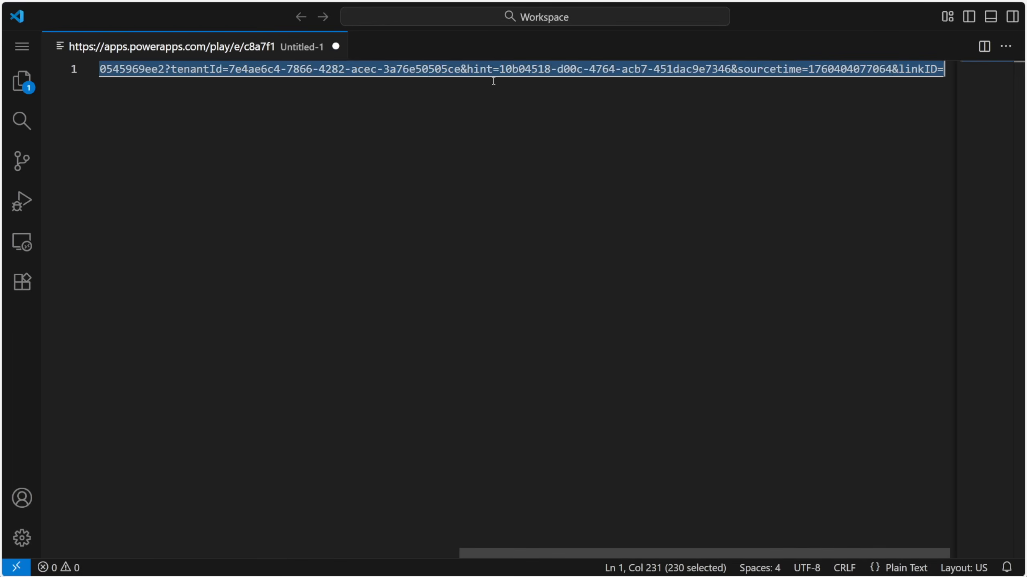
pyautogui.hotkey('ctrl', 'c')
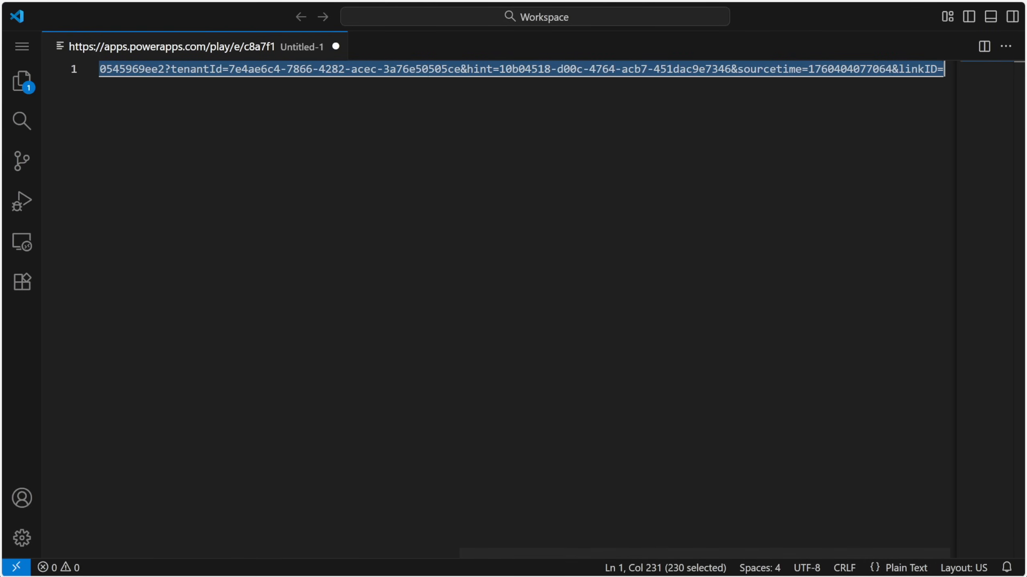
pyautogui.hotkey('alt', 'Tab')
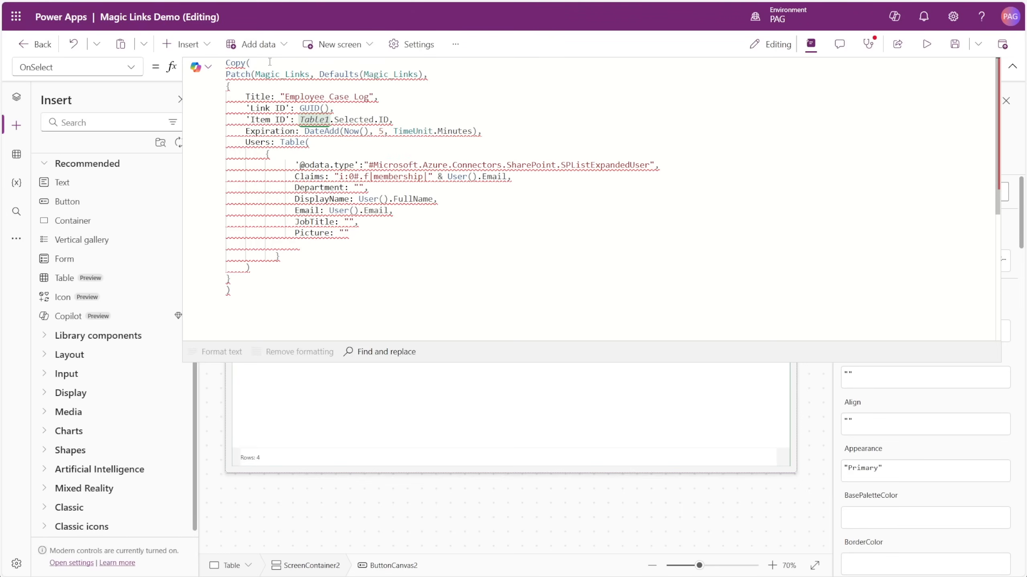
pyautogui.hotkey('ctrl', 'v')
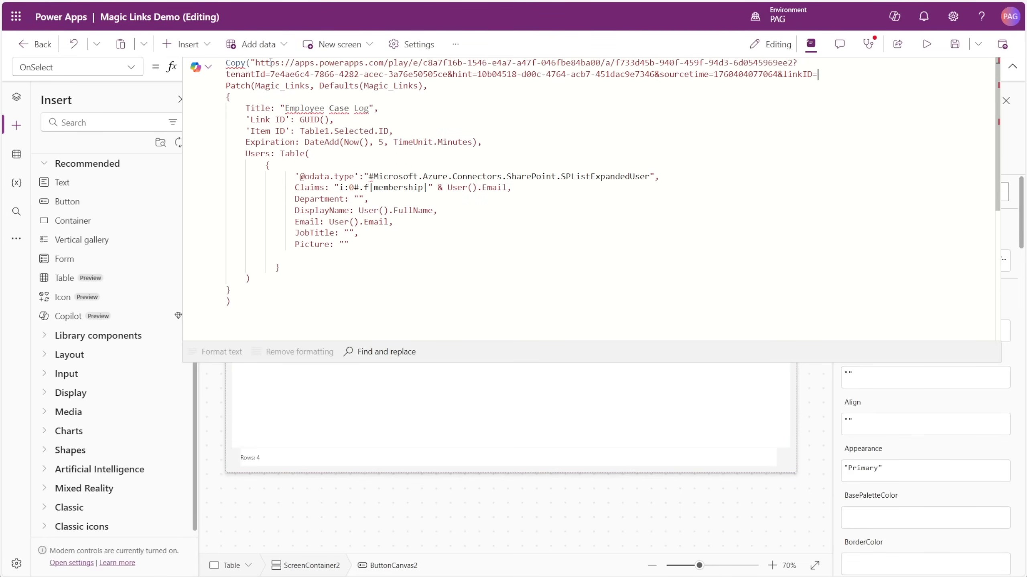
pyautogui.write('" ')
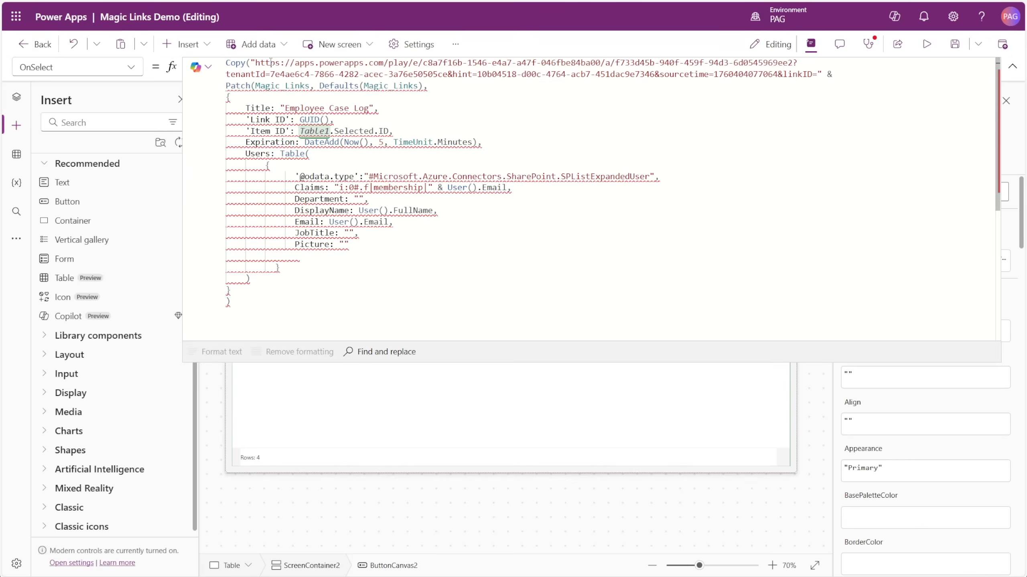
pyautogui.write('&')
# Finish the formula so it appends the patched record's 'Link ID' and closes the brackets
pyautogui.click(465, 86)
pyautogui.click(838, 75)
pyautogui.click(228, 301)
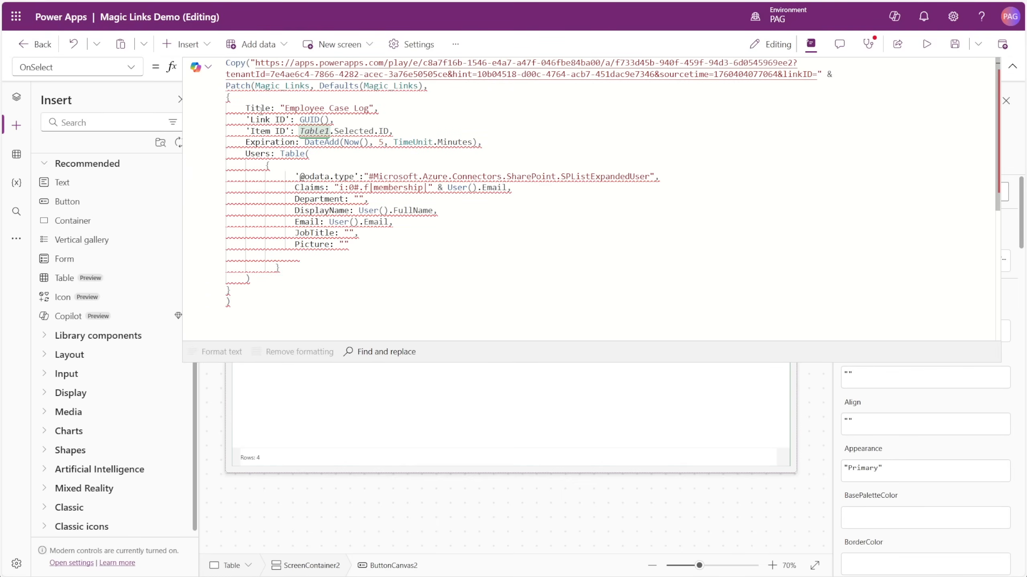
pyautogui.write(')')
pyautogui.write('.l')
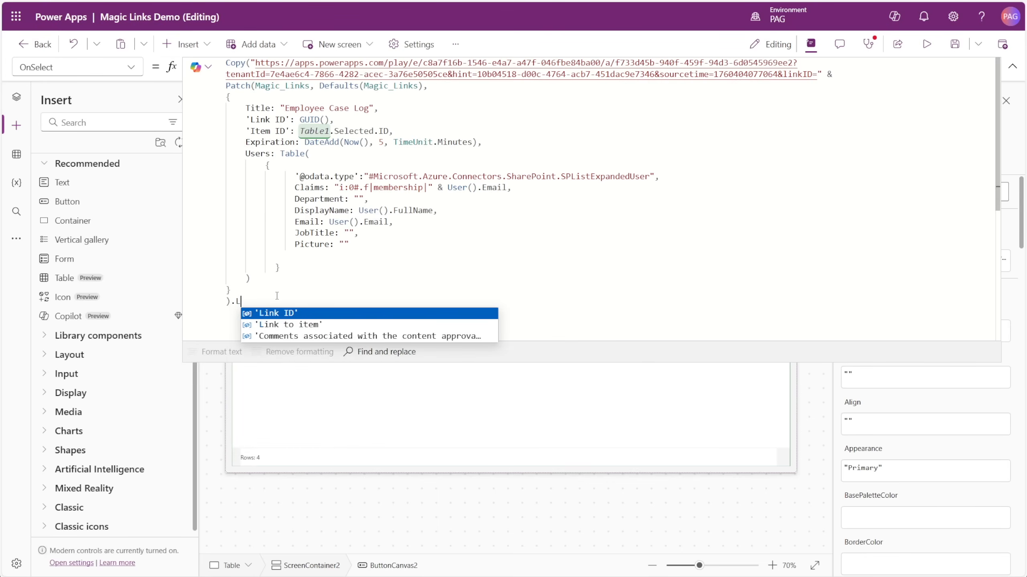
pyautogui.press('Tab')
pyautogui.write(')')
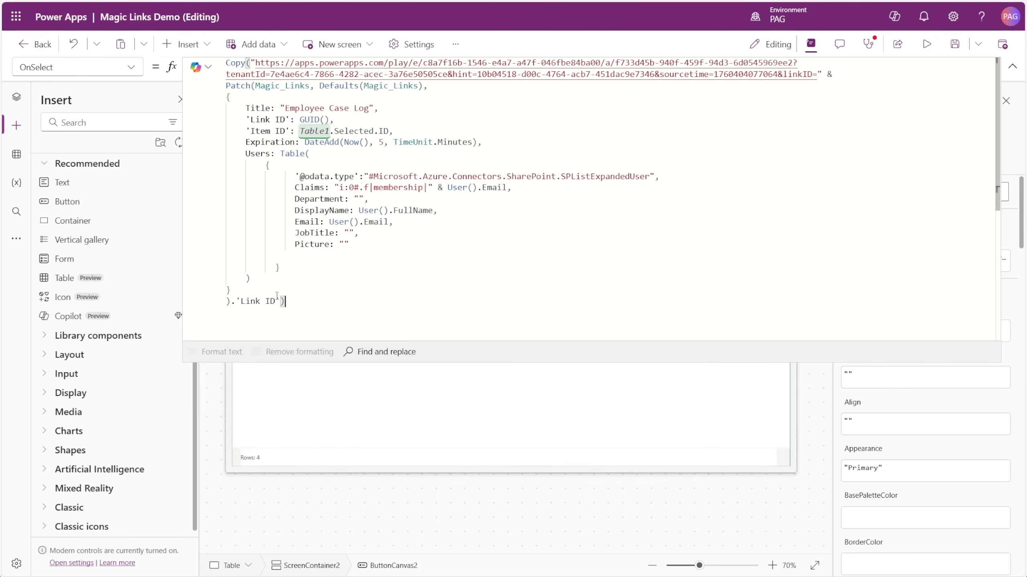
# Run the app and share the selected case record to generate a magic link
pyautogui.press('Escape')
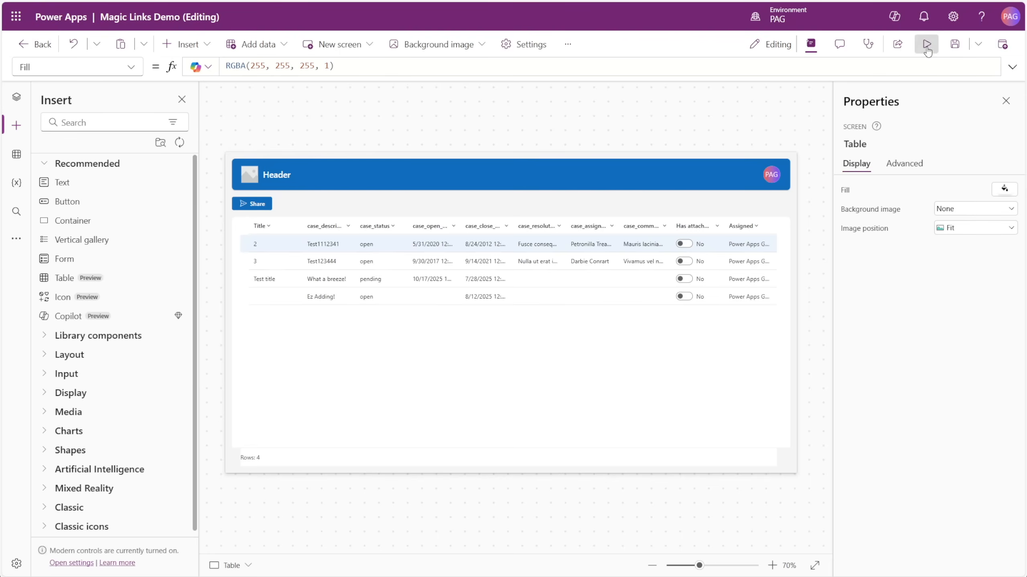
pyautogui.click(927, 44)
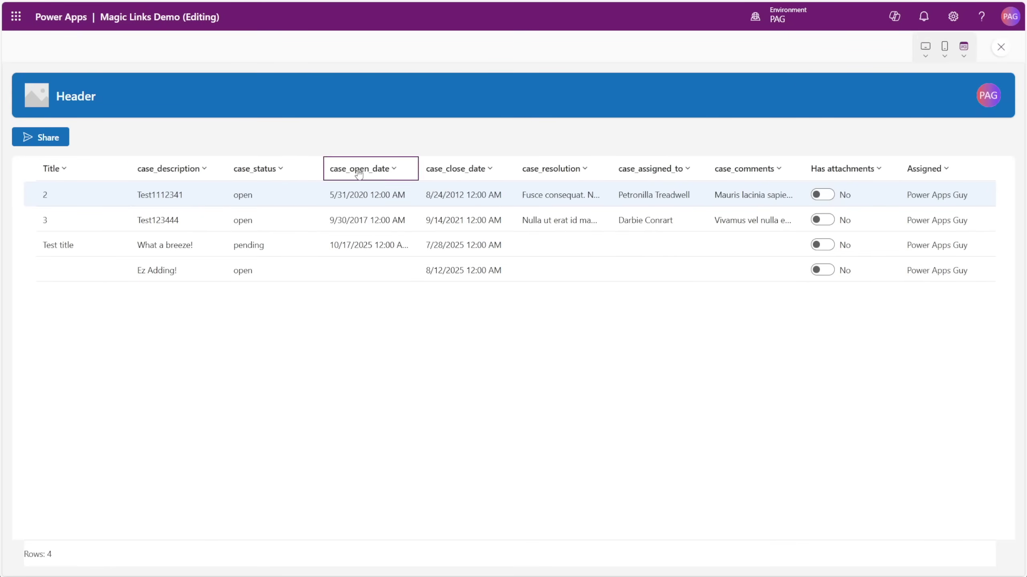
pyautogui.click(41, 138)
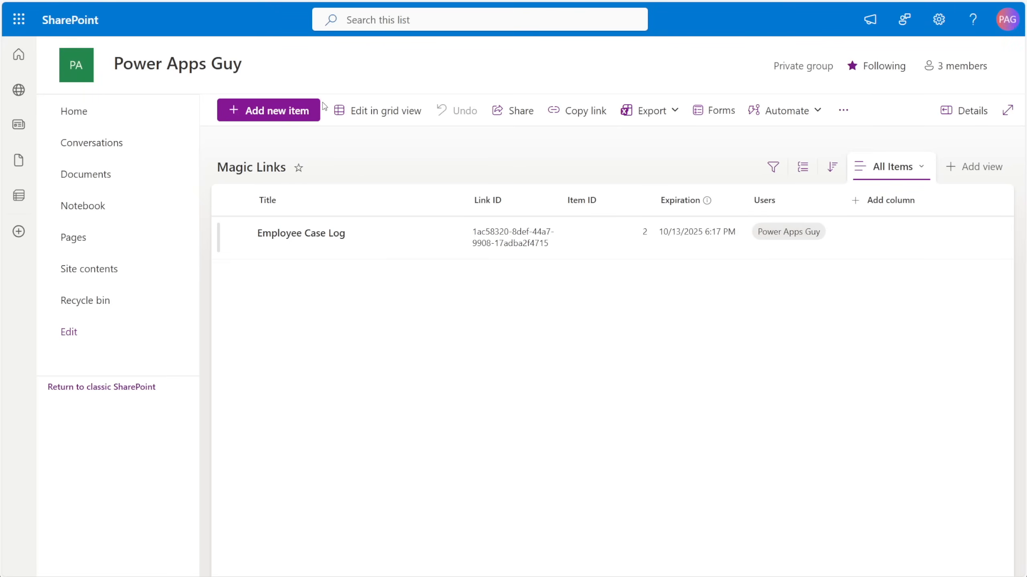
# Paste the generated link on line 2 in VS Code and highlight its linkID value
pyautogui.moveTo(496, 237)
pyautogui.hotkey('alt', 'Tab')
pyautogui.press('End')
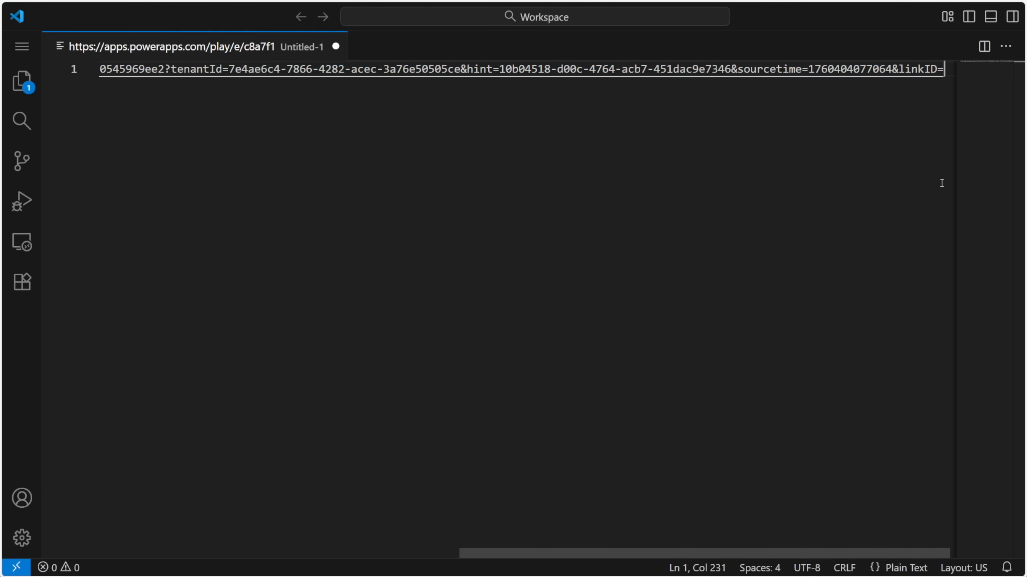
pyautogui.press('Return')
pyautogui.hotkey('ctrl', 'v')
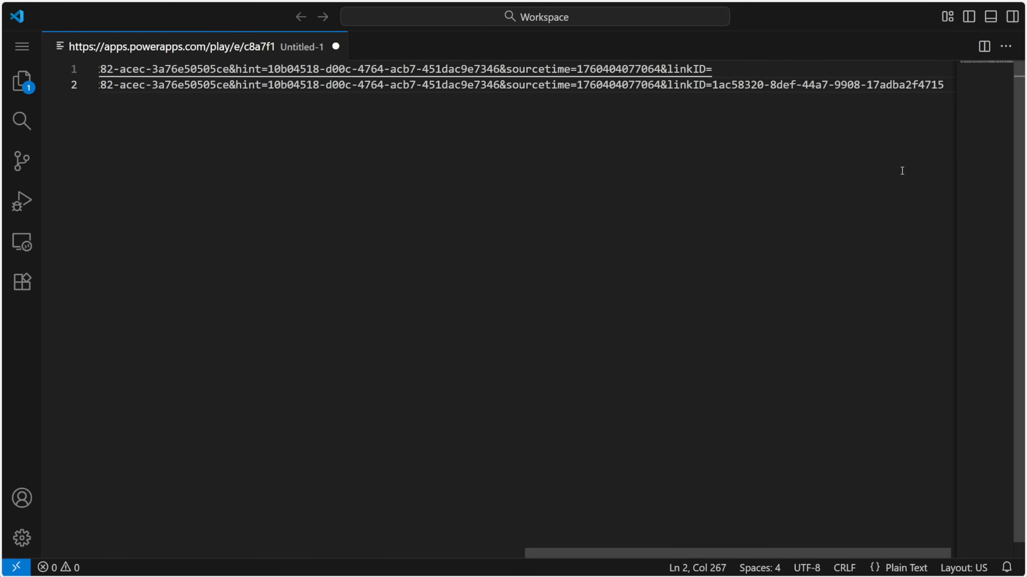
pyautogui.moveTo(713, 84); pyautogui.dragTo(944, 84)
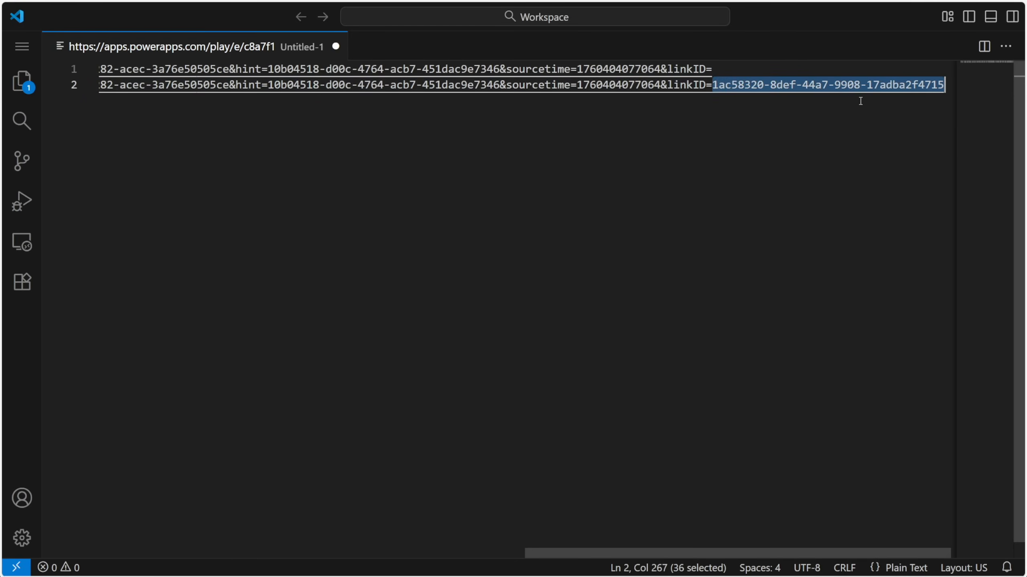
# Select the App object, choose its Formulas property and expand the formula editor
pyautogui.click(945, 84)
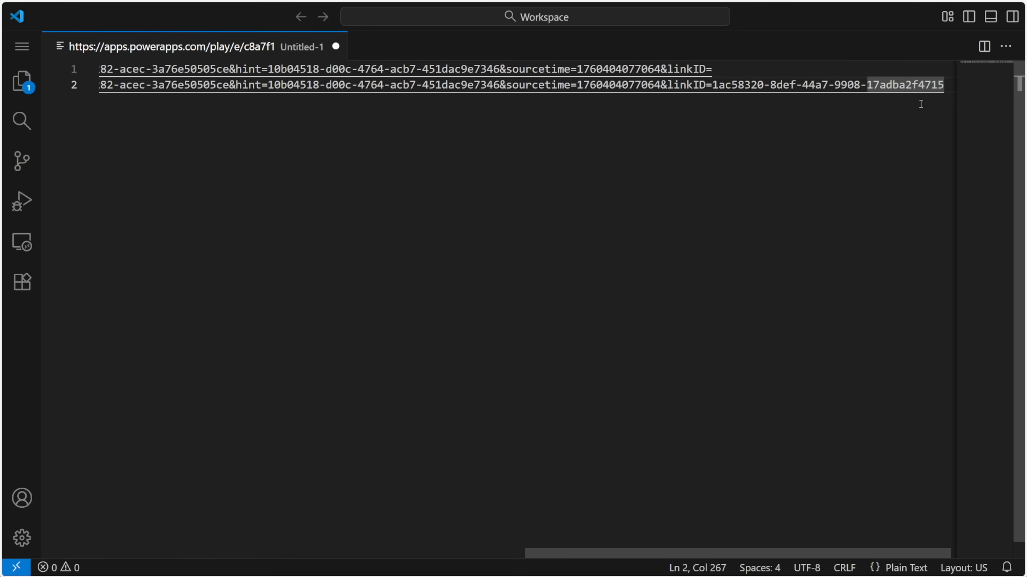
pyautogui.hotkey('alt', 'Tab')
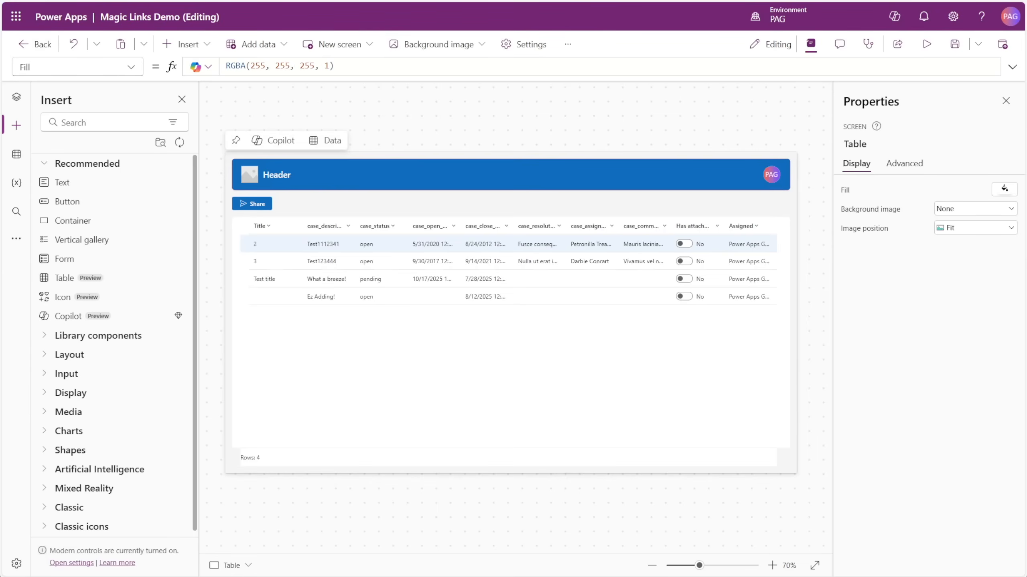
pyautogui.click(16, 98)
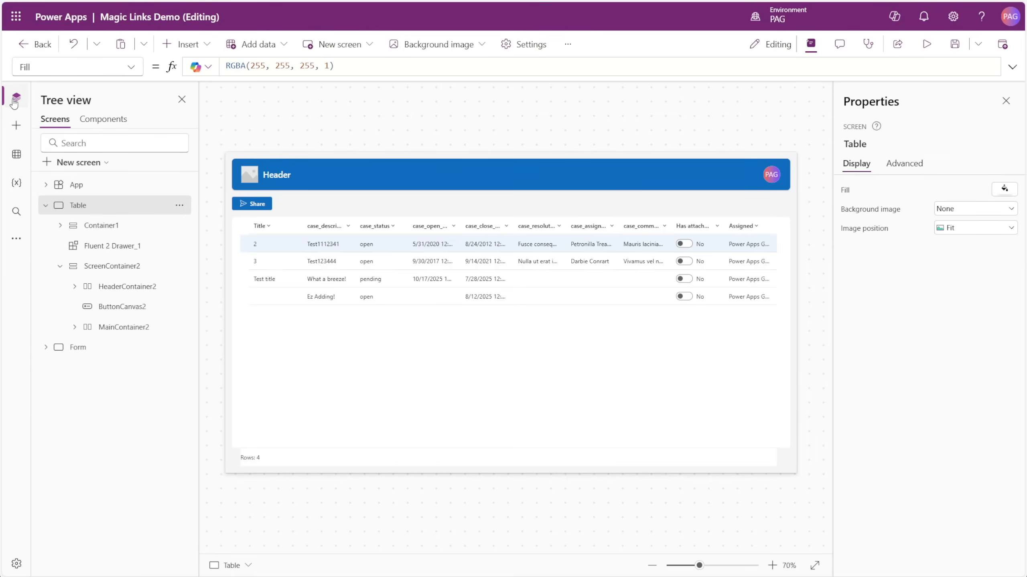
pyautogui.click(71, 185)
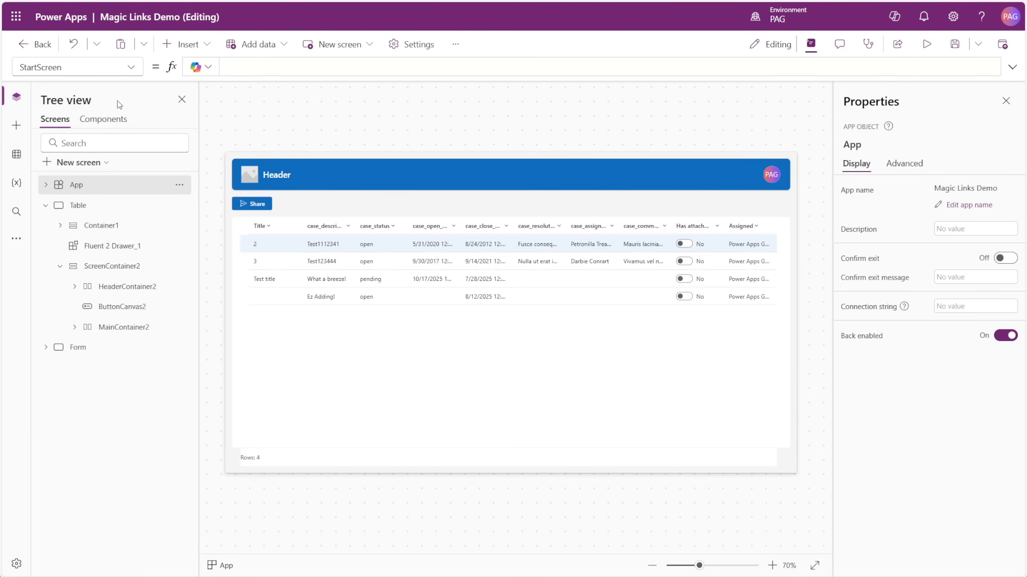
pyautogui.click(131, 67)
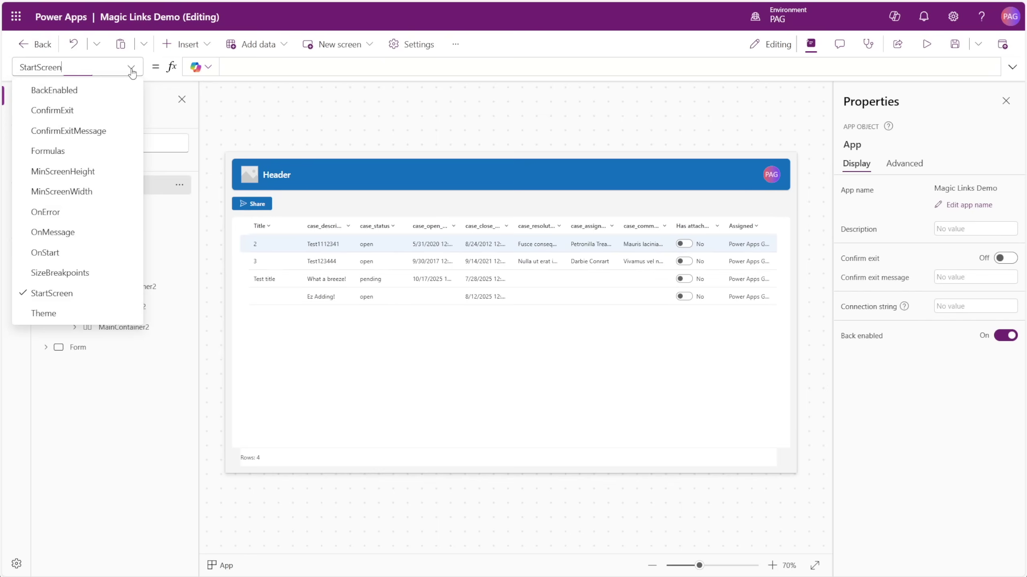
pyautogui.click(52, 151)
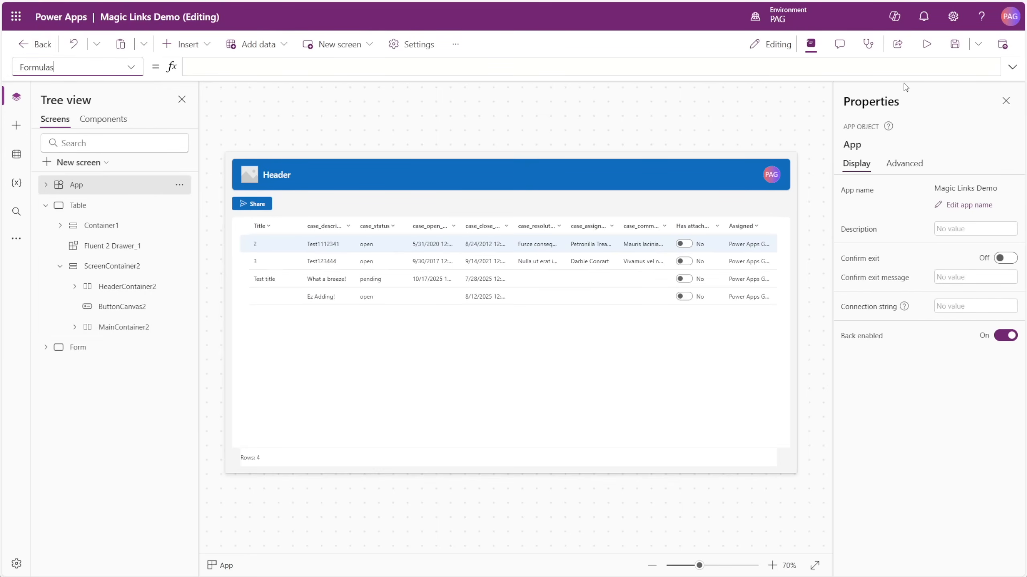
pyautogui.click(1011, 67)
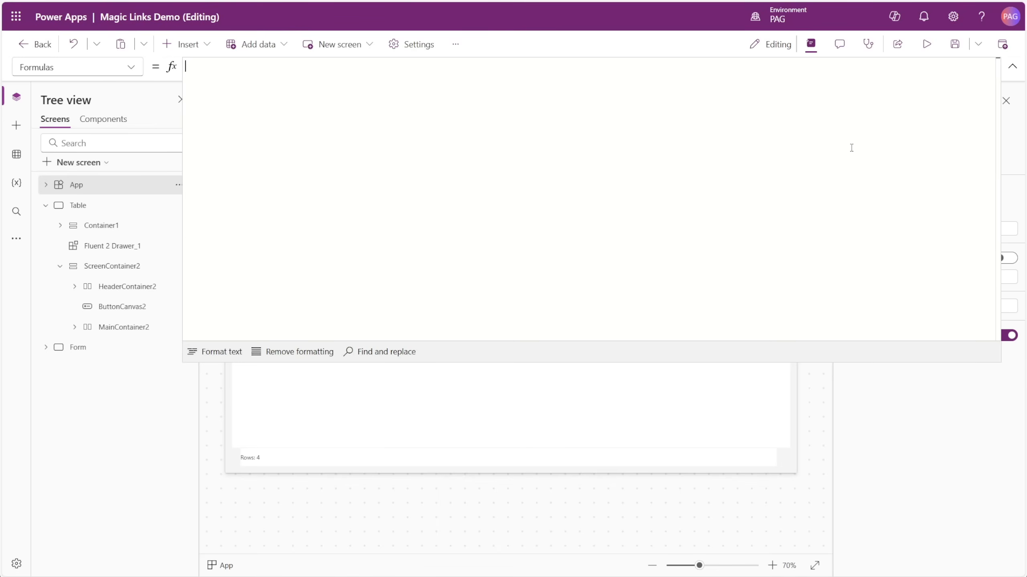
pyautogui.write('fxMagicLink =')
pyautogui.write('LookUp(Mag')
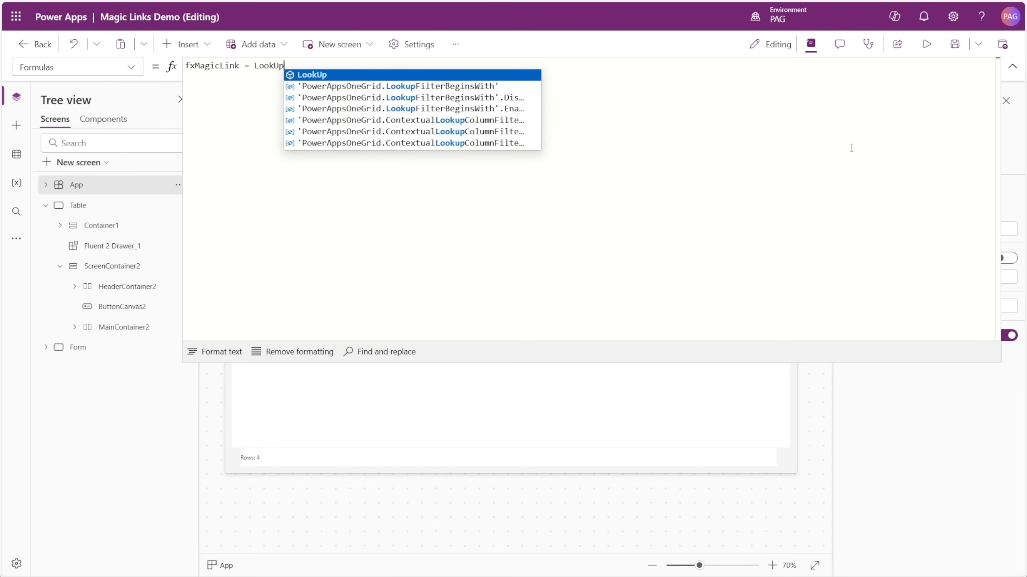
# Finish fxMagicLink = LookUp(Magic_Links, 'Link ID' = Param("linkID"), ThisRecord);
pyautogui.press('Tab')
pyautogui.write(', Link')
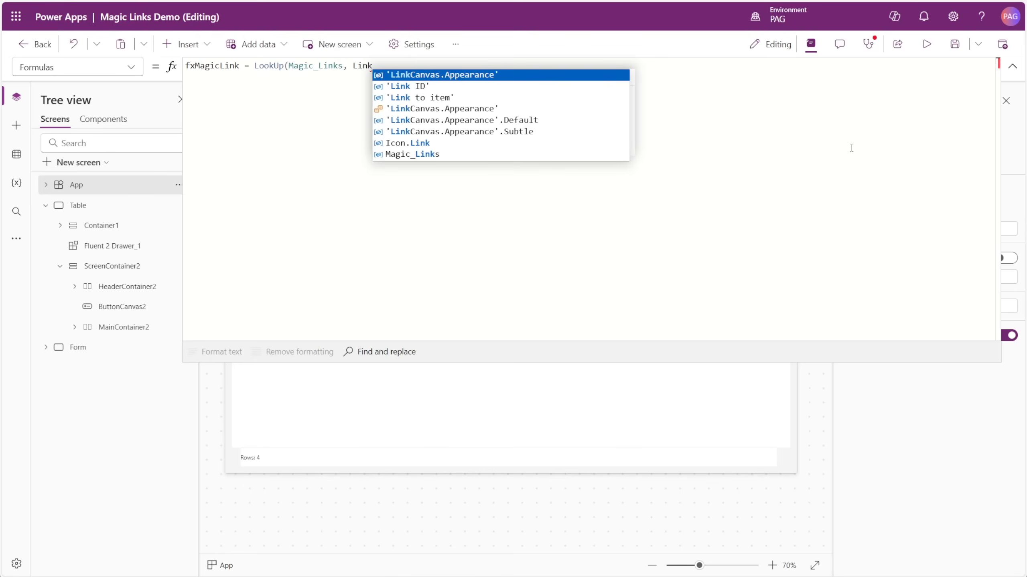
pyautogui.press('Down')
pyautogui.press('Tab')
pyautogui.write('= Param')
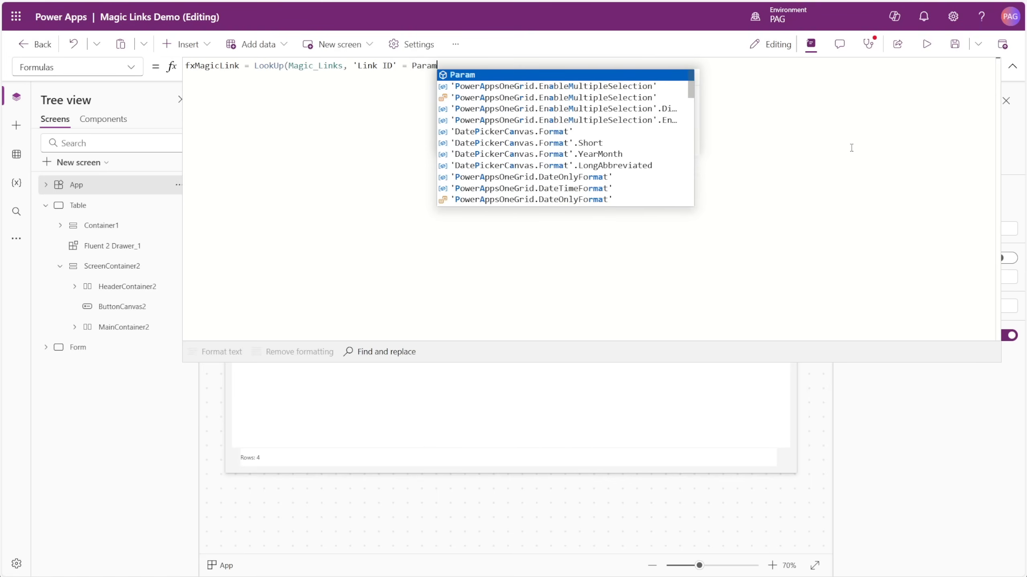
pyautogui.write('("')
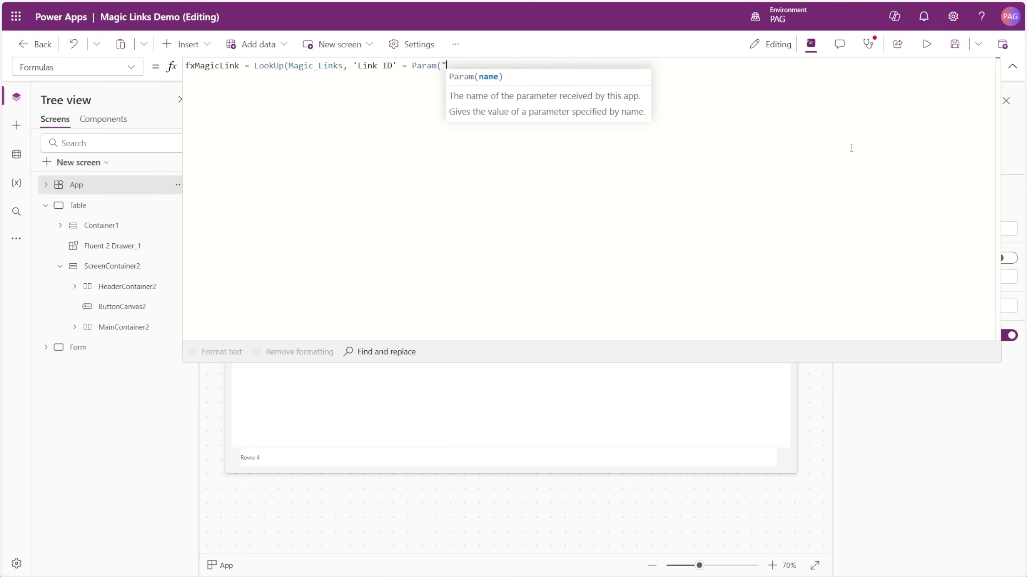
pyautogui.write('linkID")')
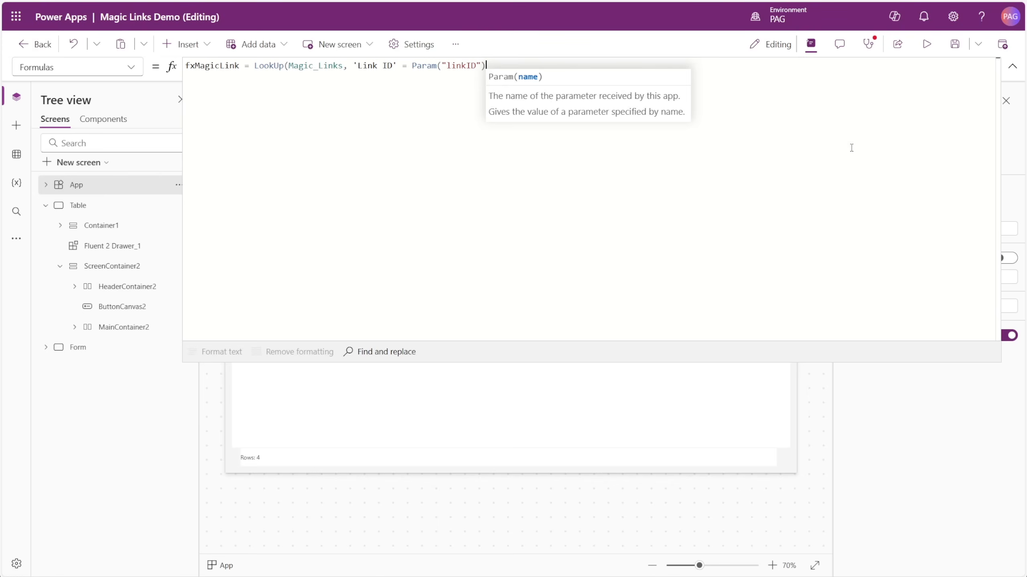
pyautogui.write(')')
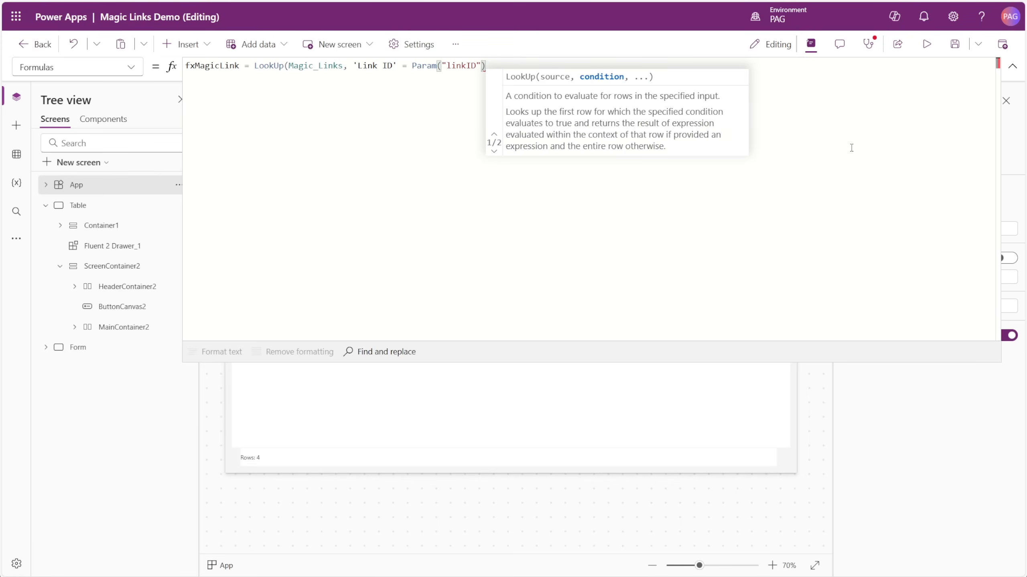
pyautogui.write(', ThisR')
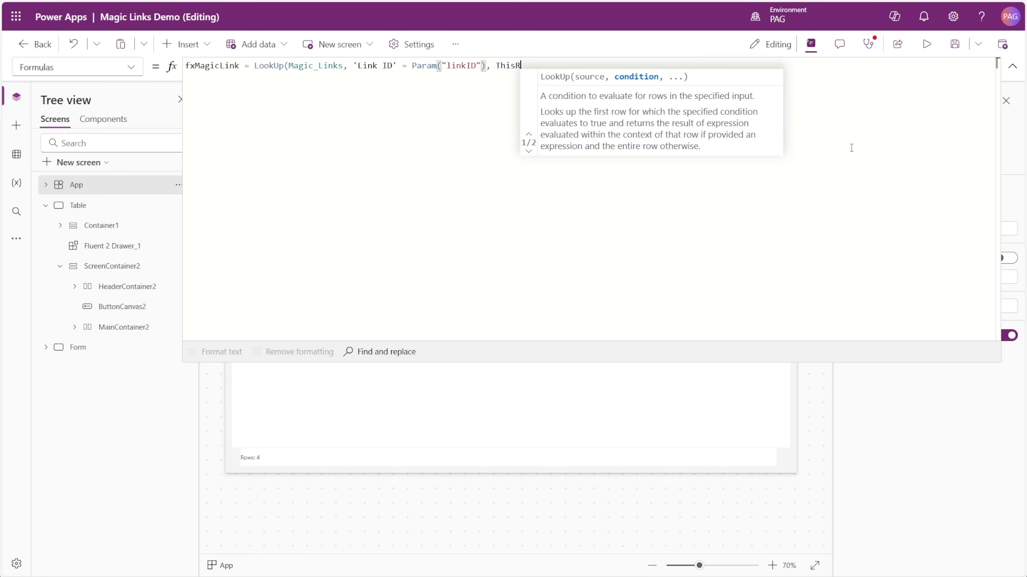
pyautogui.write('ecord);')
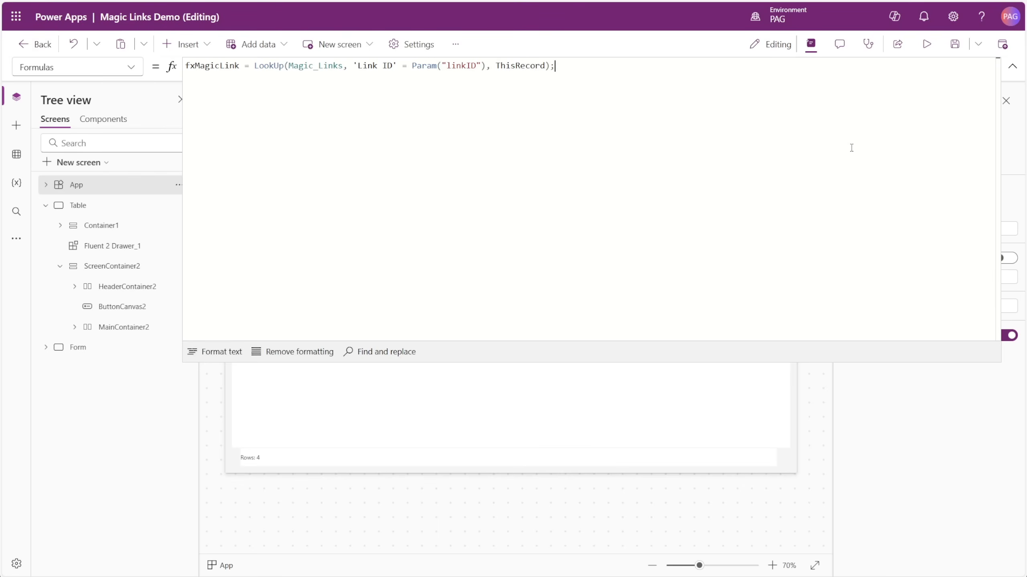
pyautogui.press('Return')
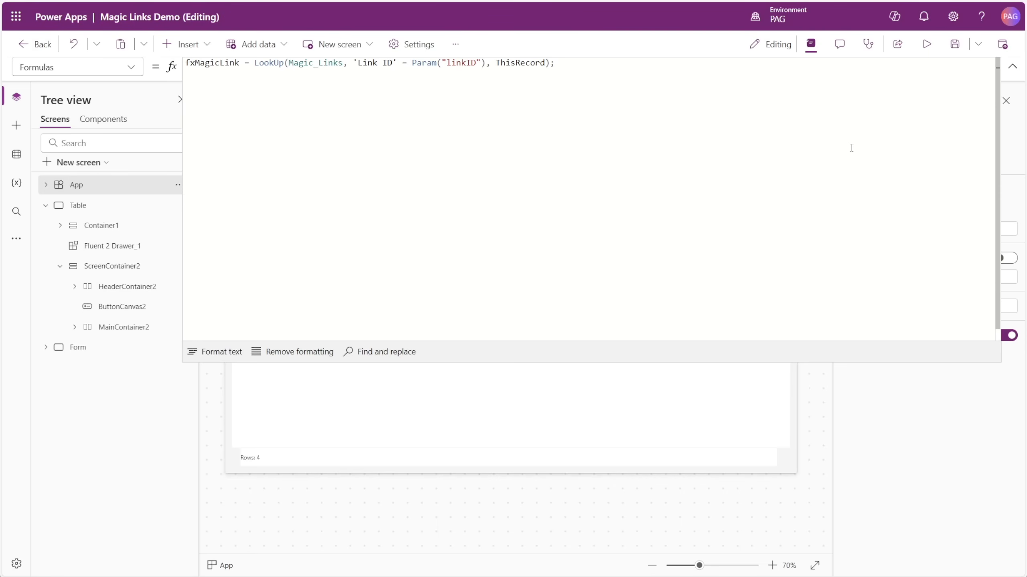
pyautogui.write('fxRe')
pyautogui.write('cordFromLink')
pyautogui.write(' = LookUp(')
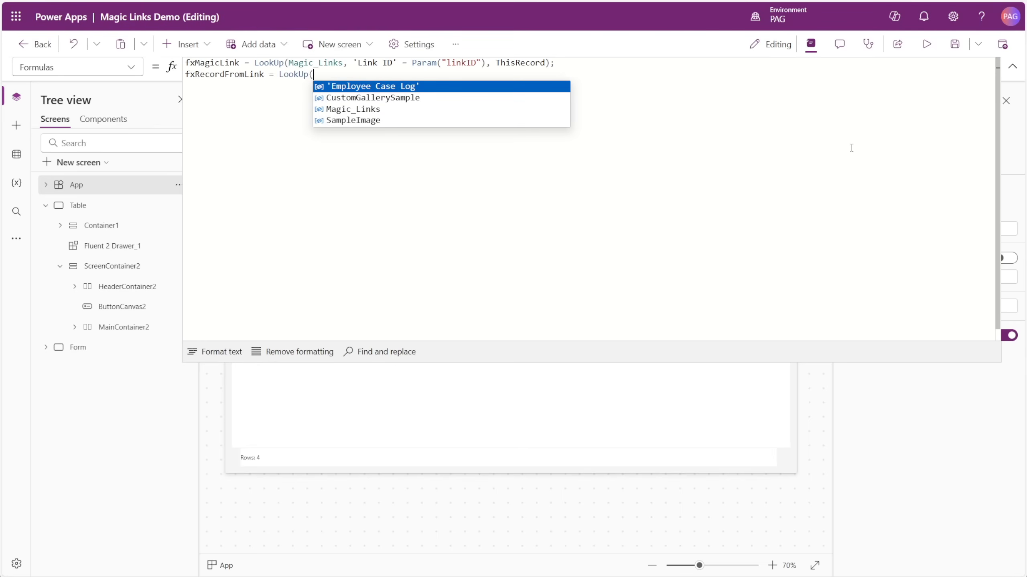
# Write fxRecordFromLink as a LookUp on 'Employee Case Log' where ID equals fxMagicLink.'Item ID'
pyautogui.press('Tab')
pyautogui.write(', ')
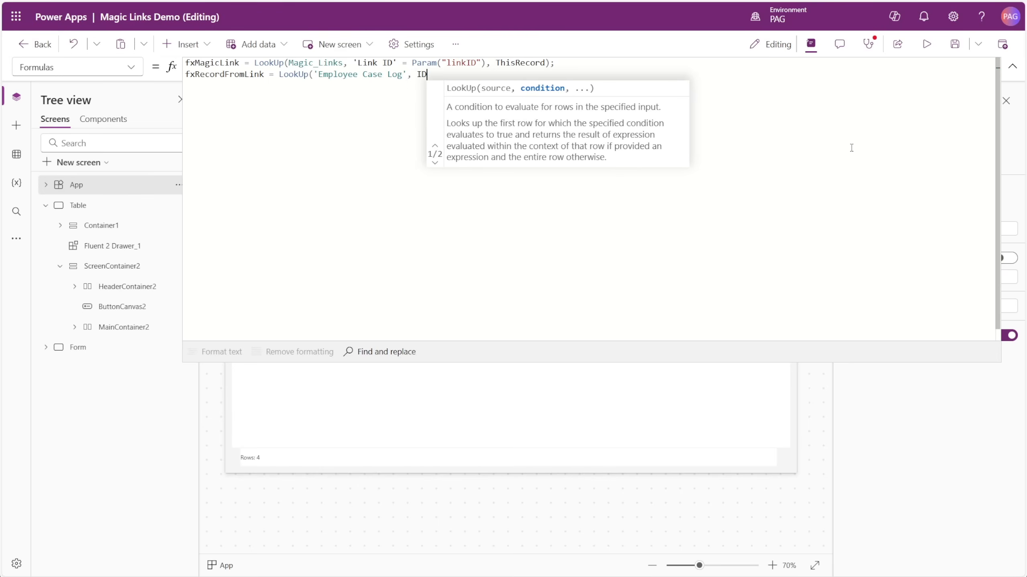
pyautogui.write('ID = ')
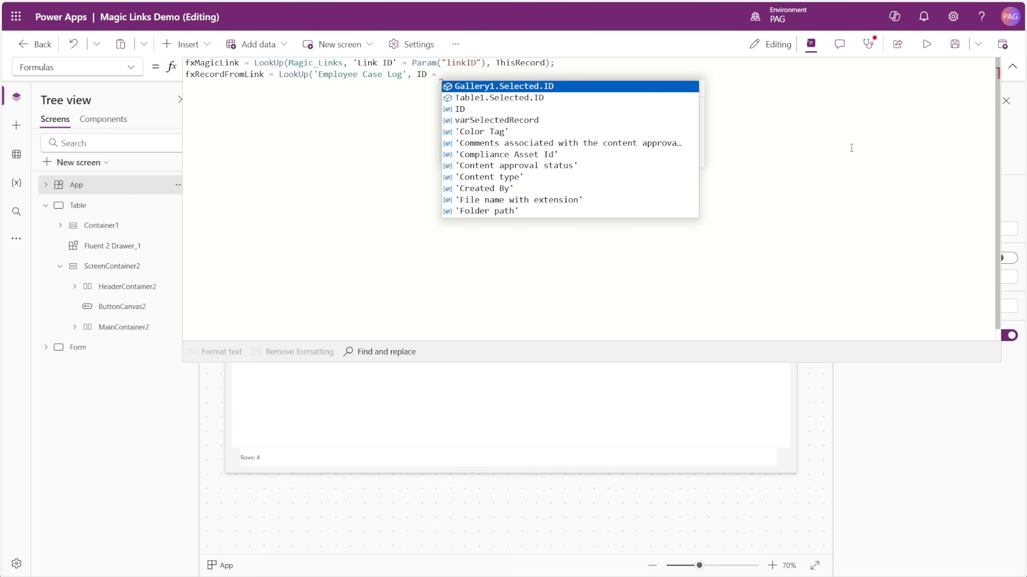
pyautogui.write('fxMagicLink.')
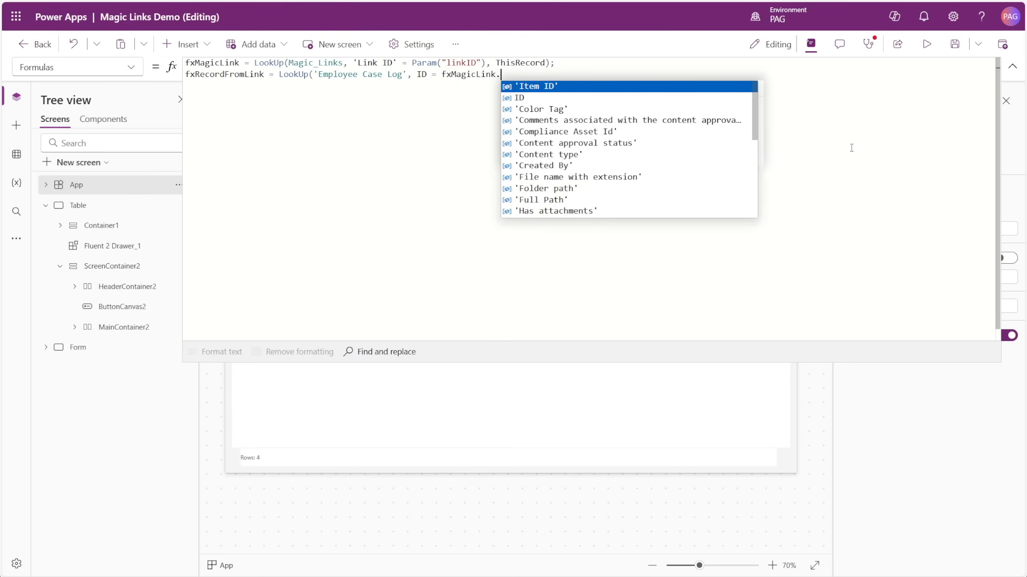
pyautogui.press('Tab')
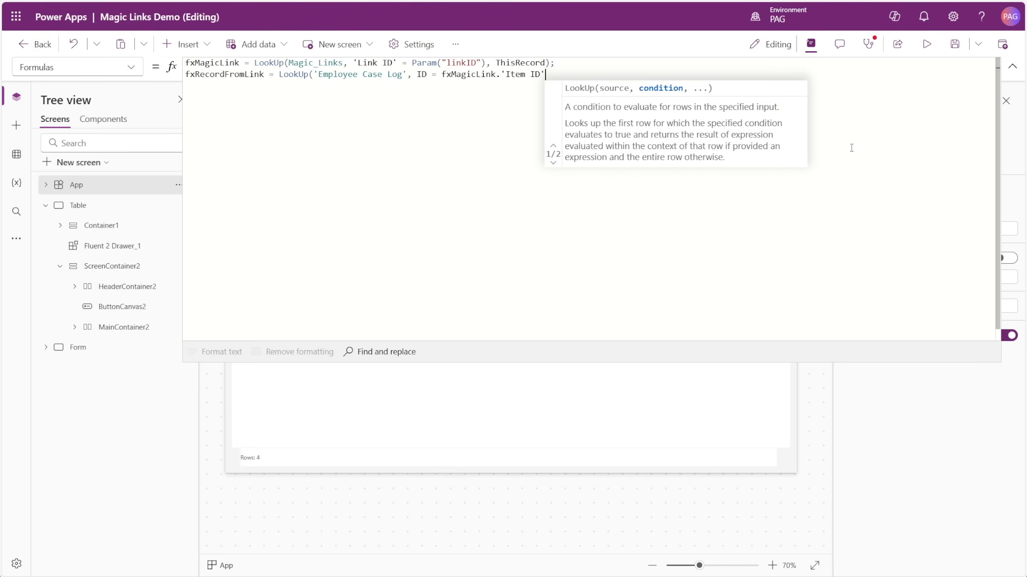
pyautogui.write(', ThisRecord)')
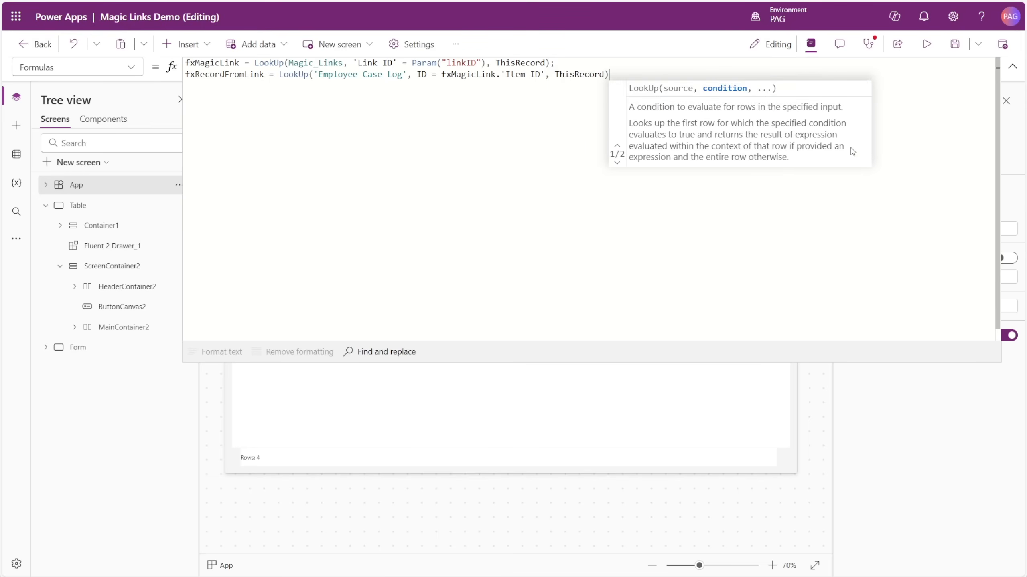
pyautogui.write(';')
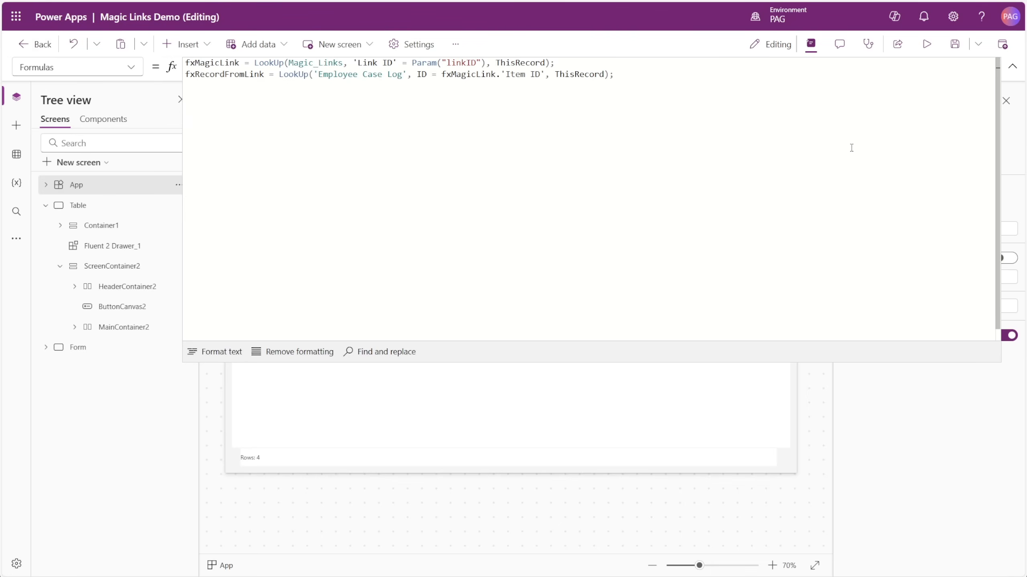
# Under a Validations comment, add fxMagicLinkInvalid checking the linkID parameter is present
pyautogui.press('Return')
pyautogui.press('Return')
pyautogui.write('//Validations')
pyautogui.press('Return')
pyautogui.write('fxMagicLi')
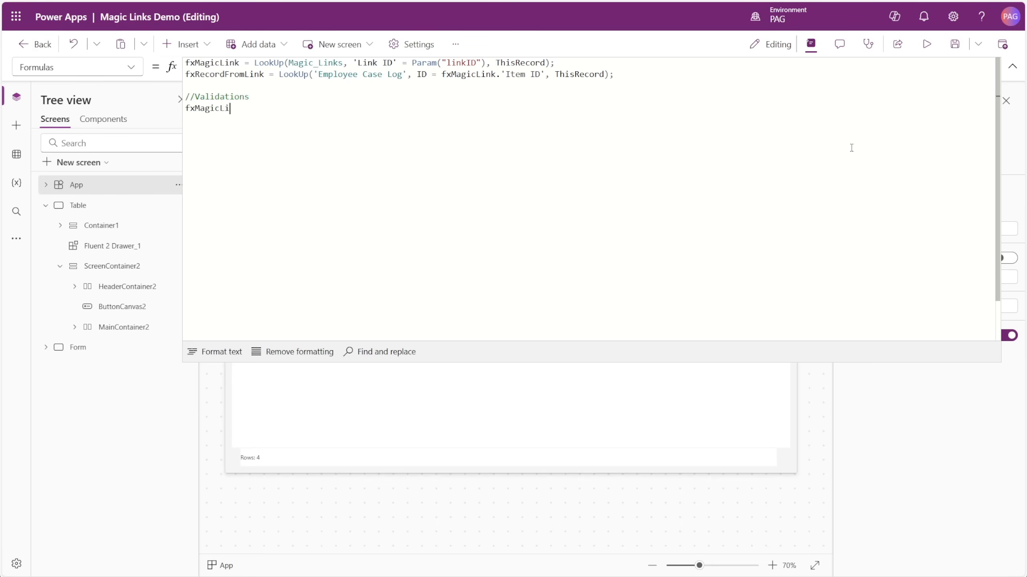
pyautogui.write('nkInvalid = ')
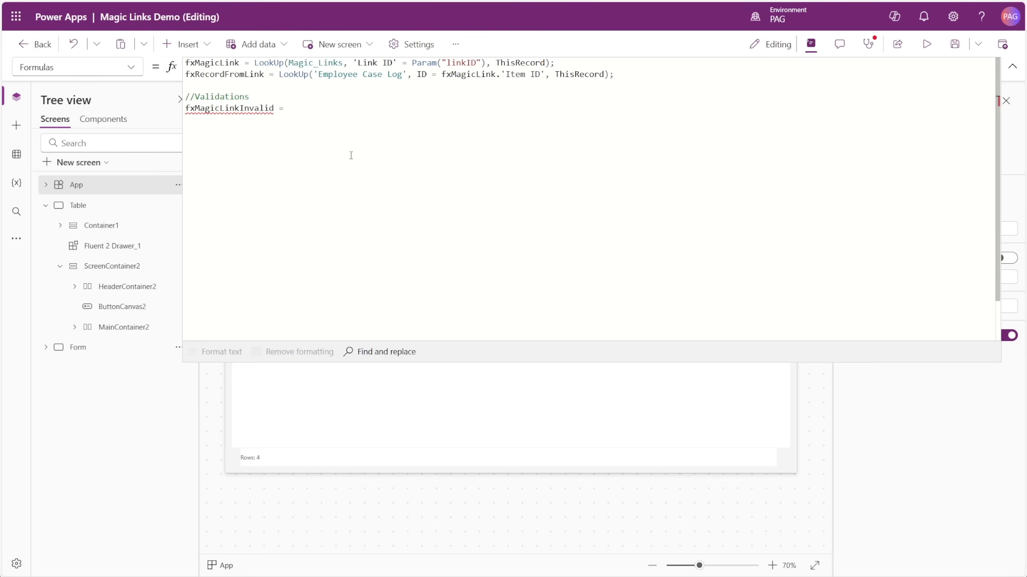
pyautogui.write('!IsB')
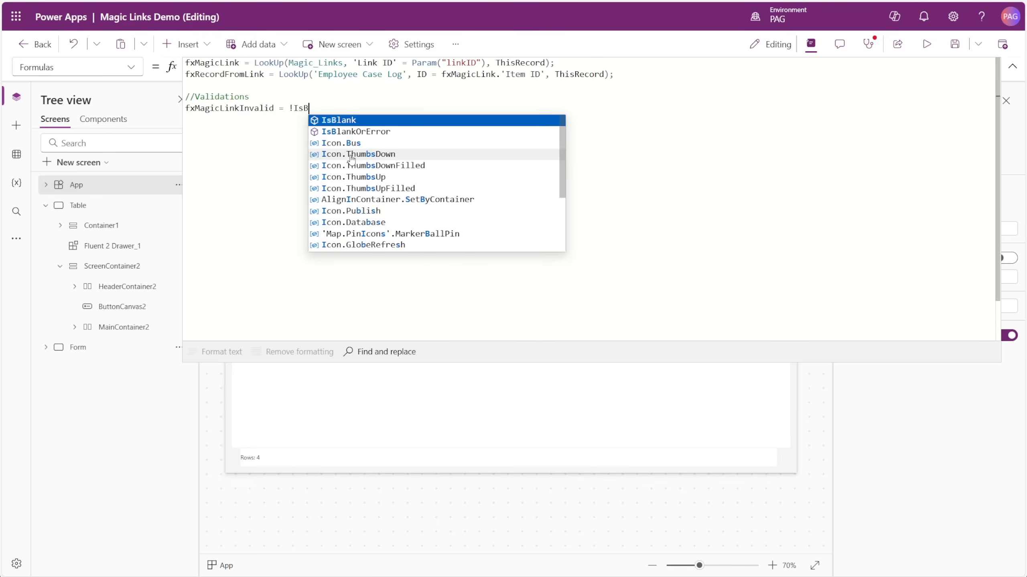
pyautogui.write('lank(Param')
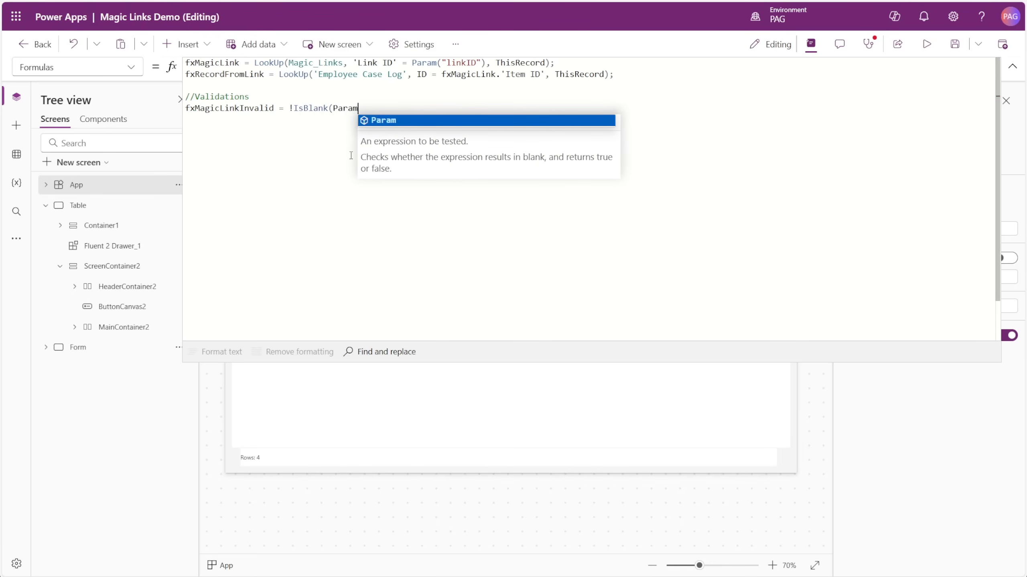
pyautogui.write('("linkID")) && IsBlank(fx')
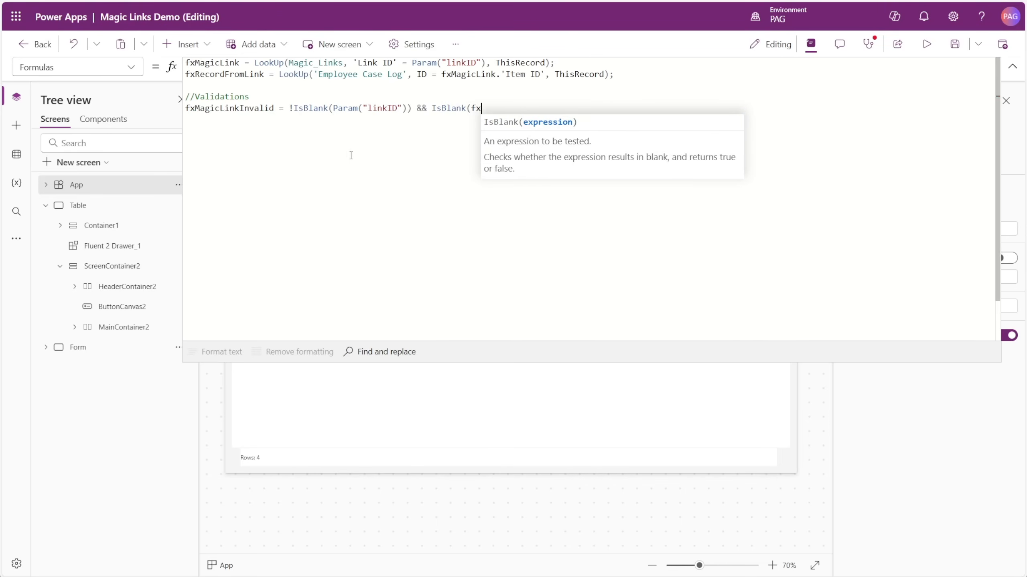
pyautogui.write('MagicLink);')
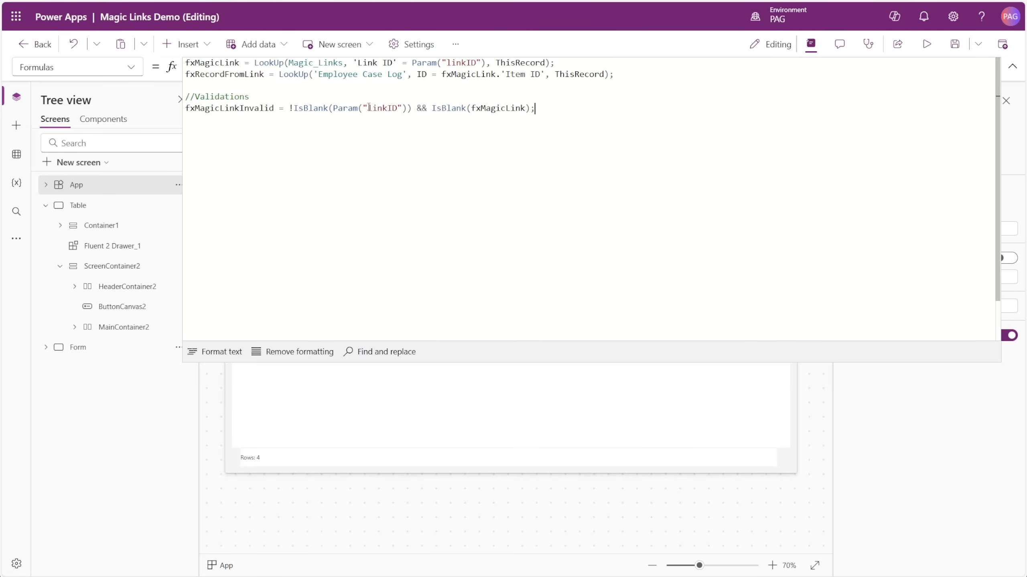
pyautogui.moveTo(412, 109); pyautogui.dragTo(289, 109)
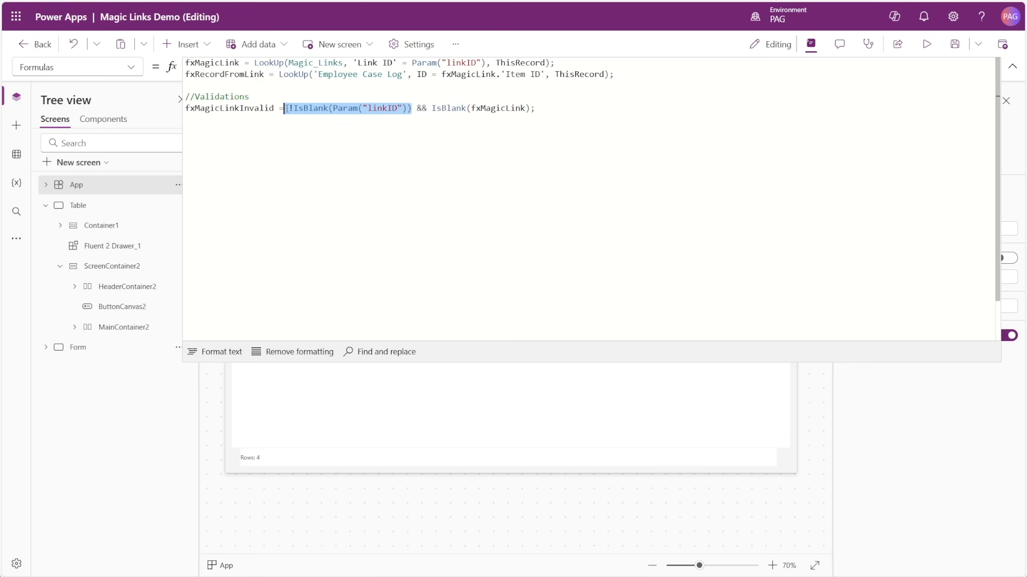
pyautogui.click(611, 115)
# Add fxMagicLinkExpired and fxMagicLinkInvalidUser formulas reusing the linkID-present check
pyautogui.press('Return')
pyautogui.write('fx')
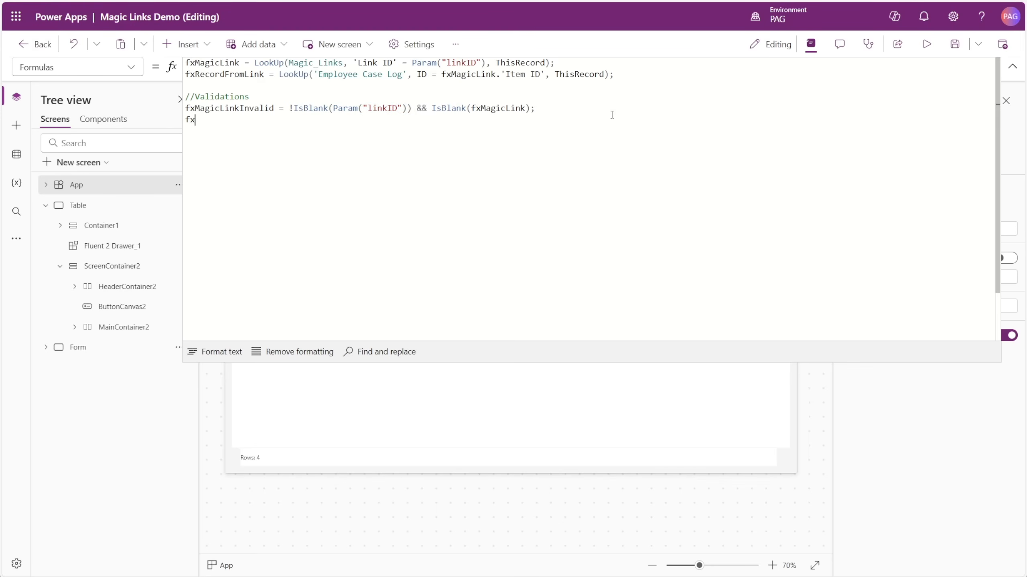
pyautogui.write('MagicLinkExpired =')
pyautogui.write('!IsBlank(Param("linkID"))')
pyautogui.write('&& ')
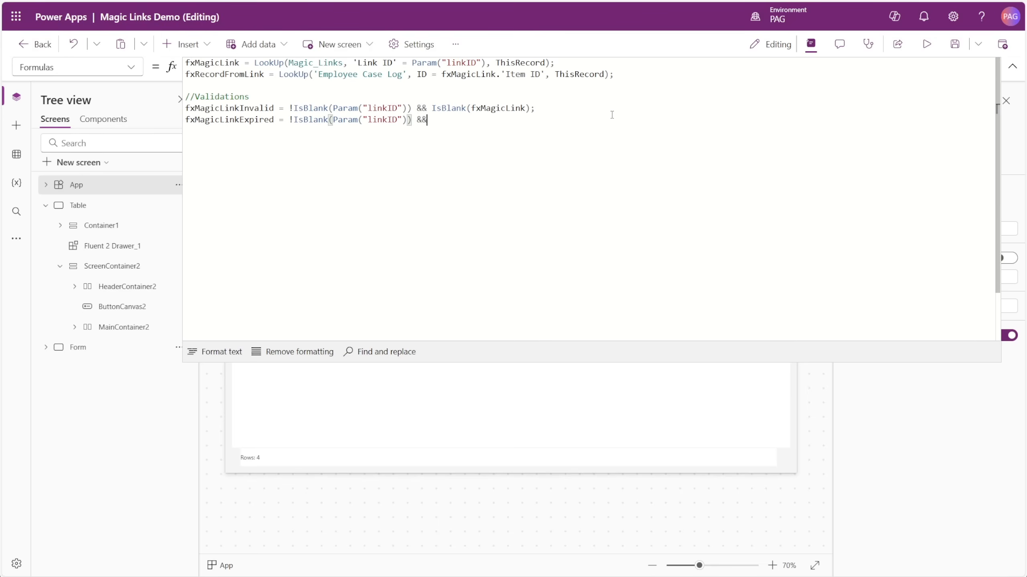
pyautogui.write('Now')
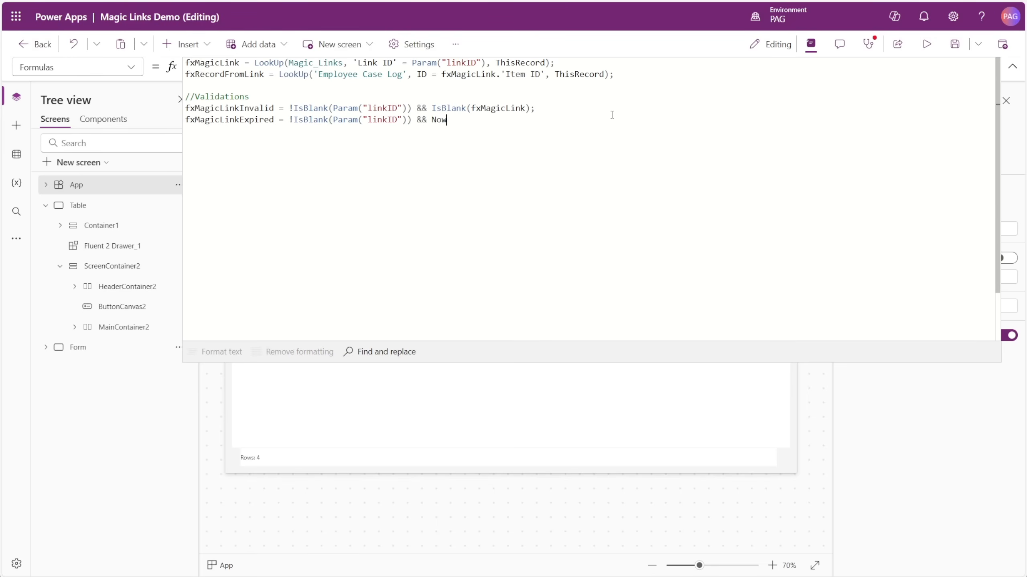
pyautogui.write('() > fxMagicLi')
pyautogui.write('nk.')
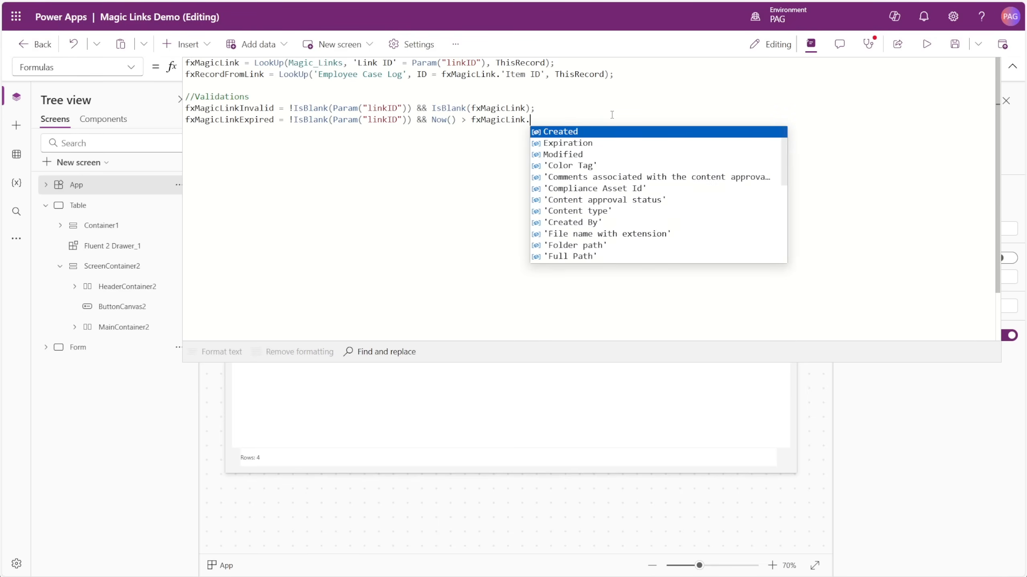
pyautogui.write('Expiration')
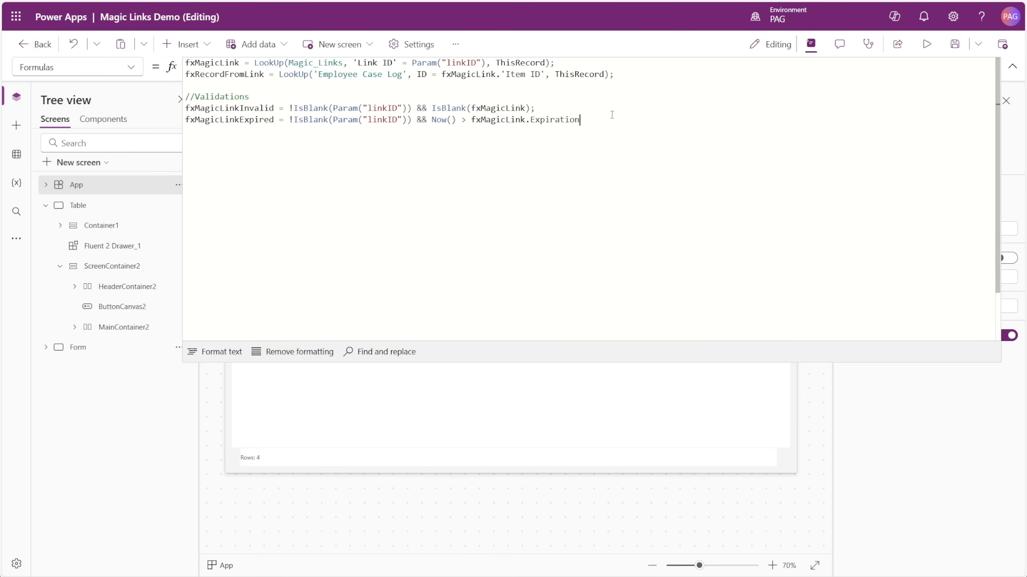
pyautogui.write(';')
pyautogui.press('Return')
pyautogui.write('fxMagicLinkInvalidUser ')
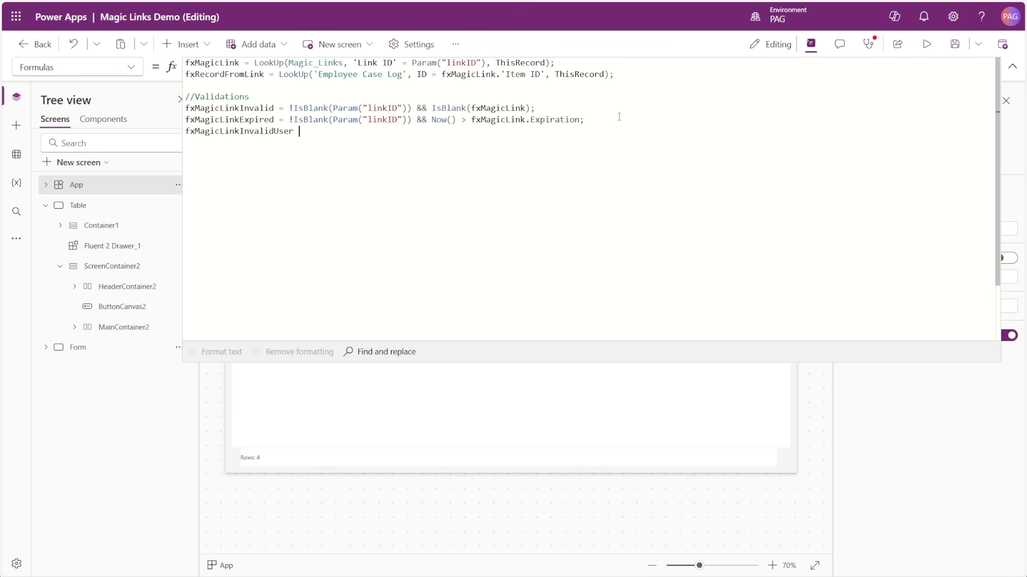
pyautogui.write('= !IsBlank(Param("linkID"))')
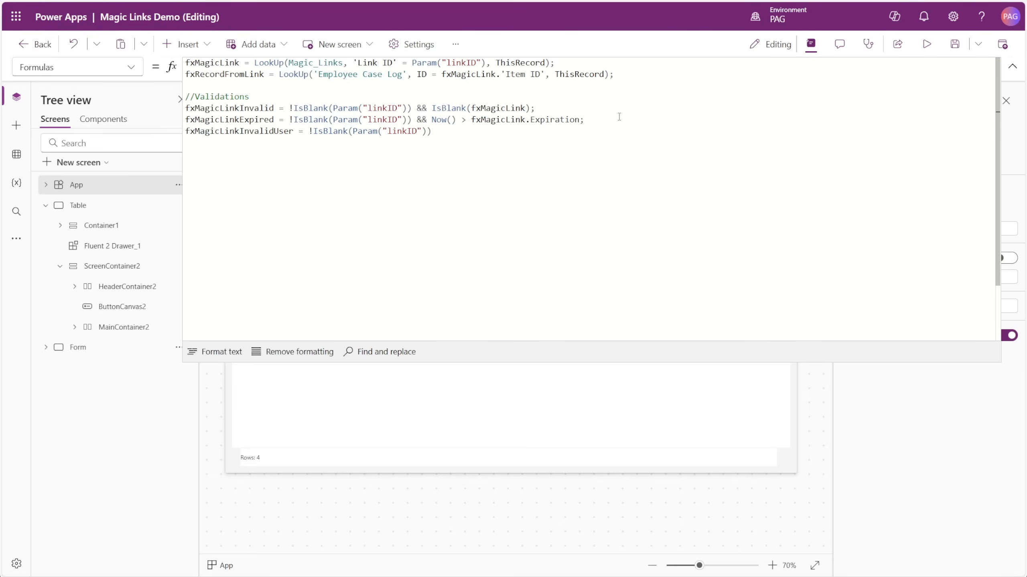
pyautogui.write(' && !')
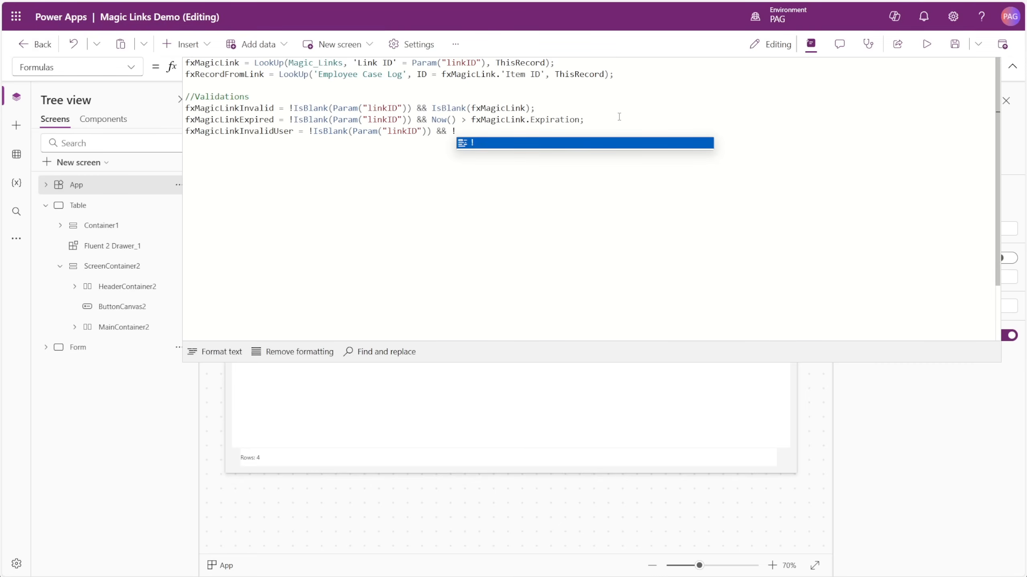
pyautogui.write('(User().Email in fx')
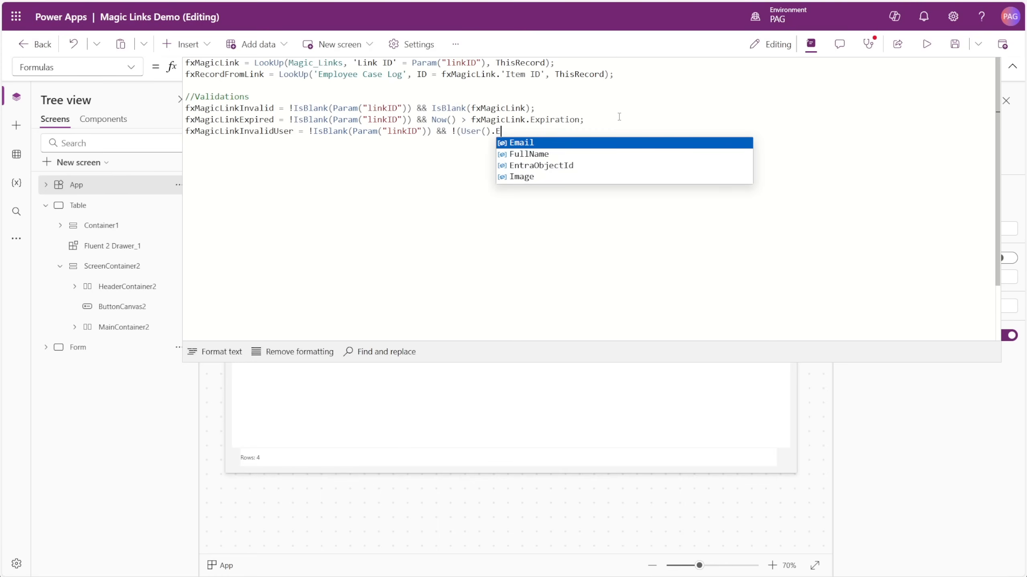
pyautogui.write('Mag')
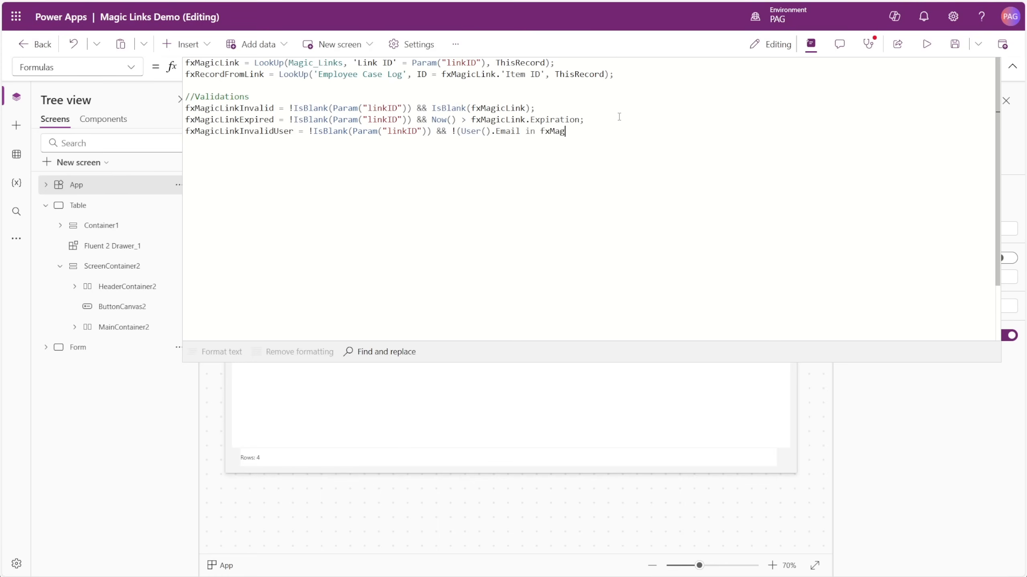
pyautogui.write('icLink.User')
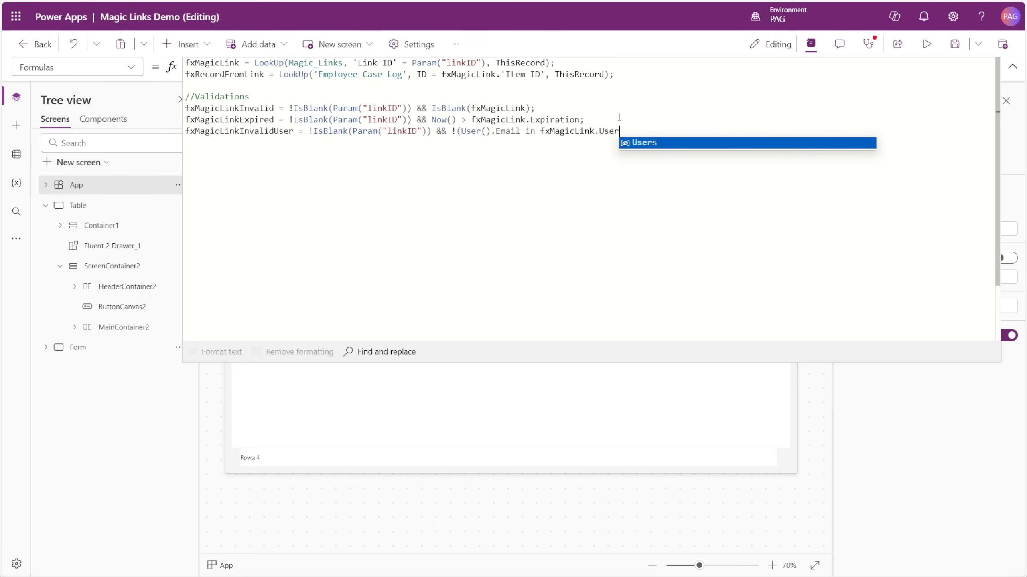
pyautogui.write('s.Email);')
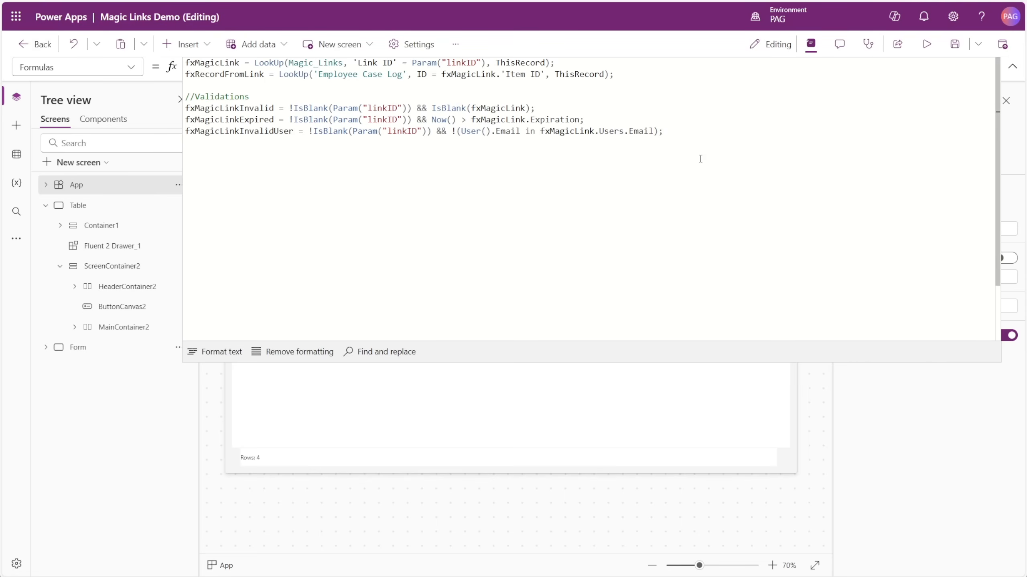
pyautogui.moveTo(665, 132); pyautogui.dragTo(185, 109)
pyautogui.click(608, 175)
# In OnStart, set varSelectedRecord to fxRecordFromLink when the link is not invalid, expired or unauthorized
pyautogui.click(127, 66)
pyautogui.click(48, 253)
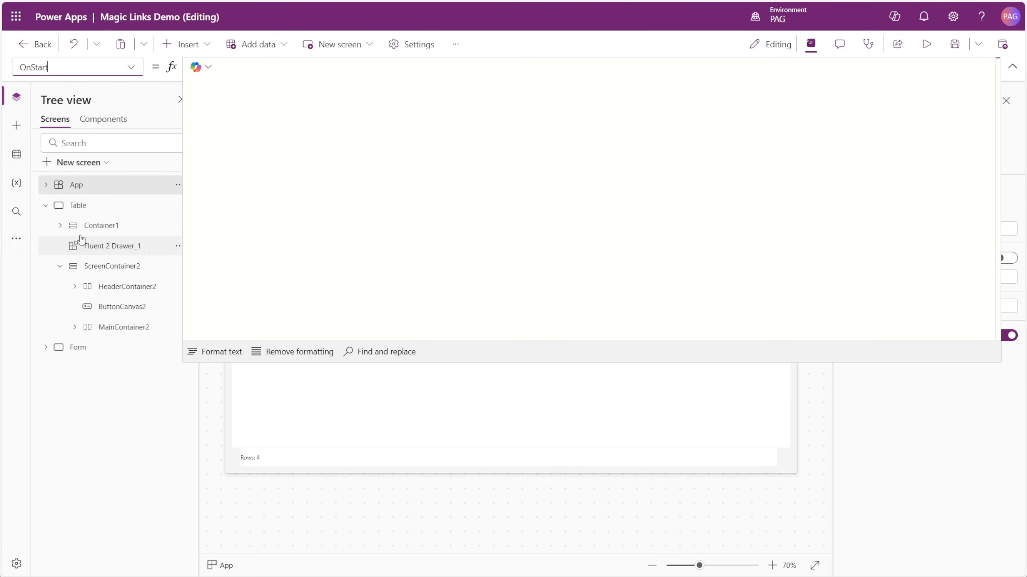
pyautogui.click(266, 172)
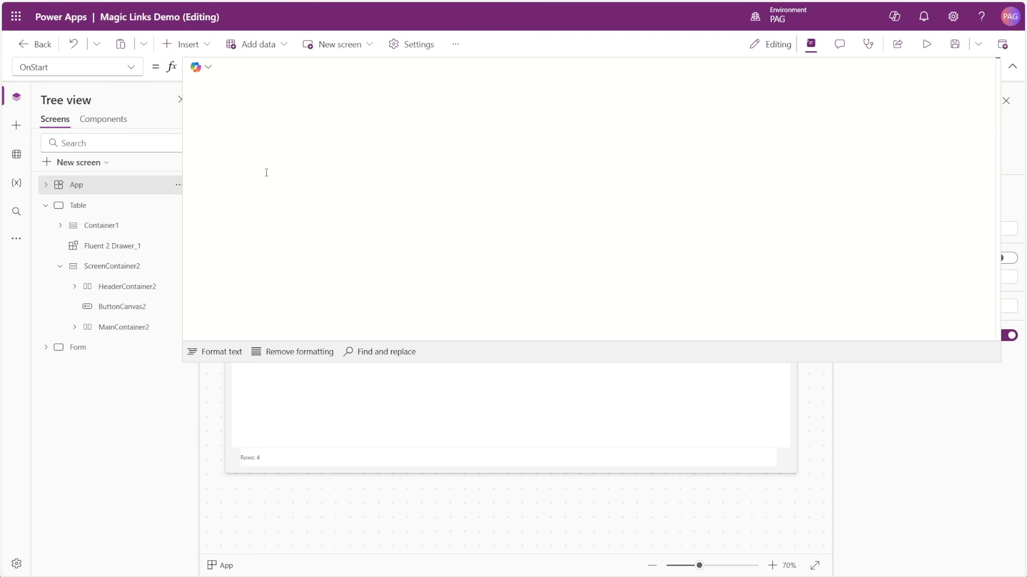
pyautogui.write('If(     !fxMagicLinkInvalid &&')
pyautogui.press('Return')
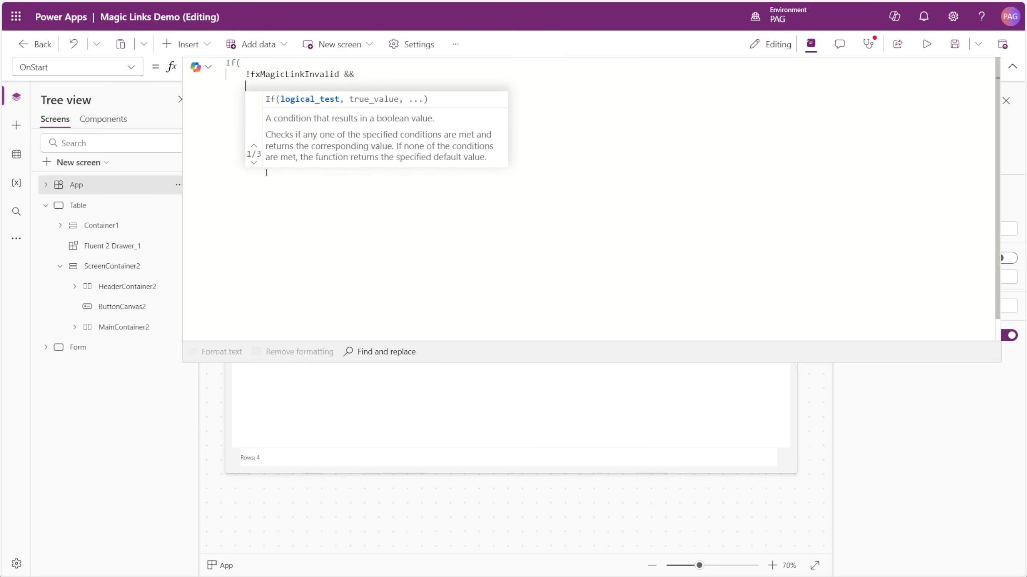
pyautogui.write('!fxMagicLinkExpired &&')
pyautogui.press('Return')
pyautogui.write('!f')
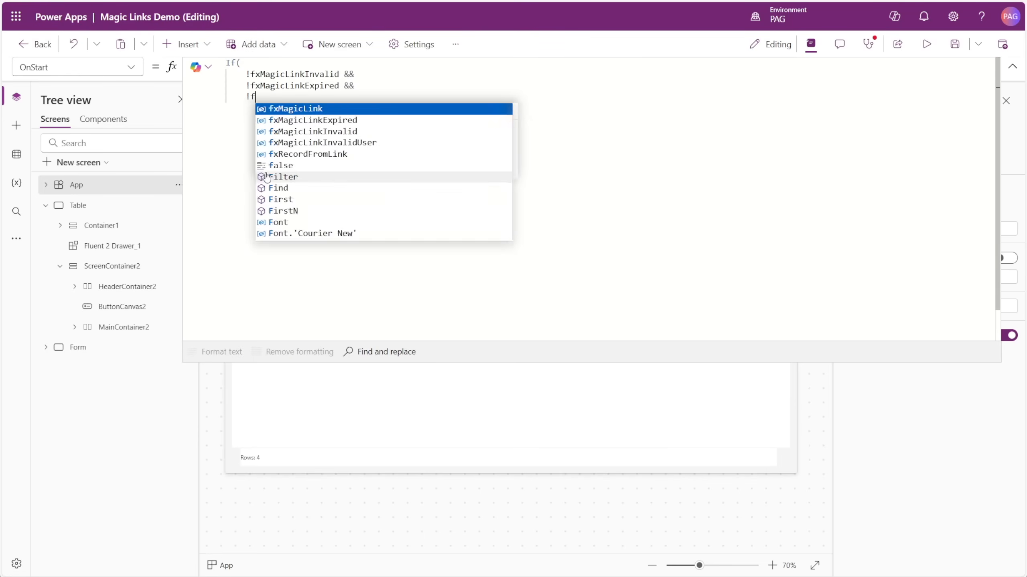
pyautogui.write('xMagicLinkInvalidUser,')
pyautogui.press('Return')
pyautogui.write('Set(varSel')
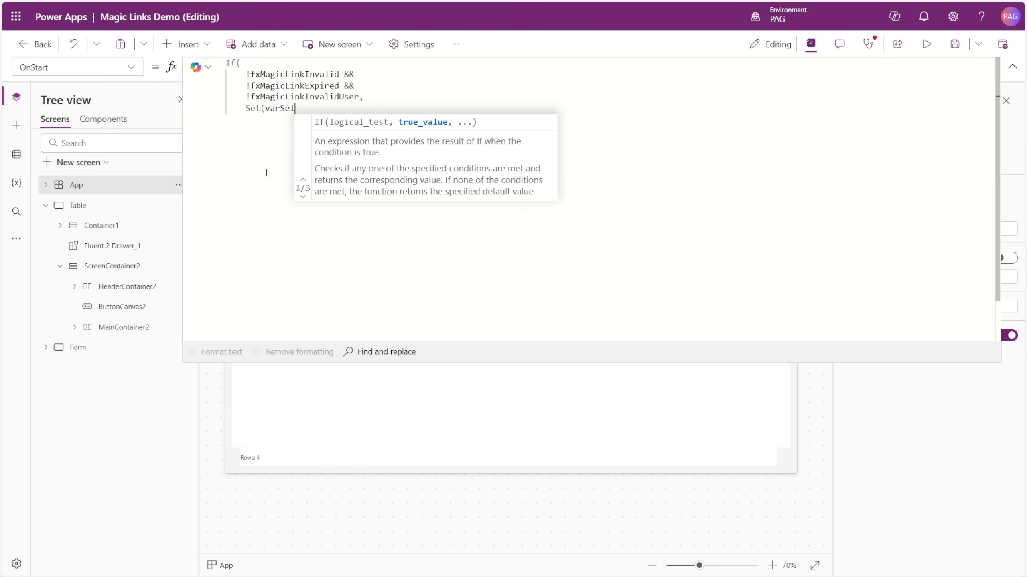
pyautogui.write('ectedRecord, fx')
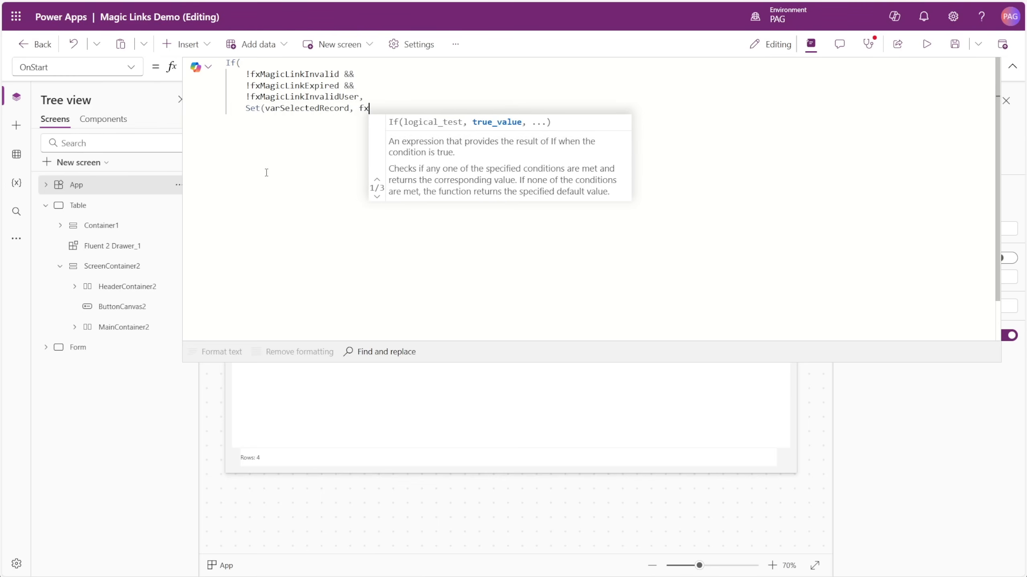
pyautogui.write('RecordFromLink)')
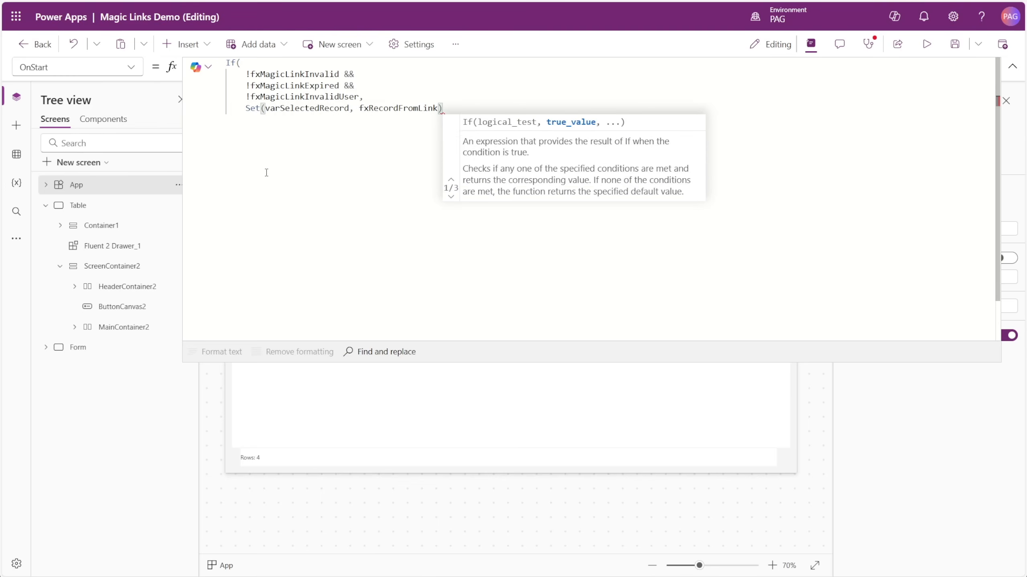
pyautogui.press('Return')
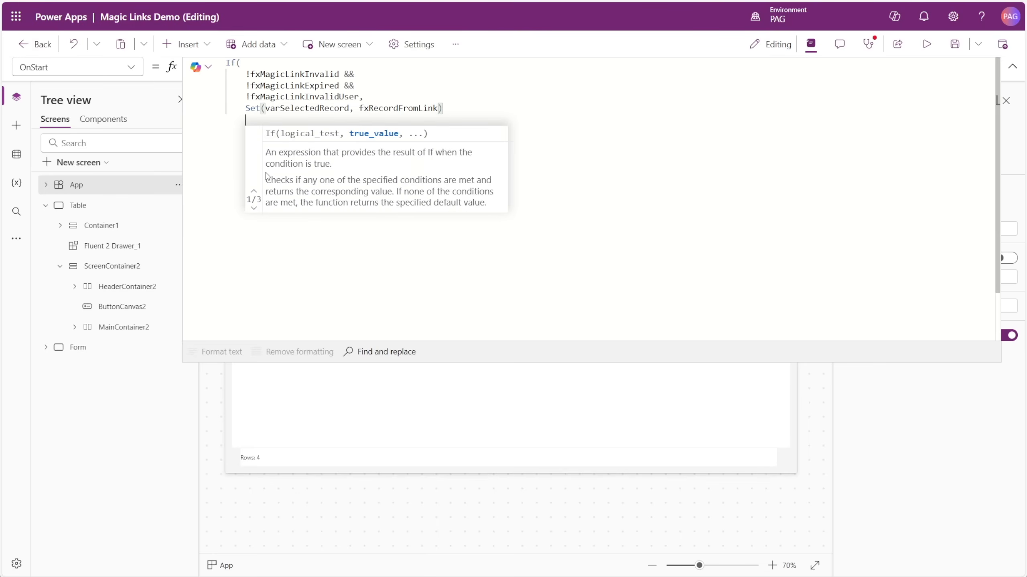
pyautogui.write(')')
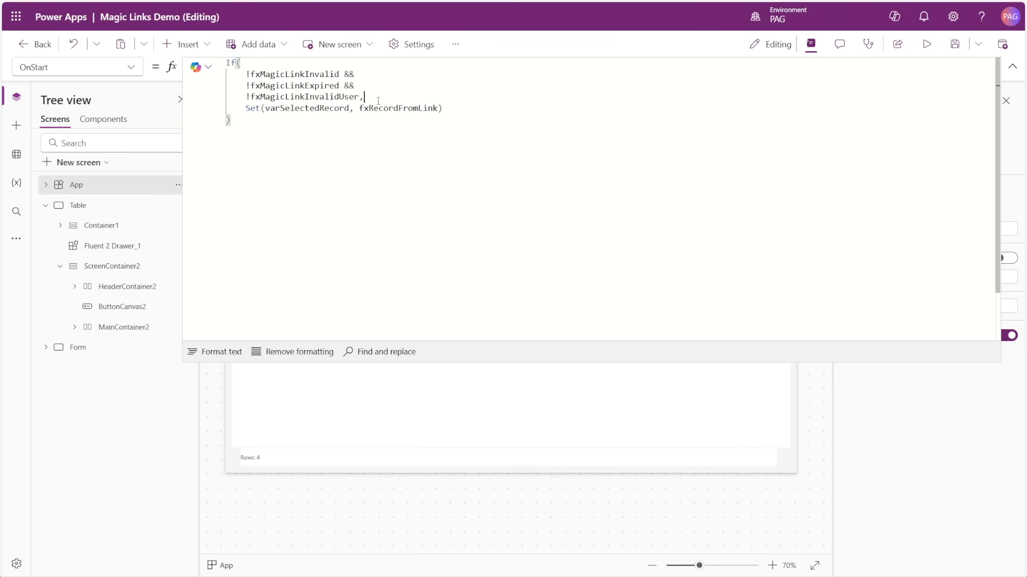
pyautogui.moveTo(366, 97); pyautogui.dragTo(241, 73)
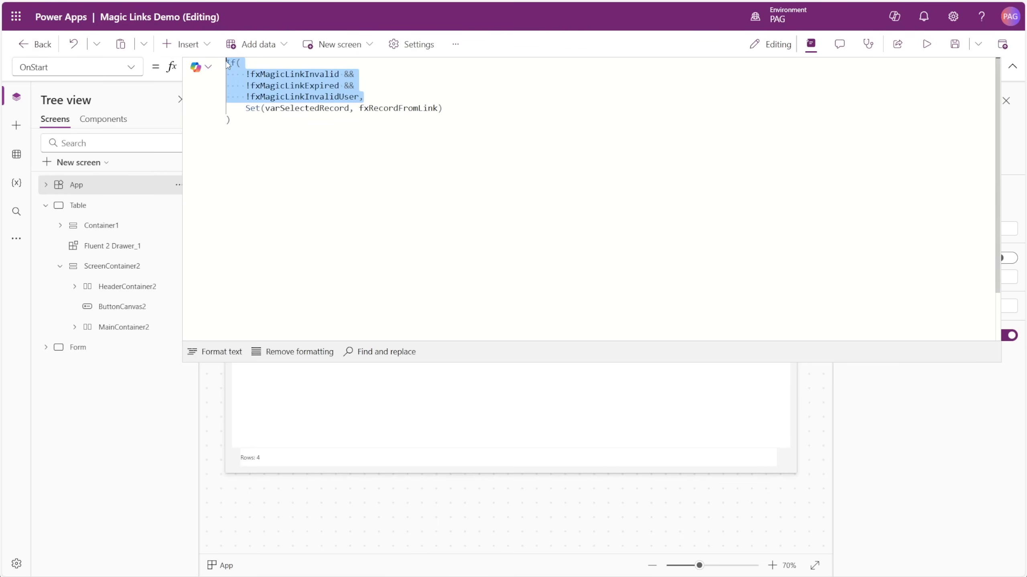
pyautogui.click(131, 68)
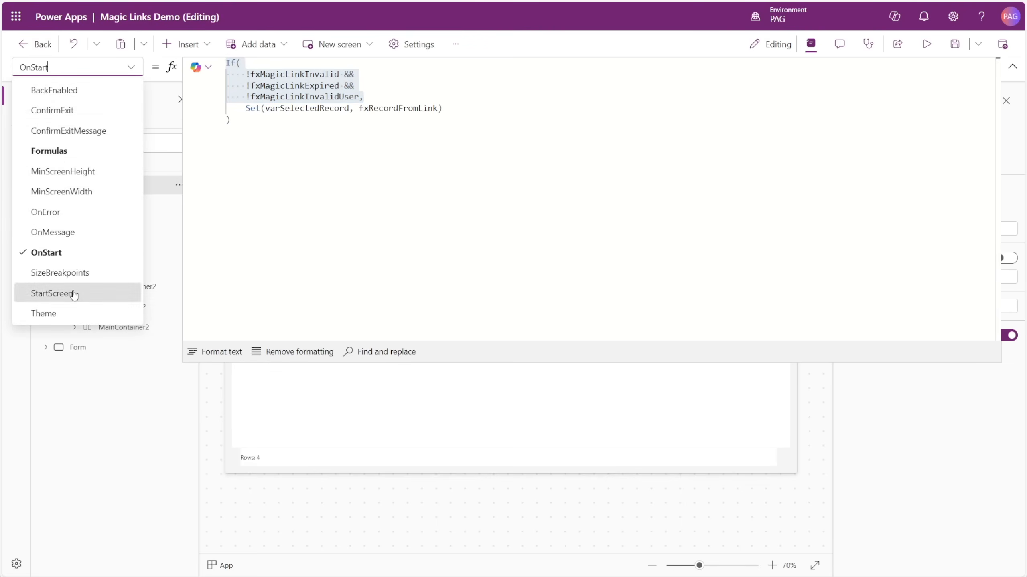
# Make StartScreen return 'Form Screen' when all three link validations pass, otherwise the Table Screen
pyautogui.click(51, 293)
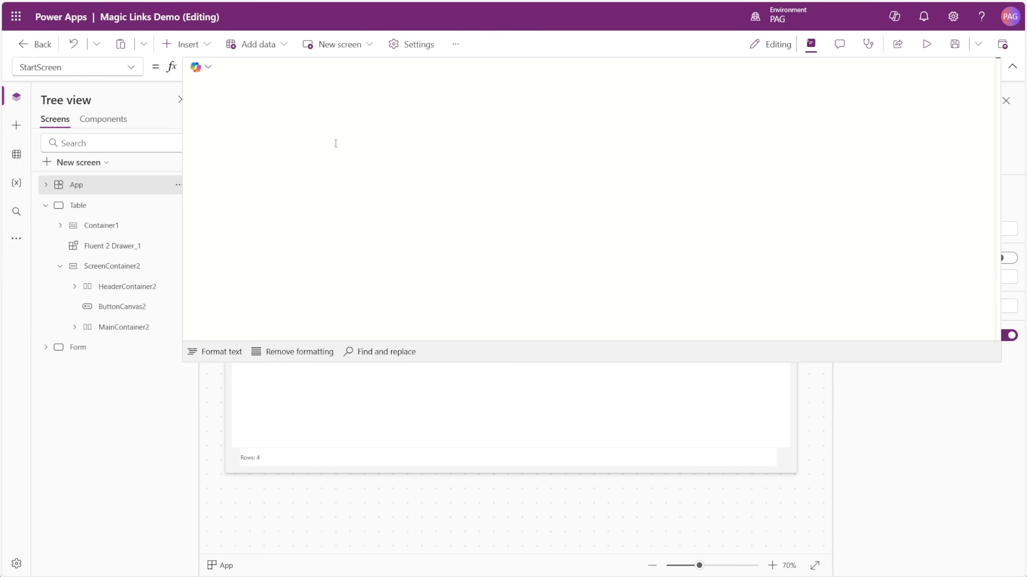
pyautogui.hotkey('ctrl', 'v')
pyautogui.write('Is')
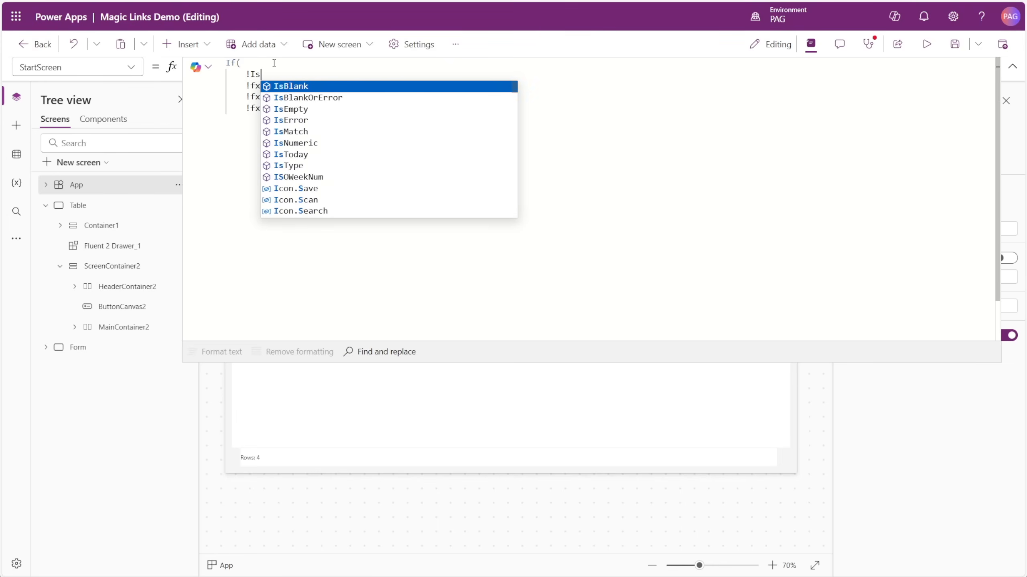
pyautogui.write('Blank(Param(')
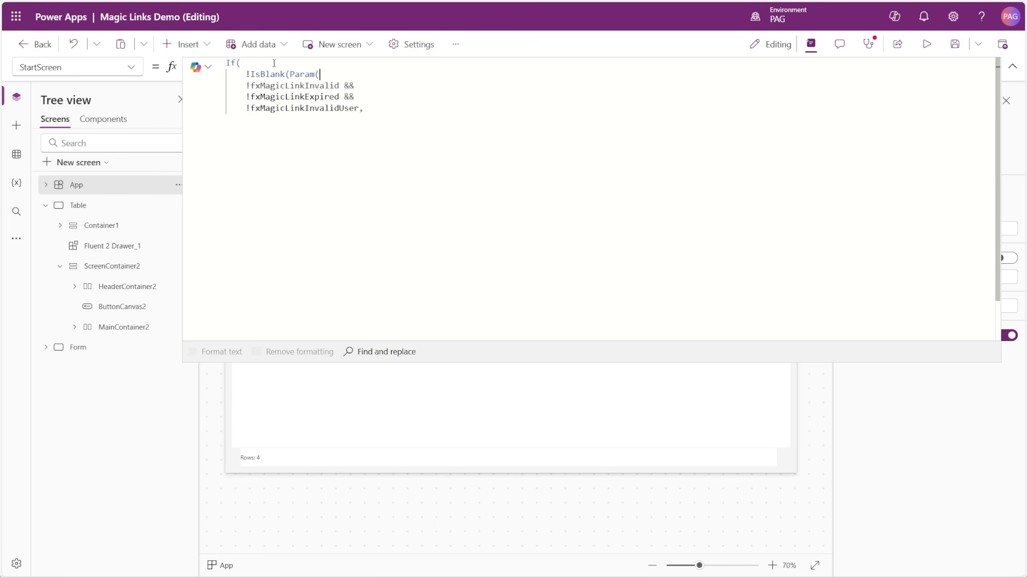
pyautogui.write('"linkID"))')
pyautogui.write(',')
pyautogui.press('BackSpace')
pyautogui.write('&&')
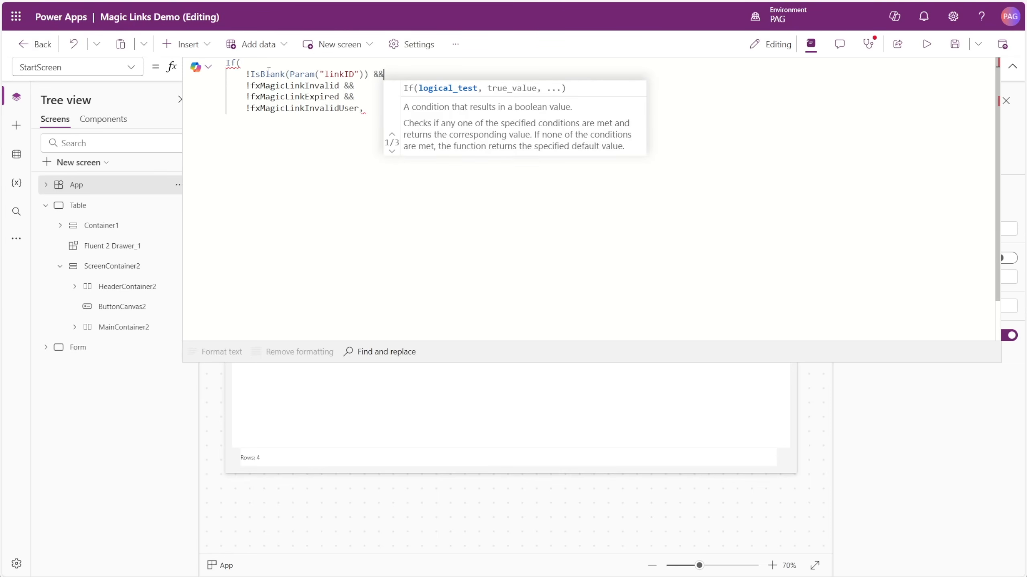
pyautogui.click(370, 109)
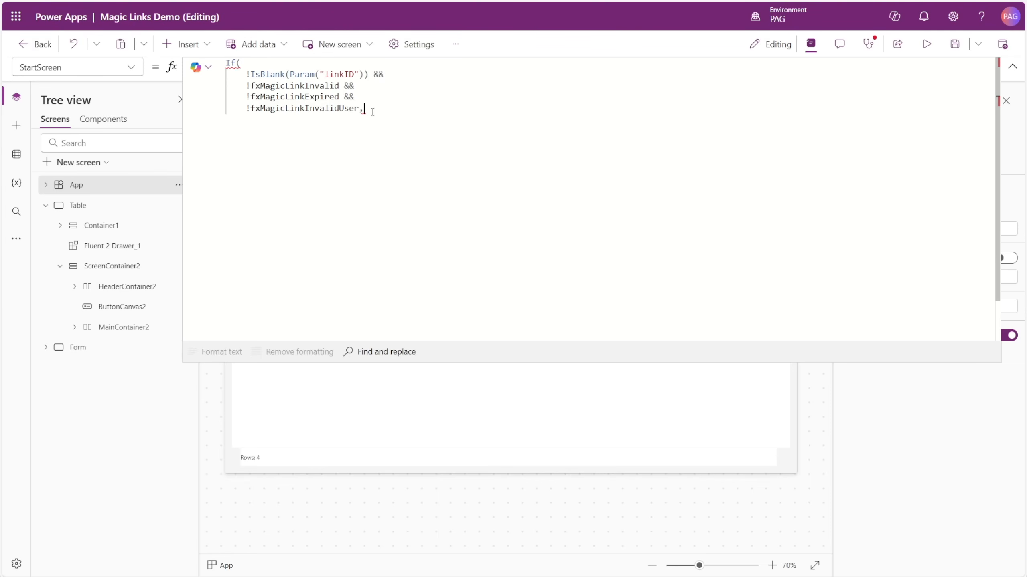
pyautogui.press('Return')
pyautogui.write("'Form Sc")
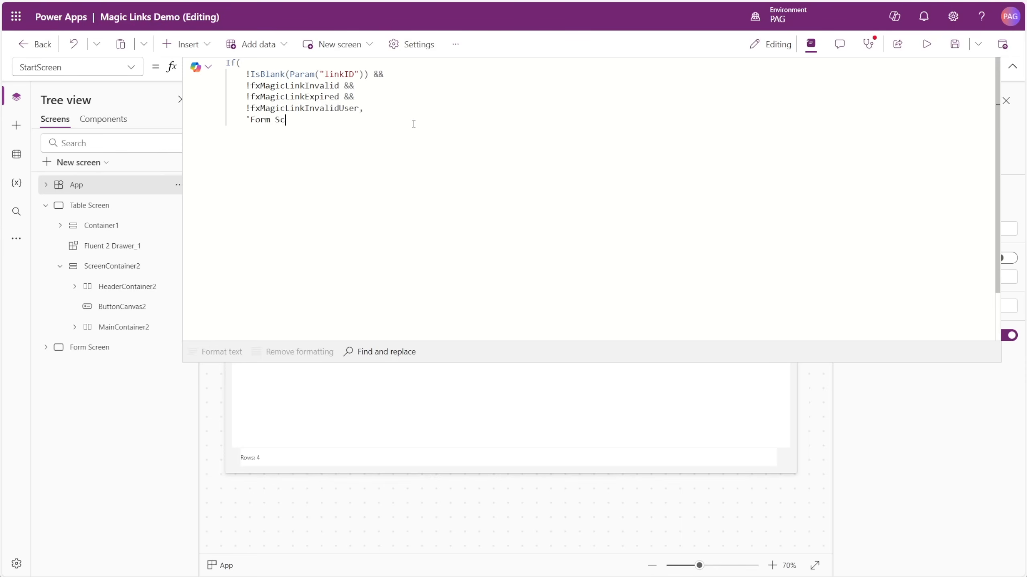
pyautogui.write("reen',")
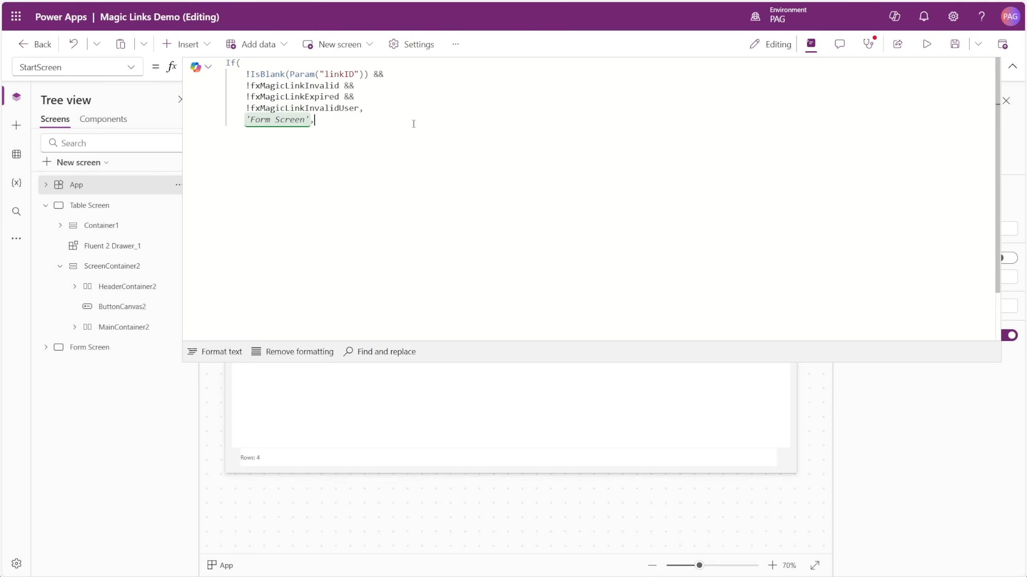
pyautogui.press('Return')
pyautogui.write("'")
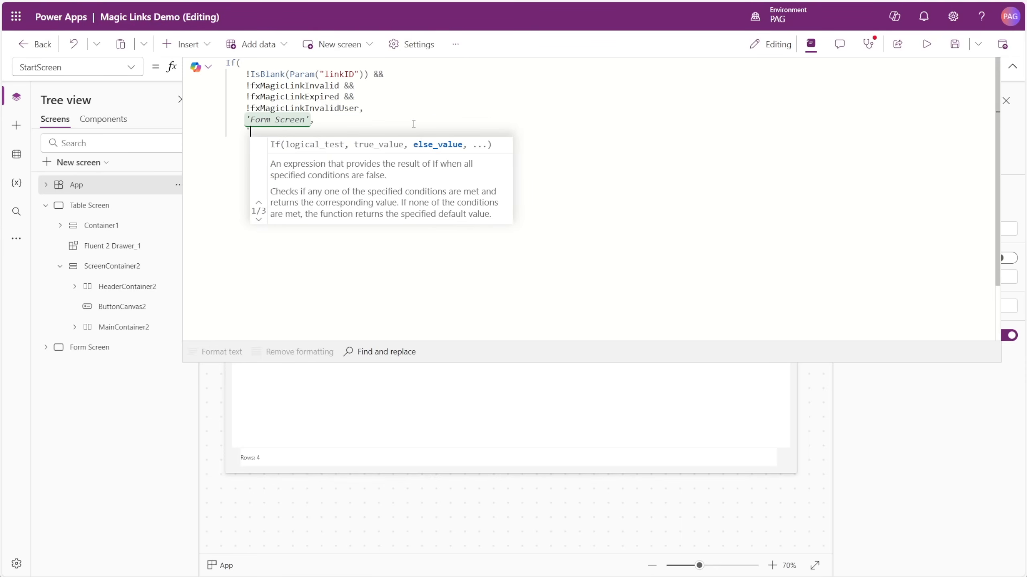
pyautogui.write("Table Screen'")
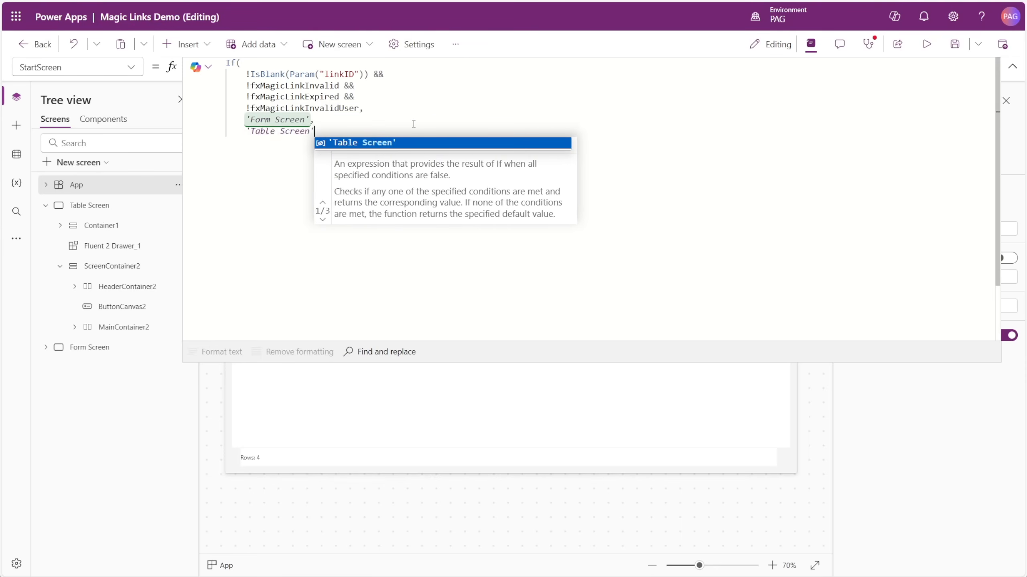
pyautogui.write(')')
pyautogui.press('Left')
pyautogui.press('Return')
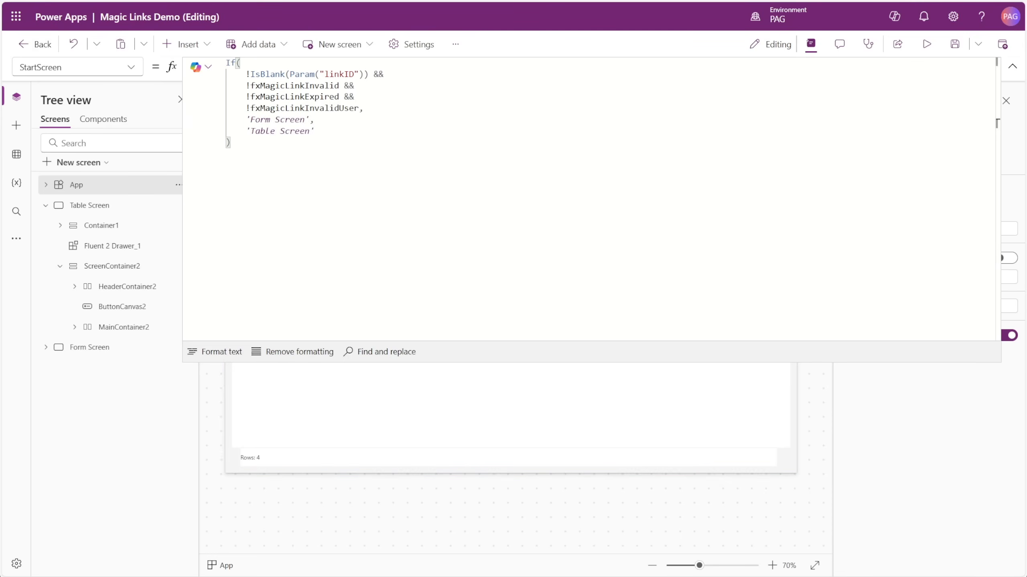
# Save the app and publish this version
pyautogui.hotkey('ctrl', 's')
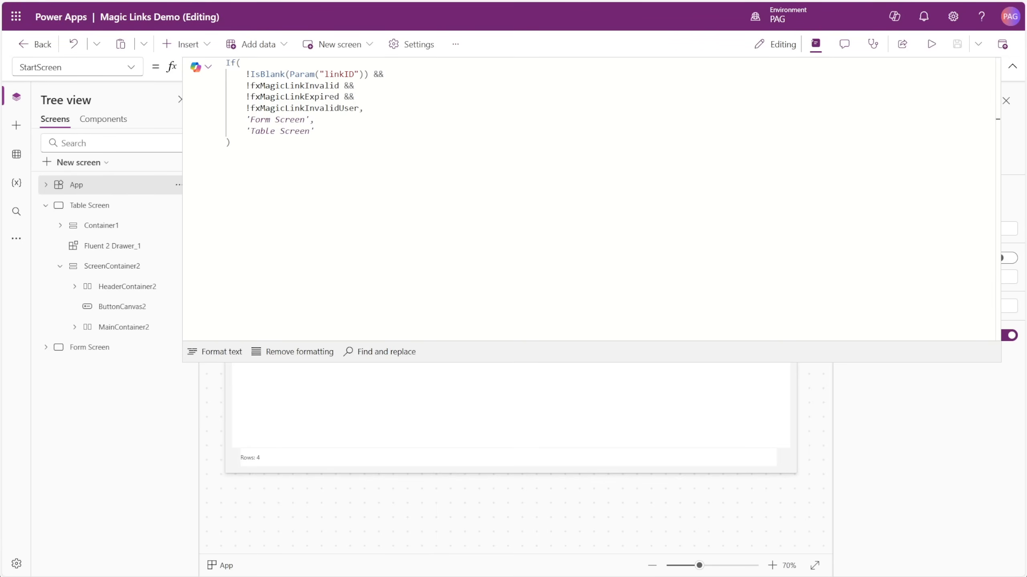
pyautogui.click(1002, 45)
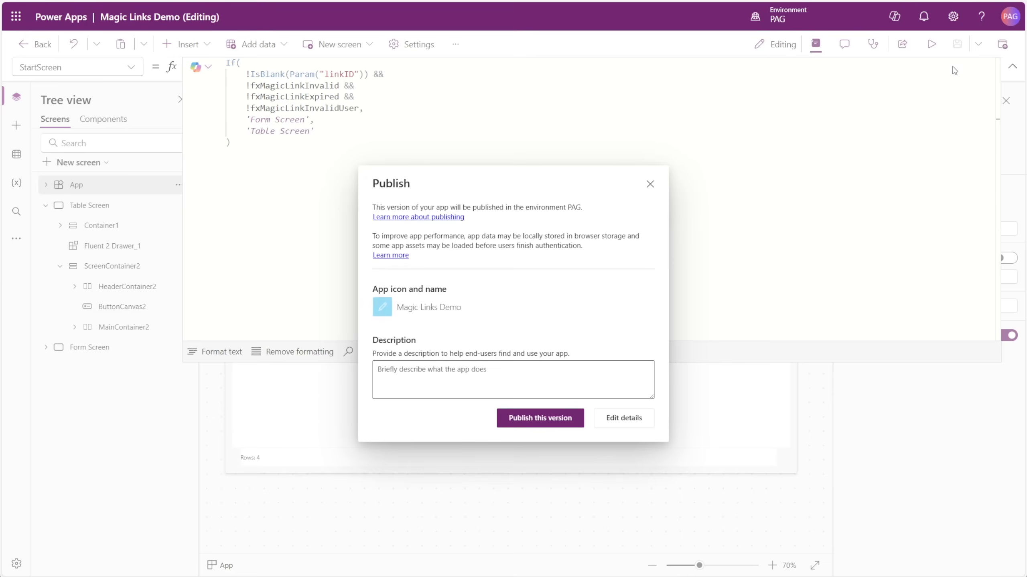
pyautogui.click(540, 418)
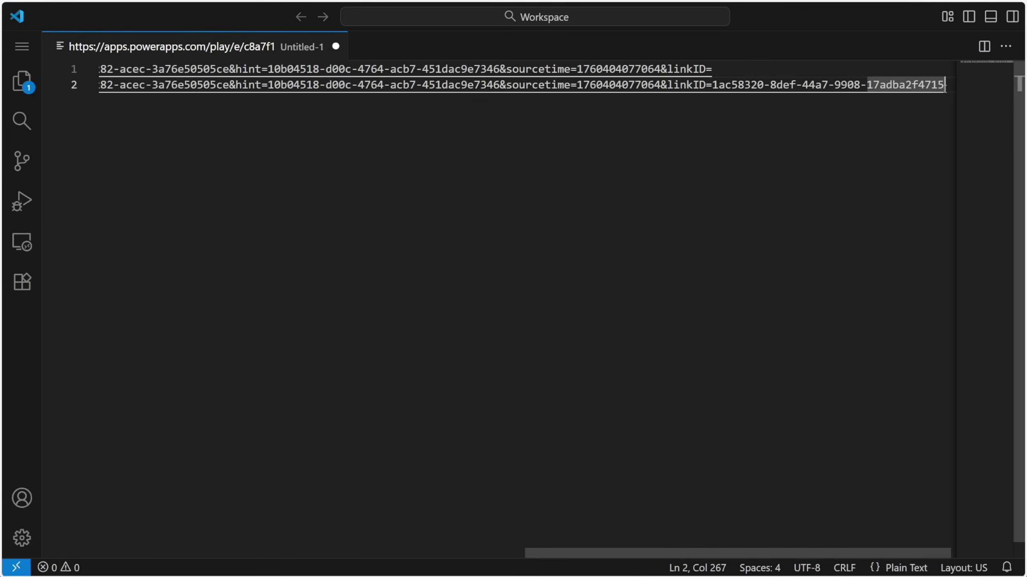
pyautogui.moveTo(943, 85); pyautogui.dragTo(786, 85)
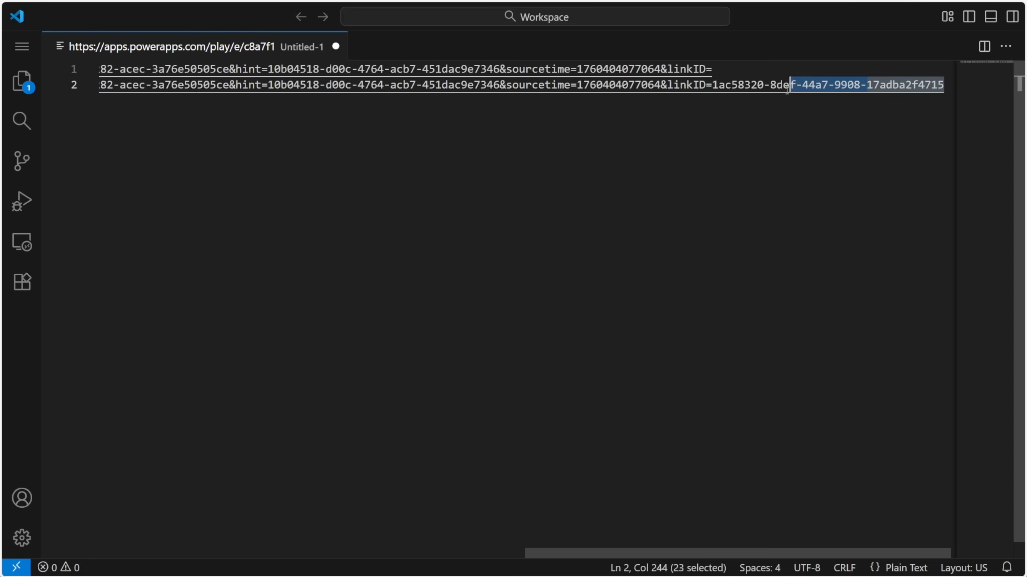
# Copy the magic link from line 2 in VS Code
pyautogui.click(159, 98)
pyautogui.tripleClick(159, 85)
pyautogui.rightClick(120, 89)
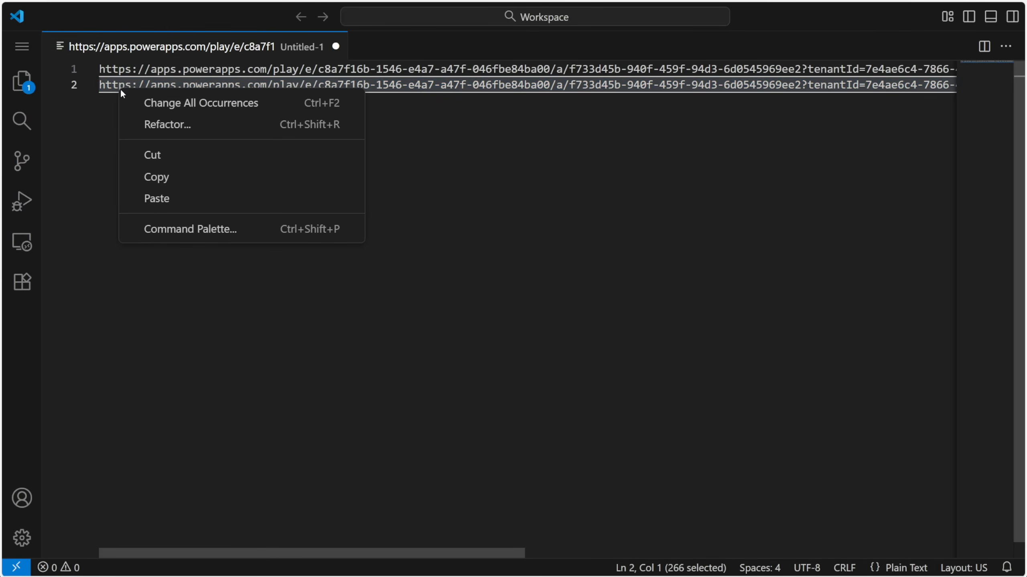
pyautogui.click(162, 177)
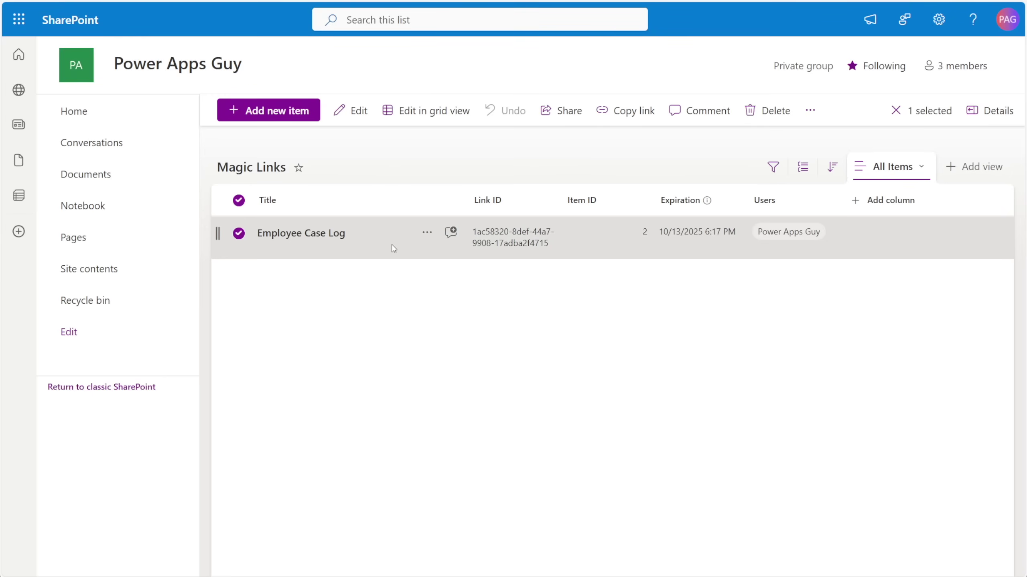
# Open the Employee Case Log link record in the SharePoint Magic Links list
pyautogui.click(392, 248)
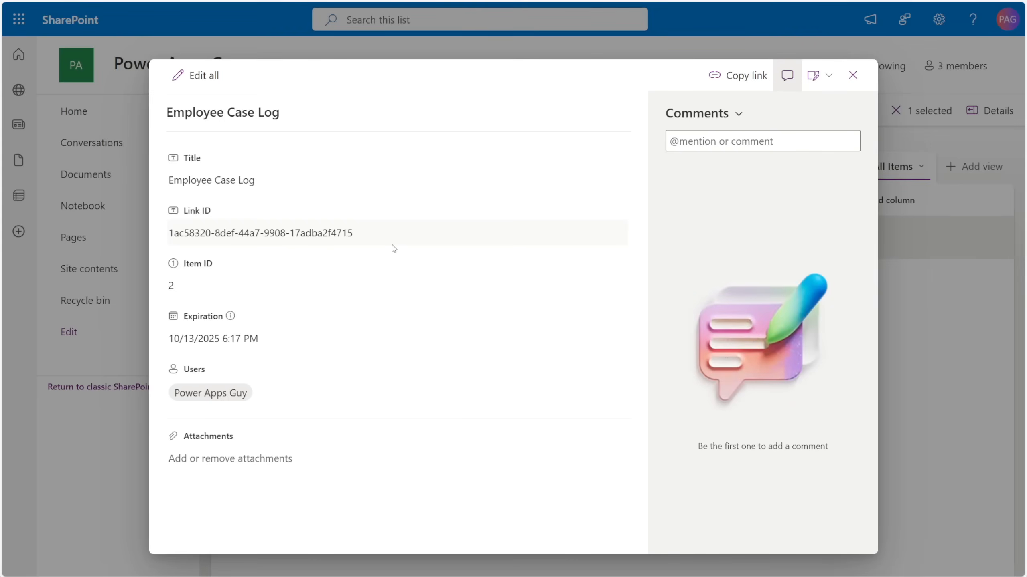
# Change the link's Expiration to 10/13/2025 07:00 PM and close the item details
pyautogui.click(271, 329)
pyautogui.click(183, 271)
pyautogui.write('7:00 AM')
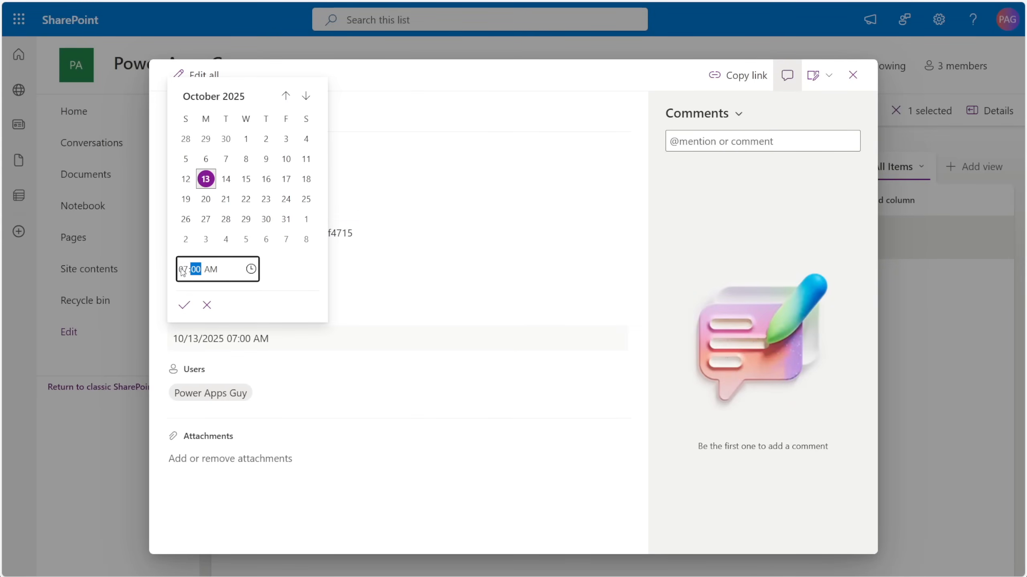
pyautogui.click(210, 272)
pyautogui.write('p')
pyautogui.click(184, 306)
pyautogui.click(852, 74)
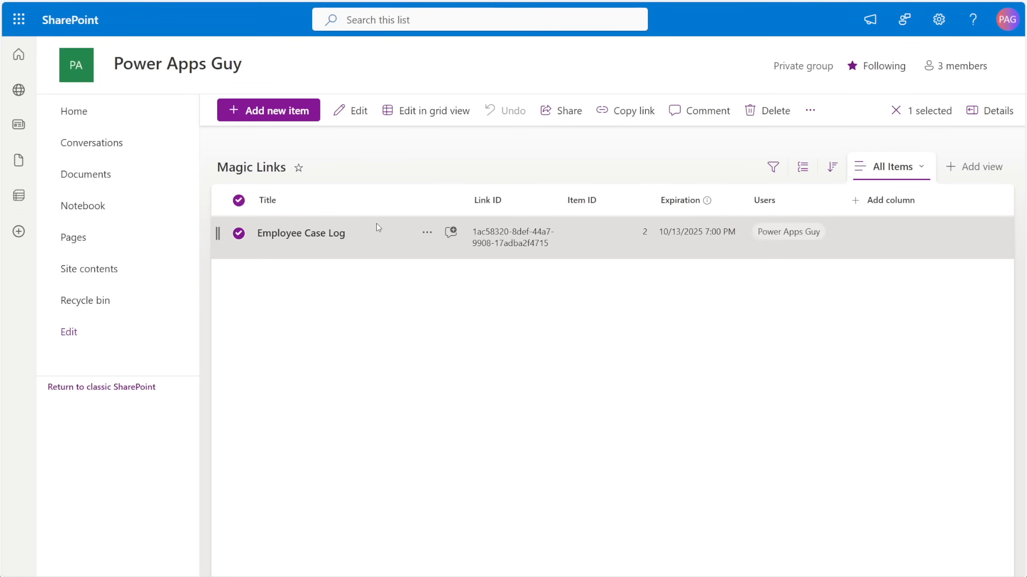
# Remove the allowed user from the link record's Users field
pyautogui.click(376, 236)
pyautogui.click(241, 392)
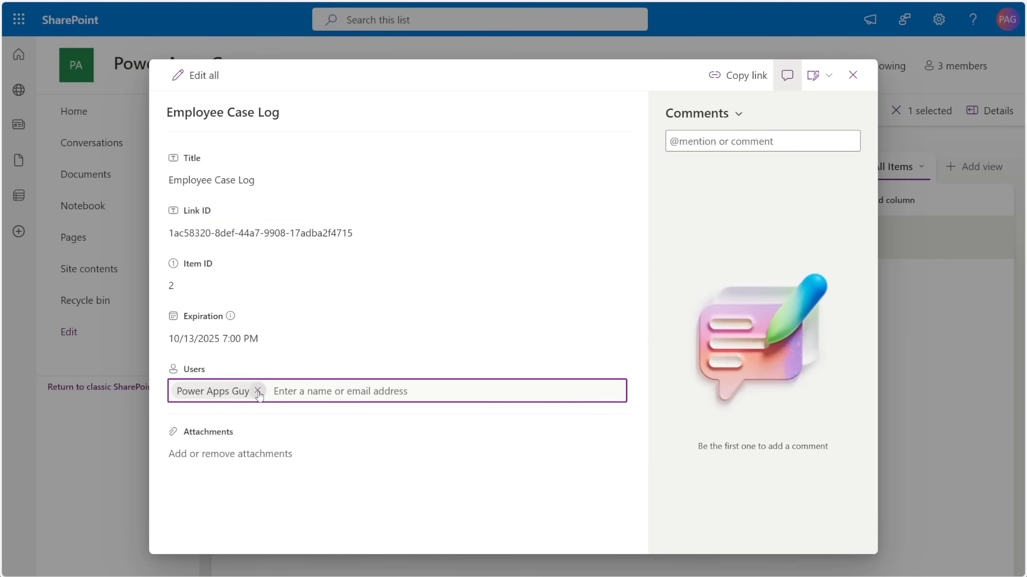
pyautogui.click(257, 391)
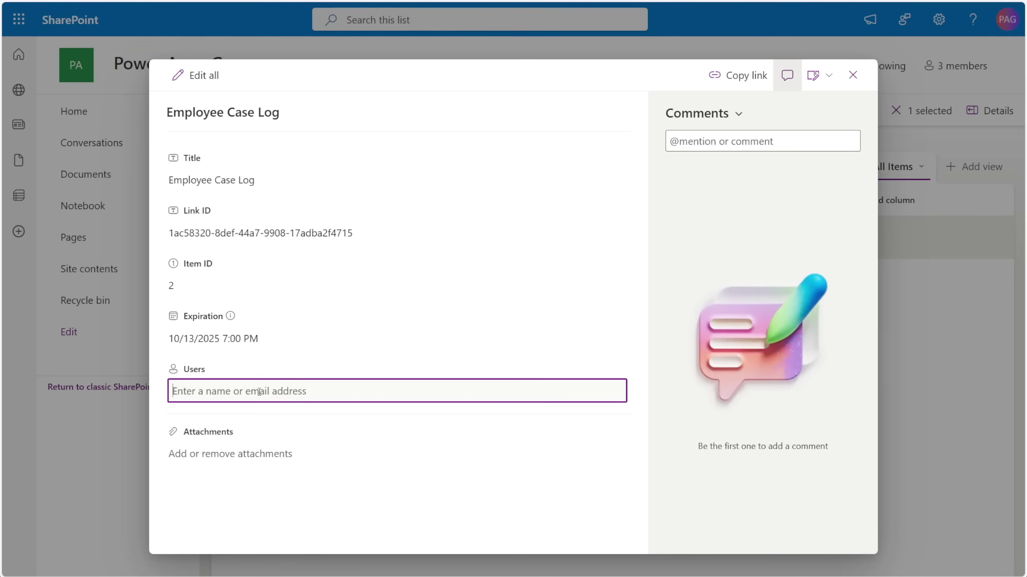
pyautogui.write('powera')
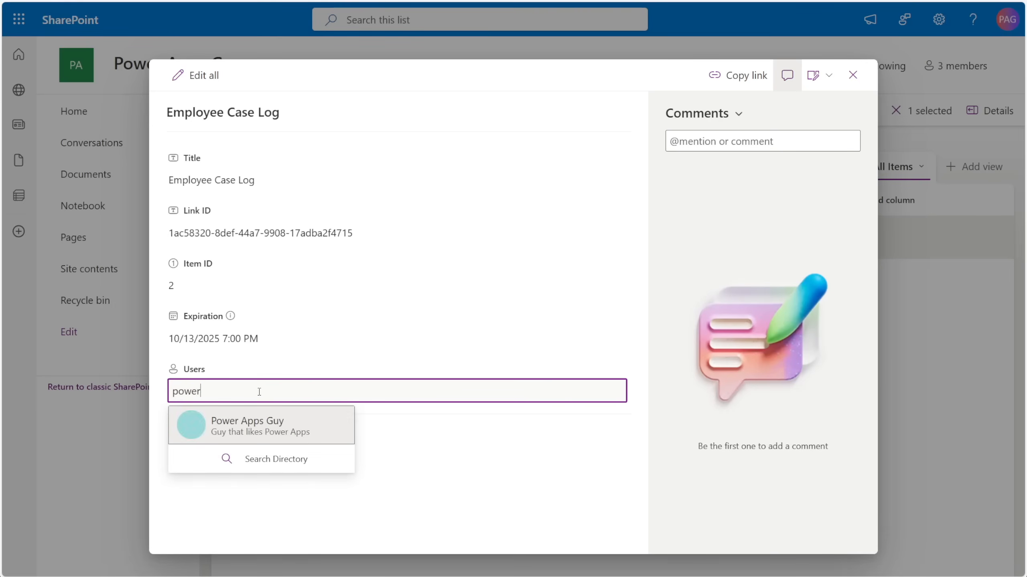
# Add the same demo user back to the Users field and commit it
pyautogui.click(258, 424)
pyautogui.press('Return')
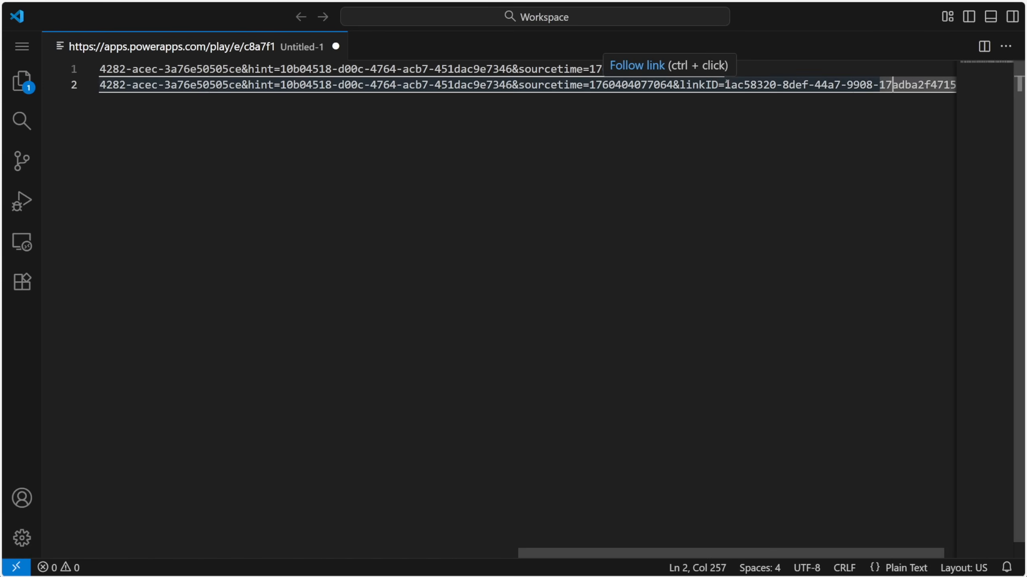
# Alter a few characters of the linkID in the magic link and copy the tampered link
pyautogui.click(789, 85)
pyautogui.press('BackSpace')
pyautogui.write('4')
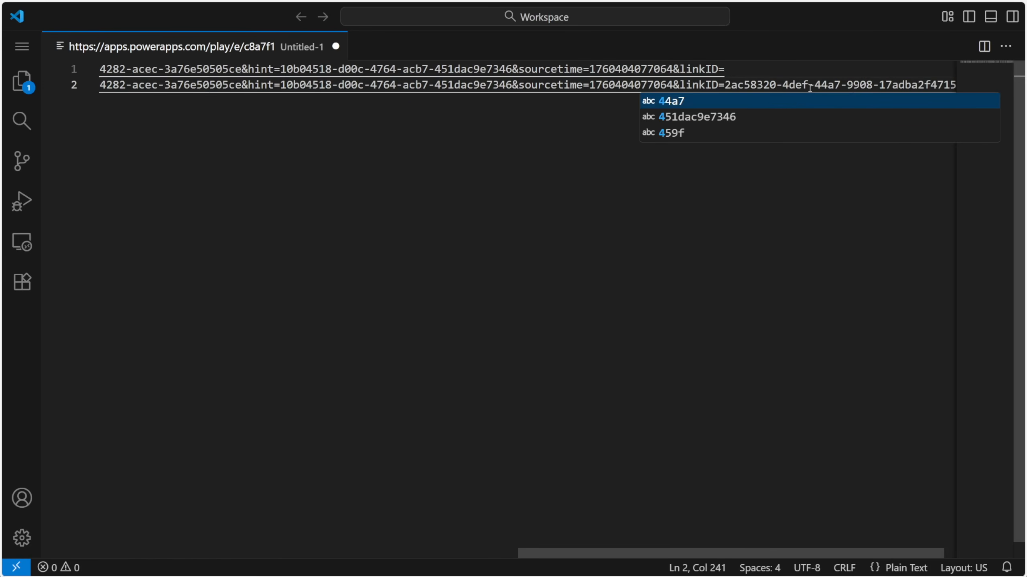
pyautogui.click(834, 85)
pyautogui.moveTo(835, 85); pyautogui.dragTo(828, 86)
pyautogui.write('5')
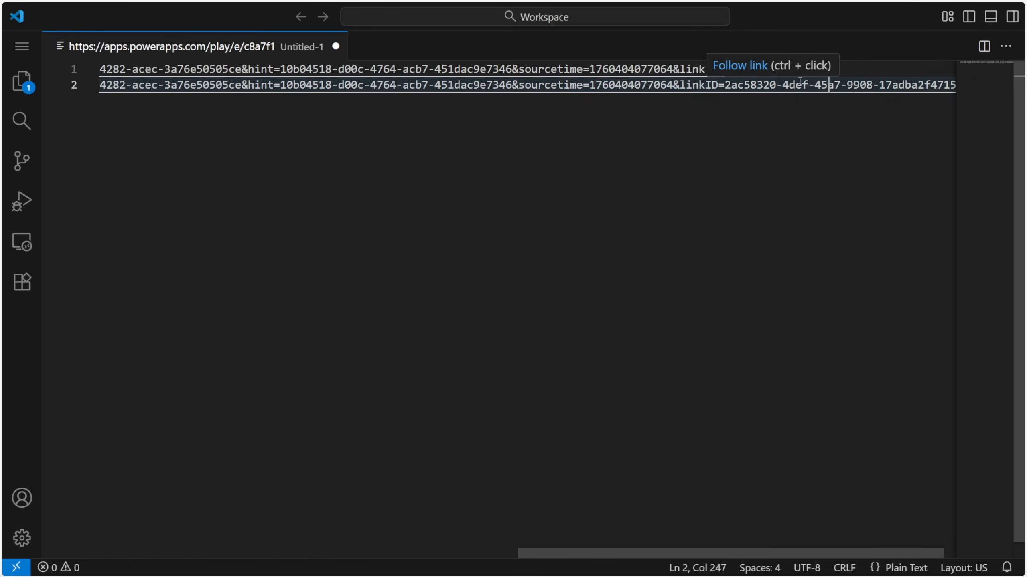
pyautogui.press('Home')
pyautogui.hotkey('shift', 'End')
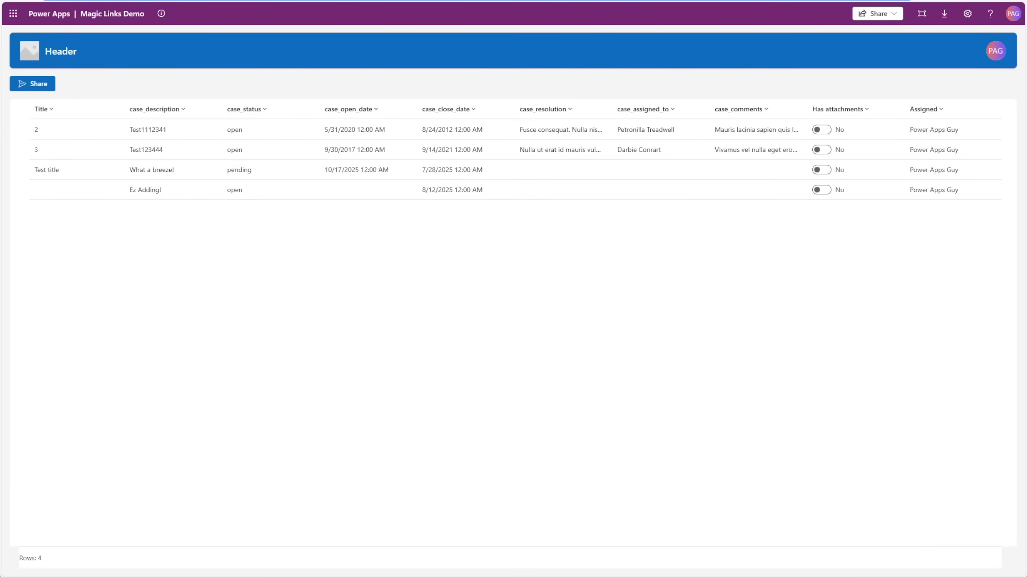
# Load the app in the browser from the tampered link
pyautogui.hotkey('ctrl', 'l')
pyautogui.hotkey('ctrl', 'v')
pyautogui.press('Return')
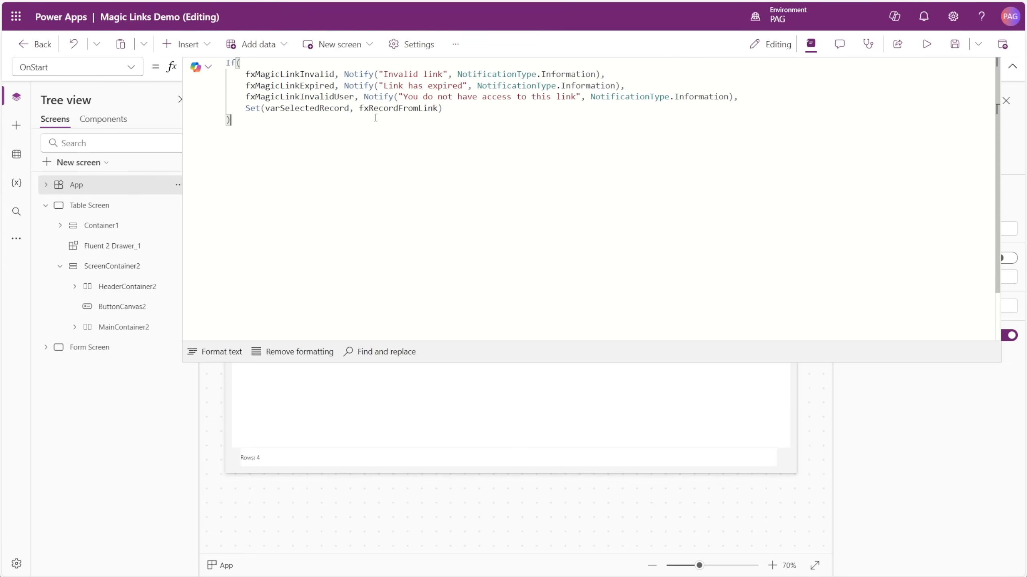
# Save OnStart with Notify messages for invalid, expired and unauthorized links and see 'Link has expired' on relaunch
pyautogui.hotkey('ctrl', 's')
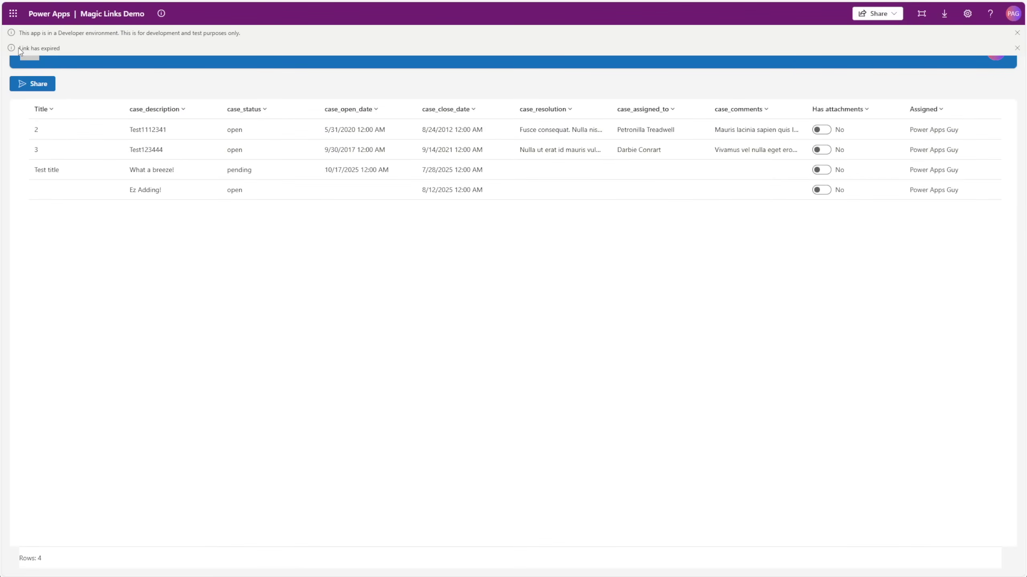
pyautogui.moveTo(19, 50); pyautogui.dragTo(66, 50)
pyautogui.click(51, 51)
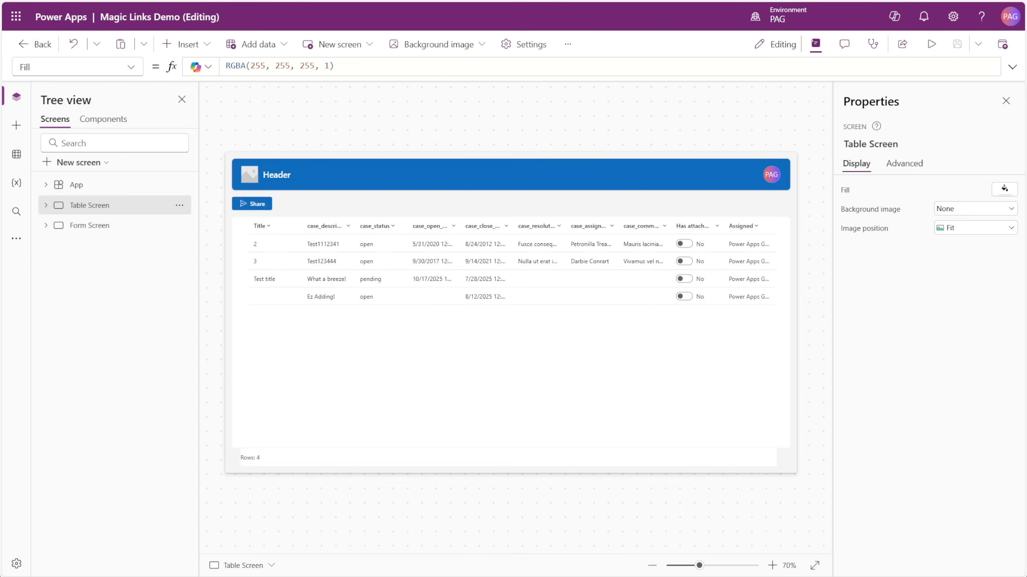
# Review the cases table's Items Filter limiting records to the current user
pyautogui.click(477, 269)
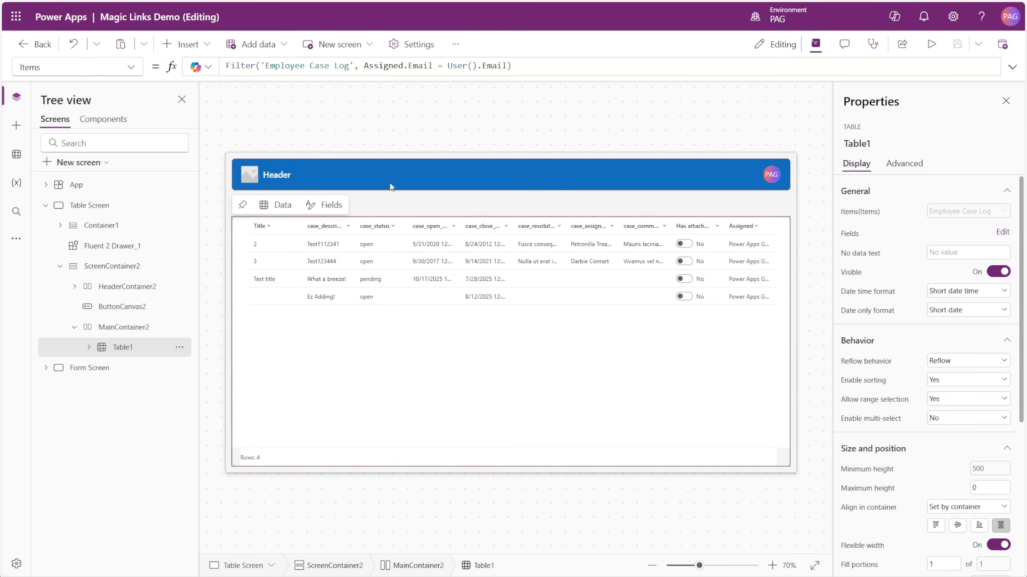
pyautogui.moveTo(514, 66); pyautogui.dragTo(221, 68)
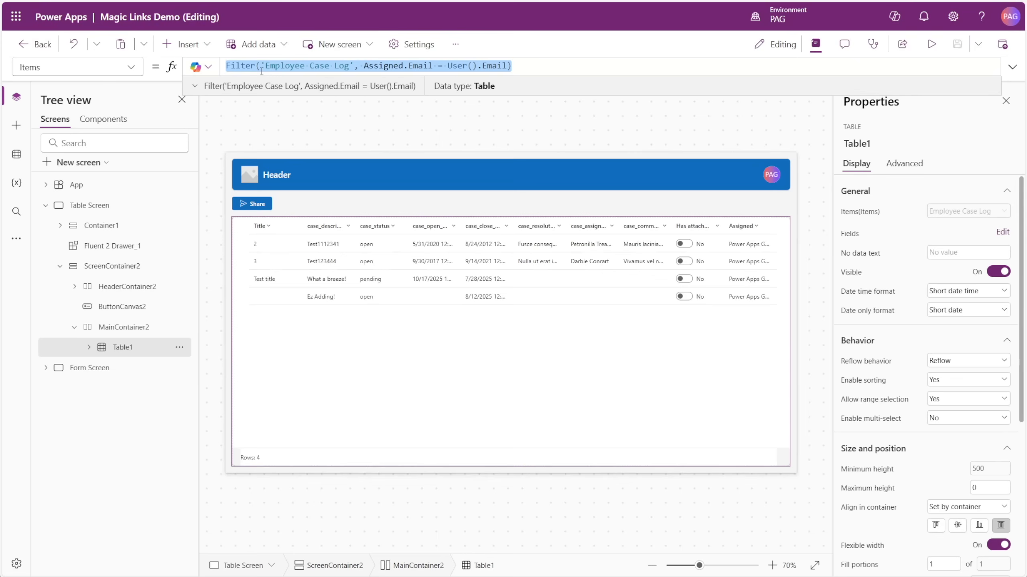
# Show Form1's Item property on the Form Screen, which reads varSelectedRecord
pyautogui.click(89, 367)
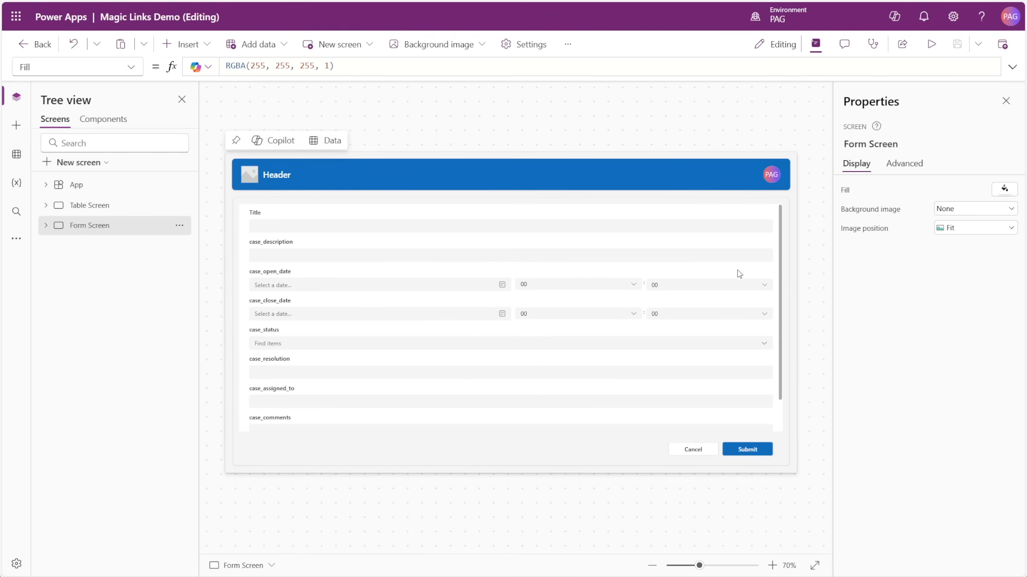
pyautogui.click(778, 272)
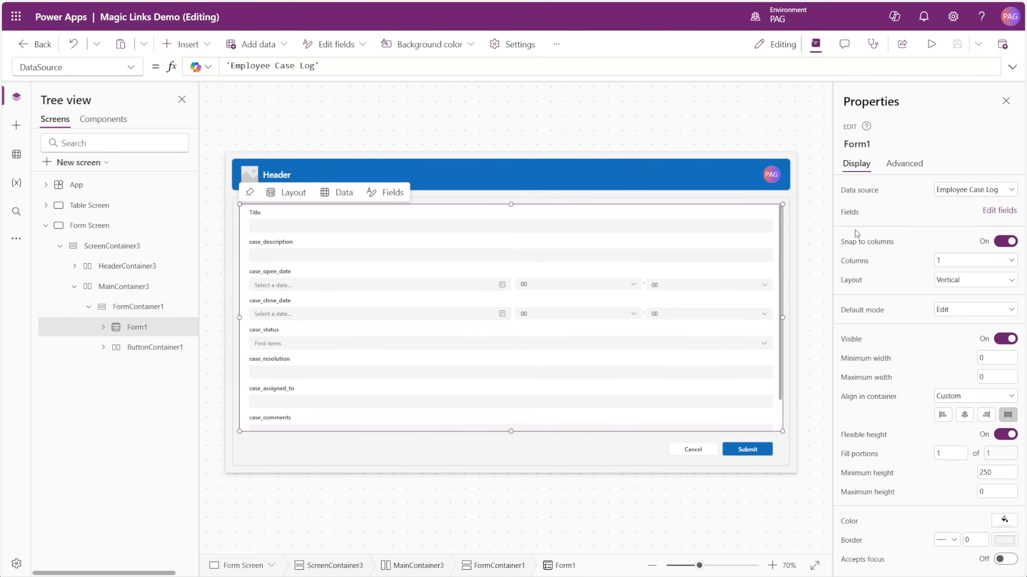
pyautogui.click(904, 163)
pyautogui.scroll(-3, 890, 325)
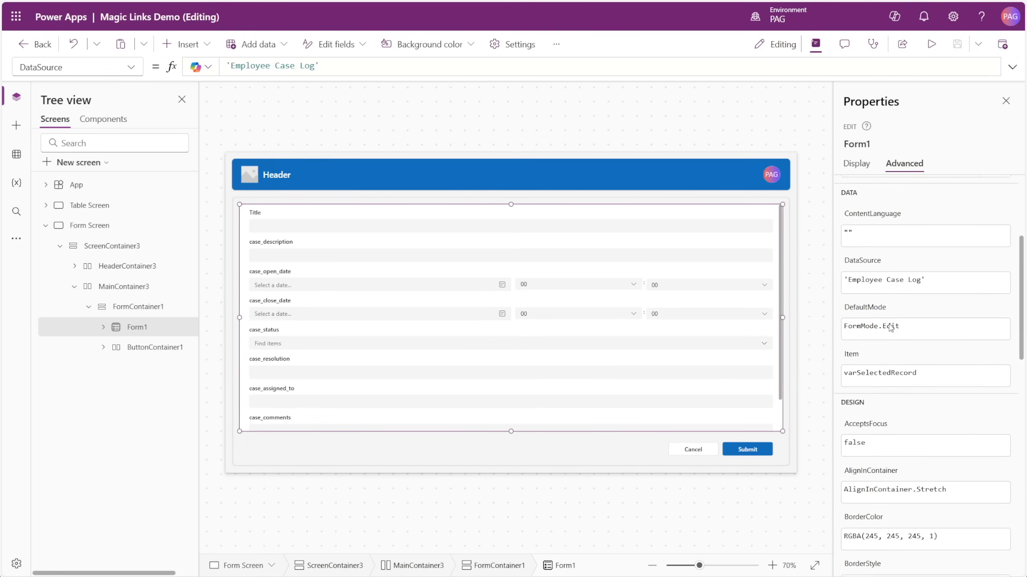
pyautogui.click(852, 354)
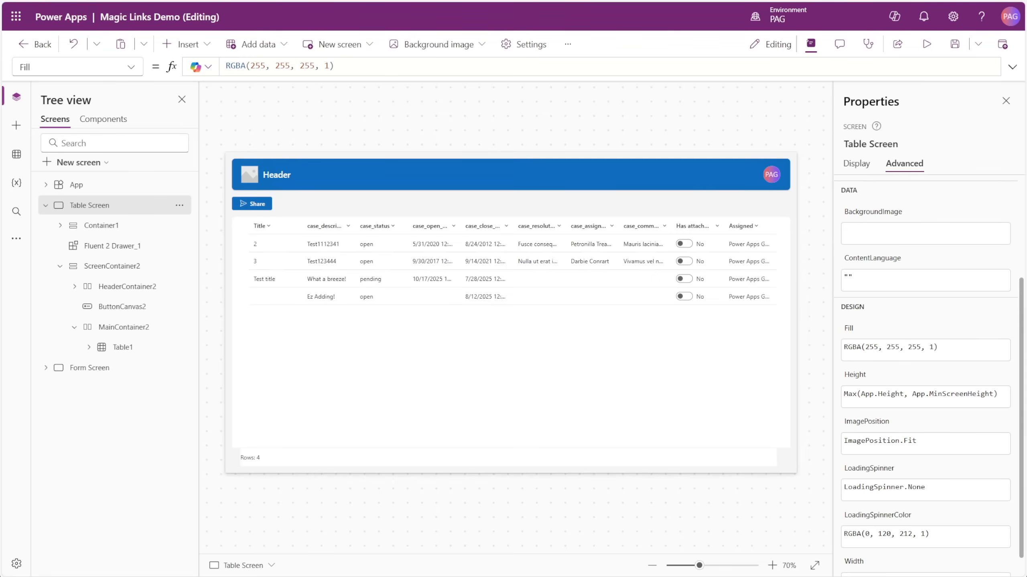
pyautogui.click(252, 204)
pyautogui.click(1011, 66)
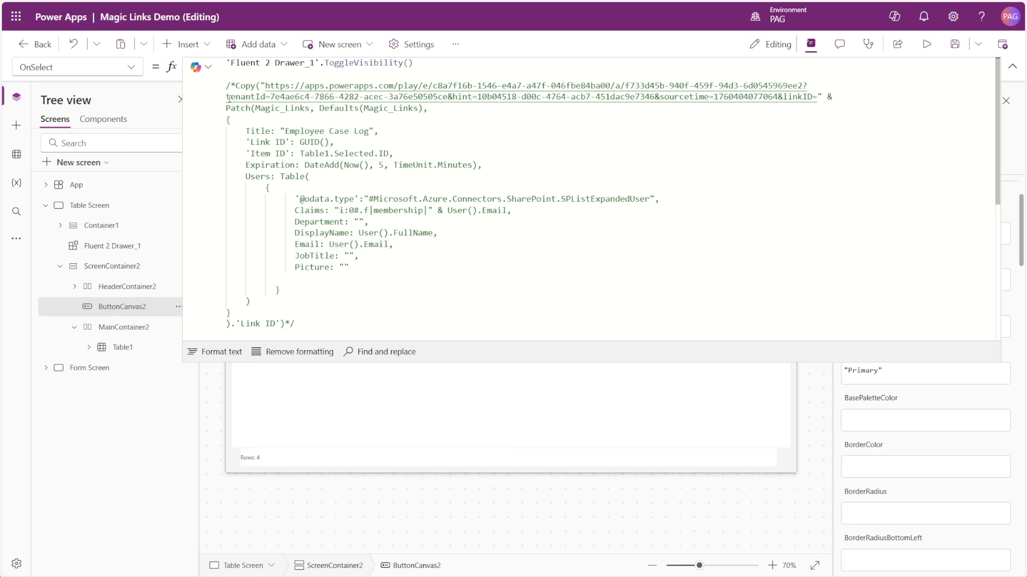
pyautogui.moveTo(412, 62); pyautogui.dragTo(227, 62)
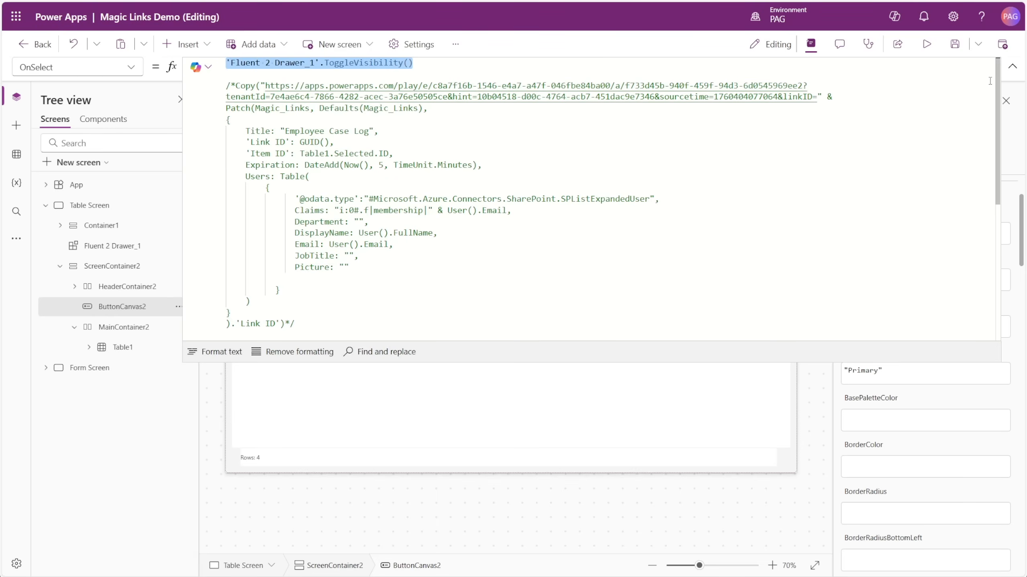
pyautogui.click(1011, 66)
pyautogui.keyDown('alt'); pyautogui.click(252, 203); pyautogui.keyUp('alt')
pyautogui.click(567, 160)
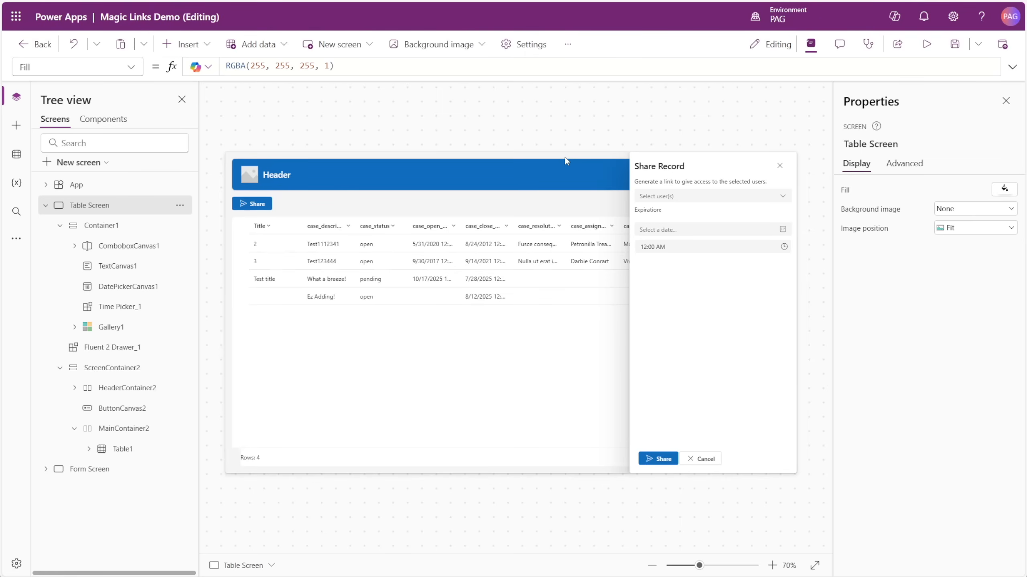
pyautogui.click(670, 196)
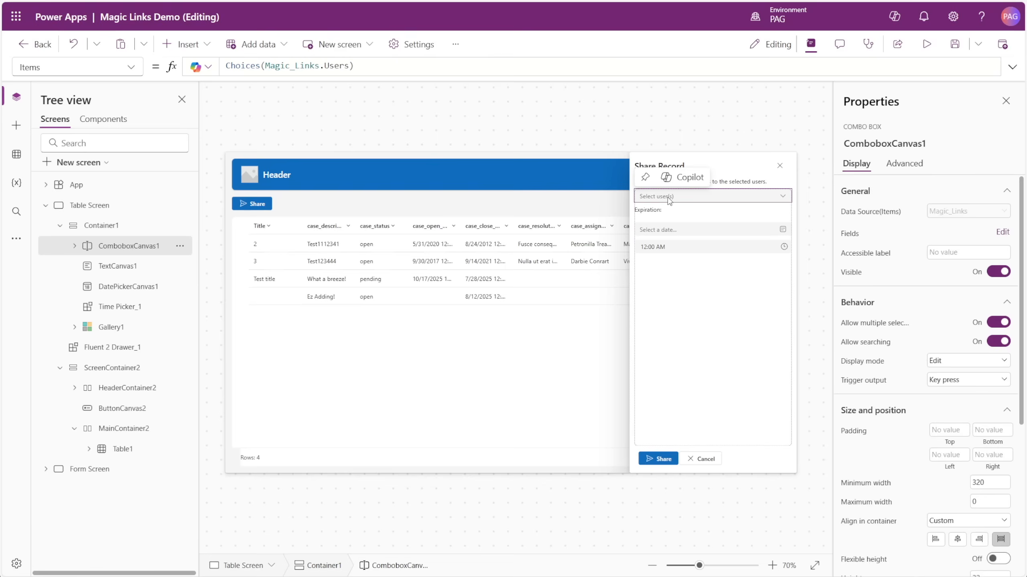
pyautogui.click(666, 230)
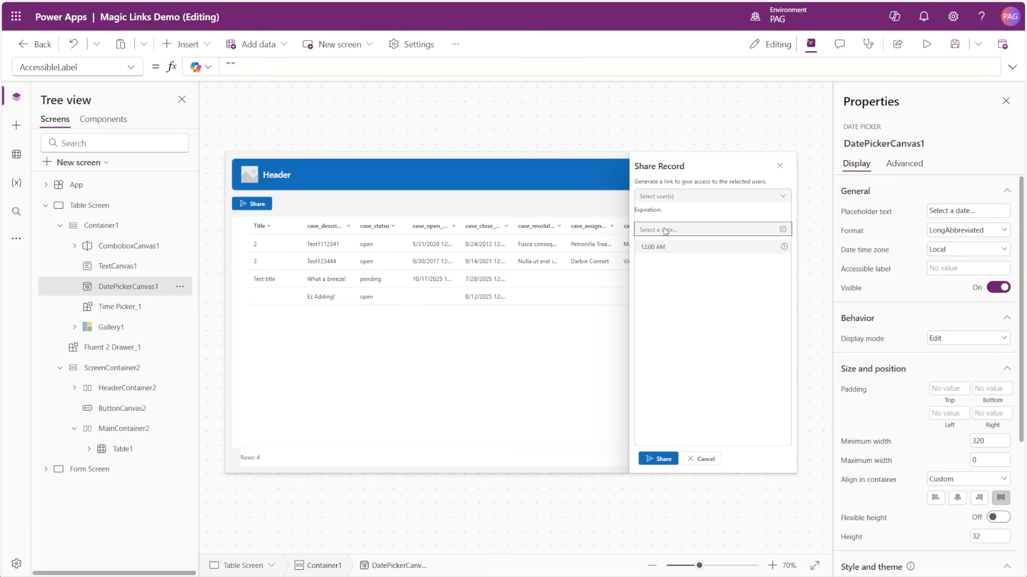
pyautogui.click(666, 249)
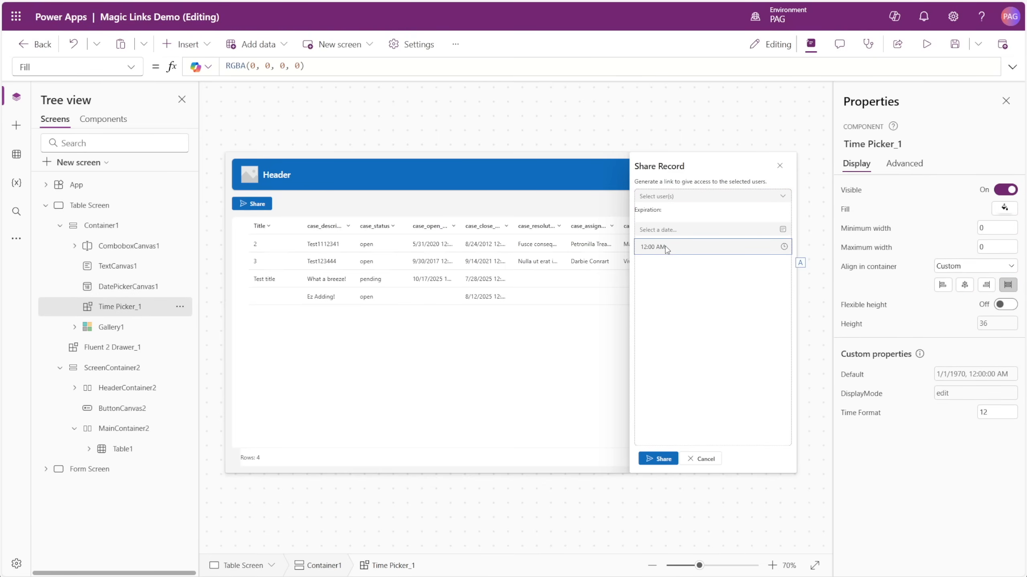
# Show the share drawer's OnSelect formula expanded in the Advanced properties
pyautogui.click(706, 337)
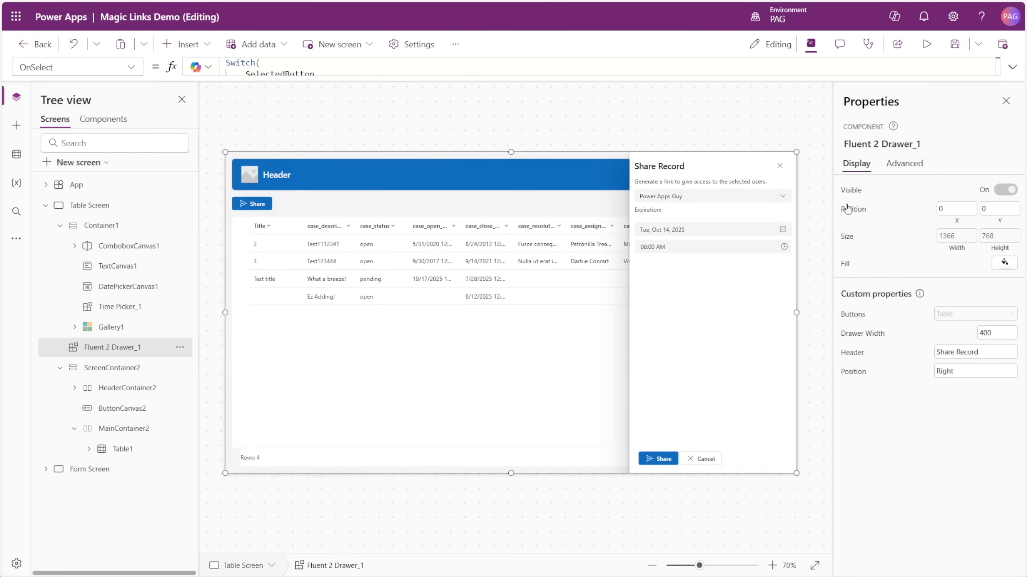
pyautogui.click(904, 163)
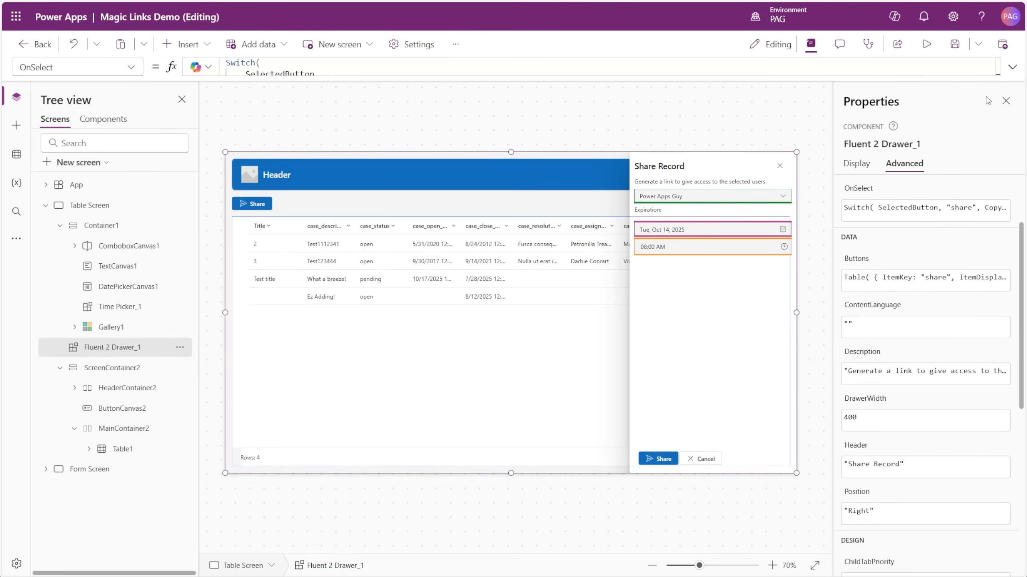
pyautogui.click(1011, 67)
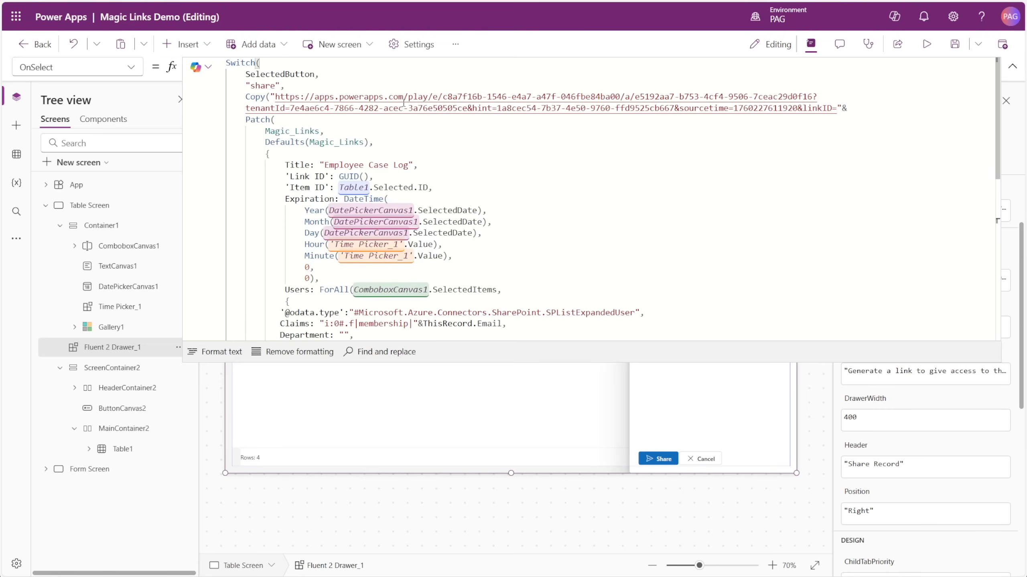
# Walk through the Switch share case: copied magic link URL, DateTime expiration, picker users and returned Link ID
pyautogui.doubleClick(264, 86)
pyautogui.click(257, 98)
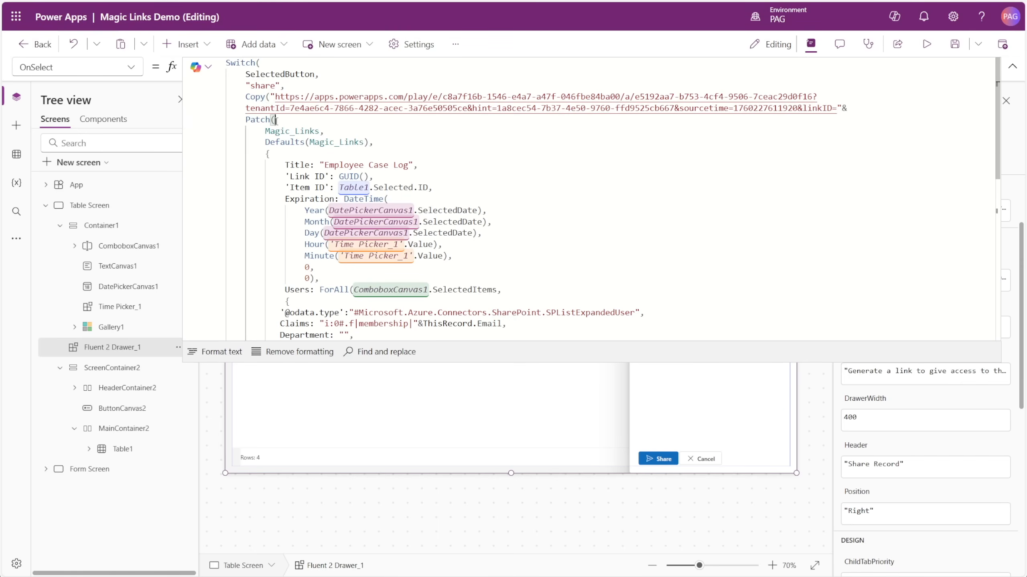
pyautogui.scroll(-3, 361, 200)
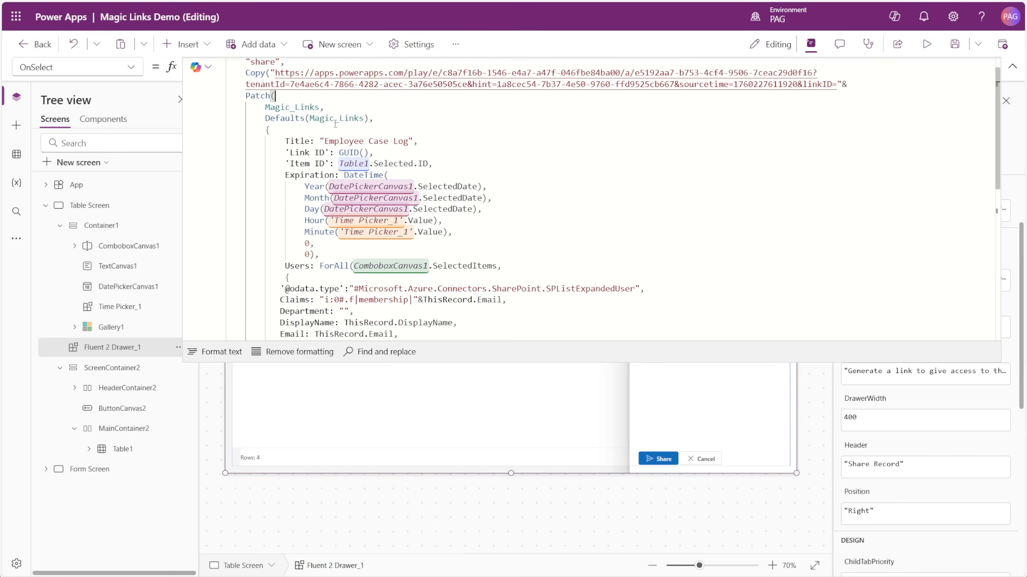
pyautogui.doubleClick(361, 128)
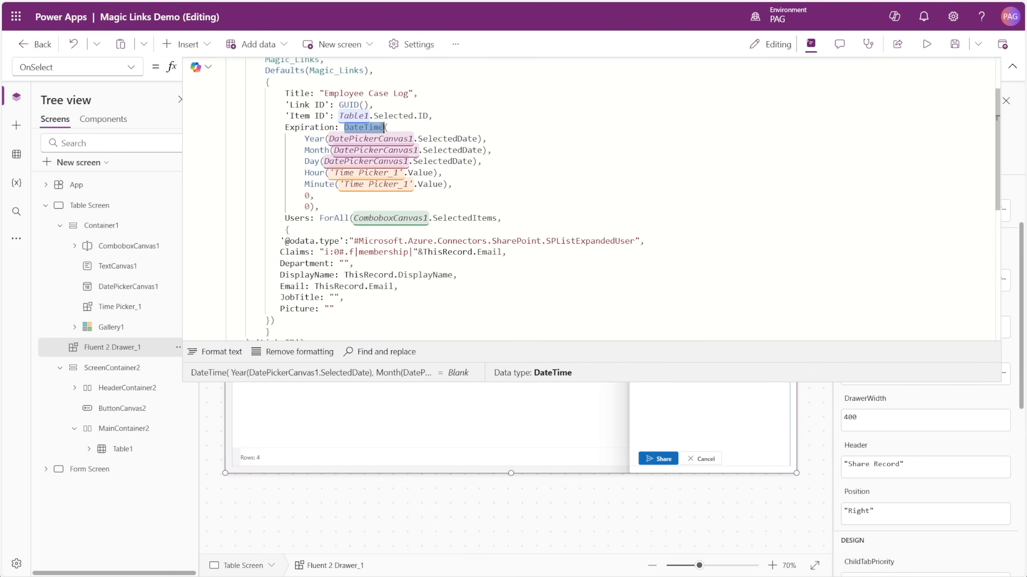
pyautogui.scroll(-2, 381, 129)
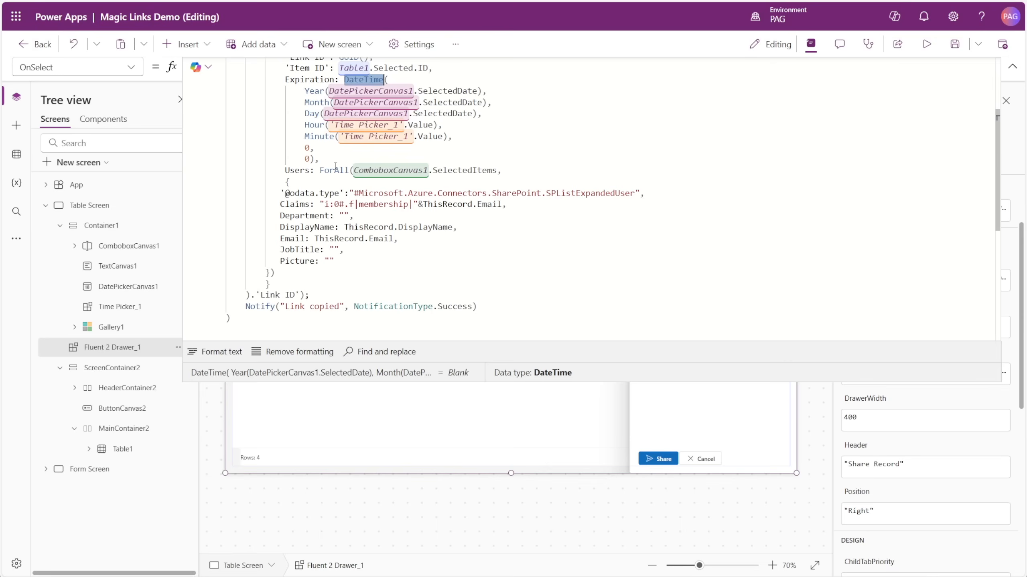
pyautogui.click(350, 169)
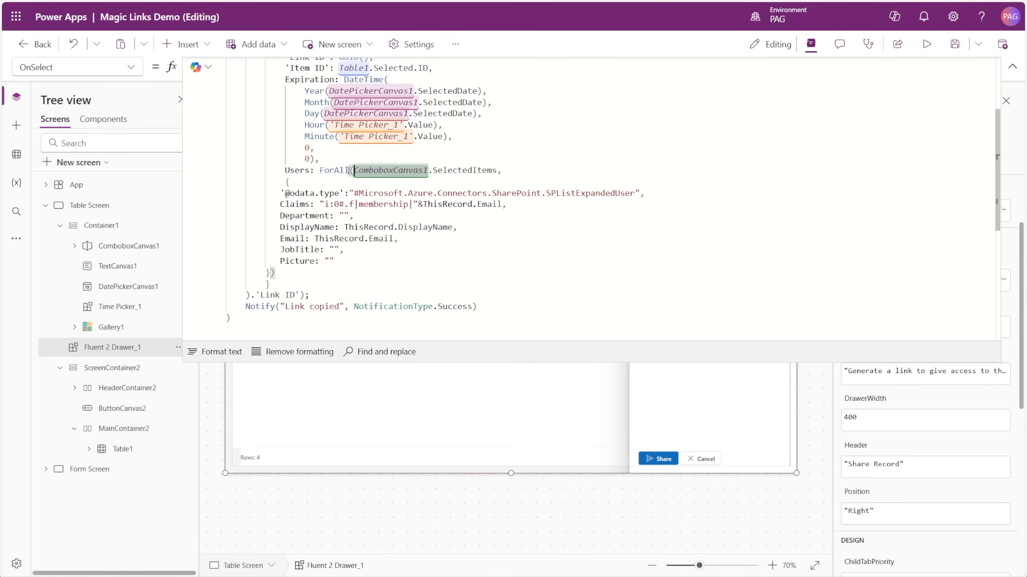
pyautogui.scroll(-1, 351, 169)
pyautogui.scroll(-1, 351, 170)
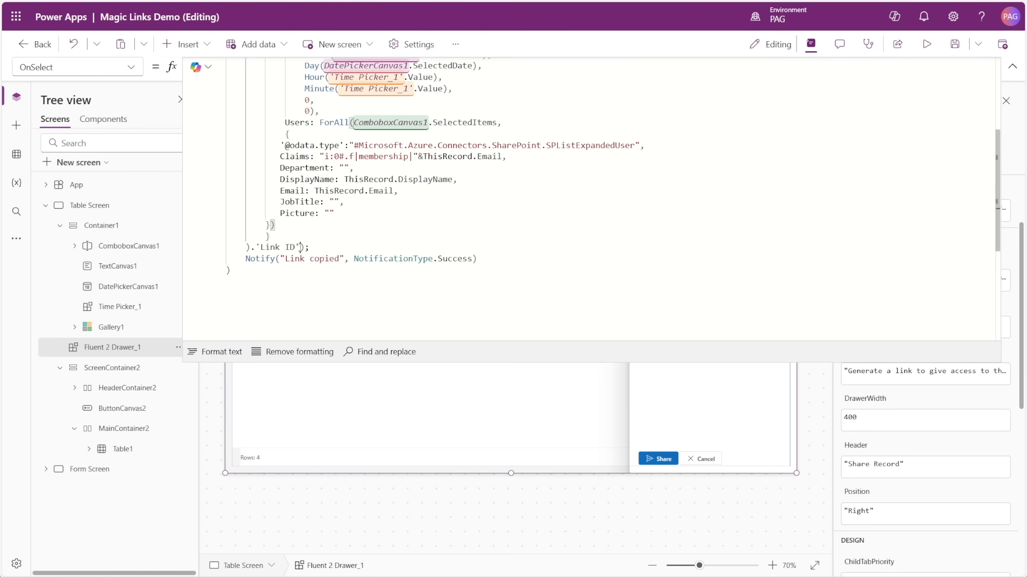
pyautogui.doubleClick(277, 247)
pyautogui.click(255, 247)
pyautogui.scroll(3, 350, 170)
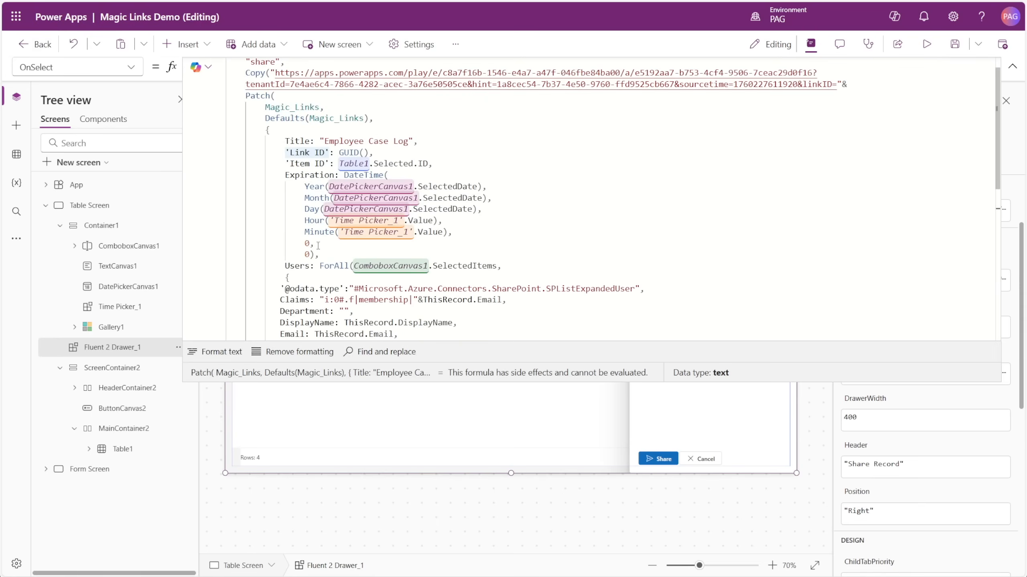
pyautogui.scroll(2, 351, 169)
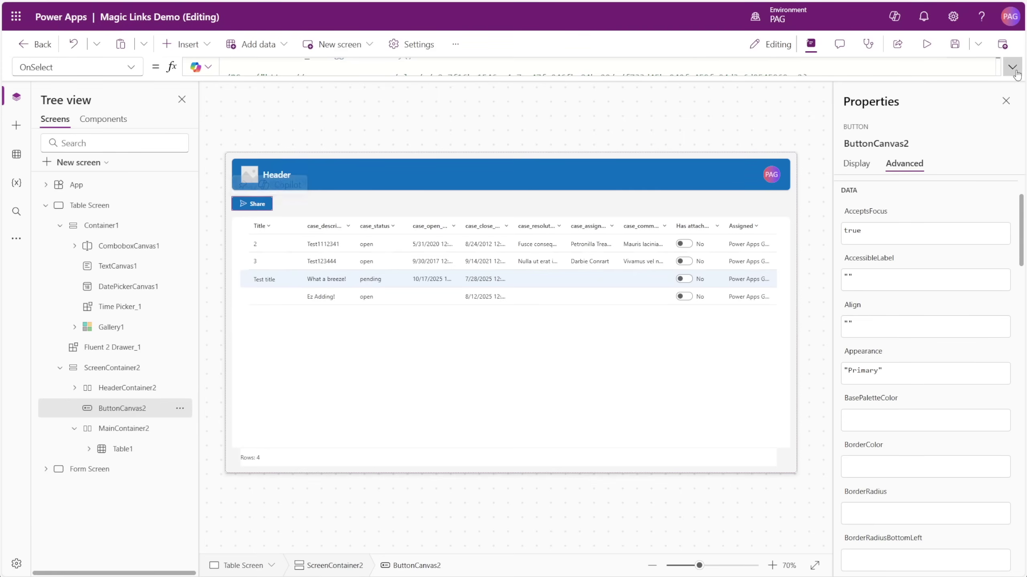
# Make Share also reset the combobox, date picker and time picker, then run the app's share drawer
pyautogui.click(1013, 68)
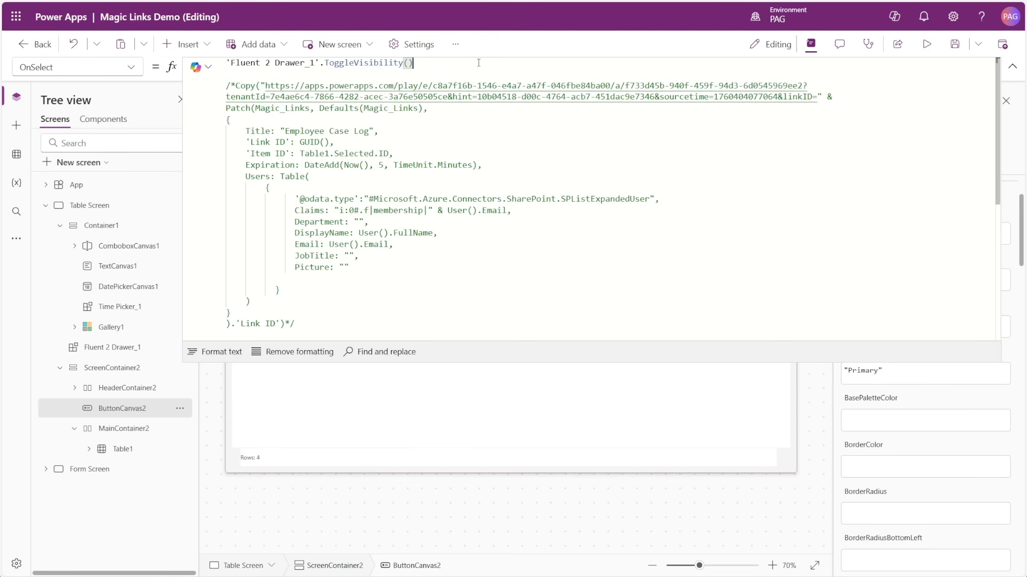
pyautogui.write('Reset(ComboboxCanvas1')
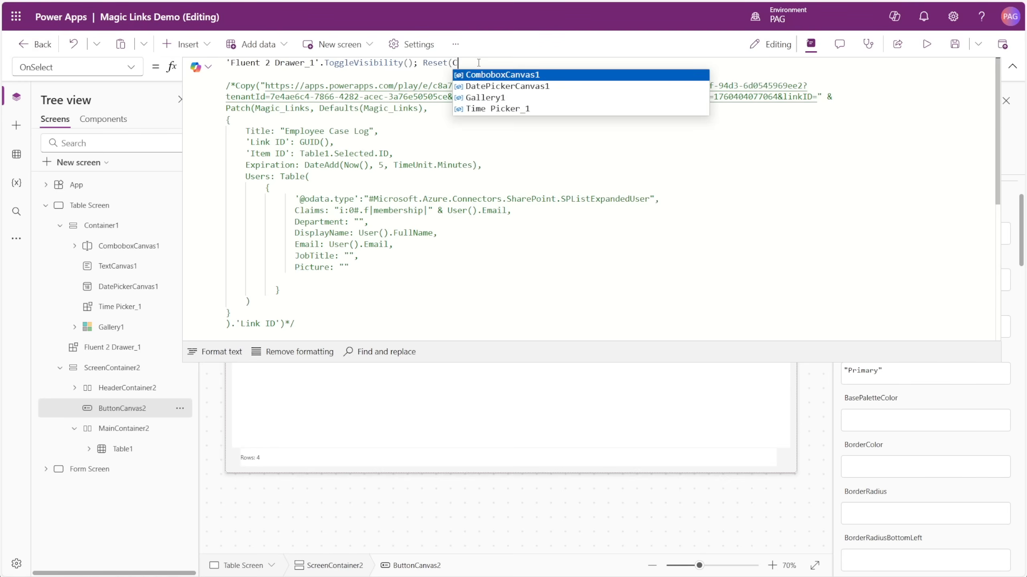
pyautogui.write(')')
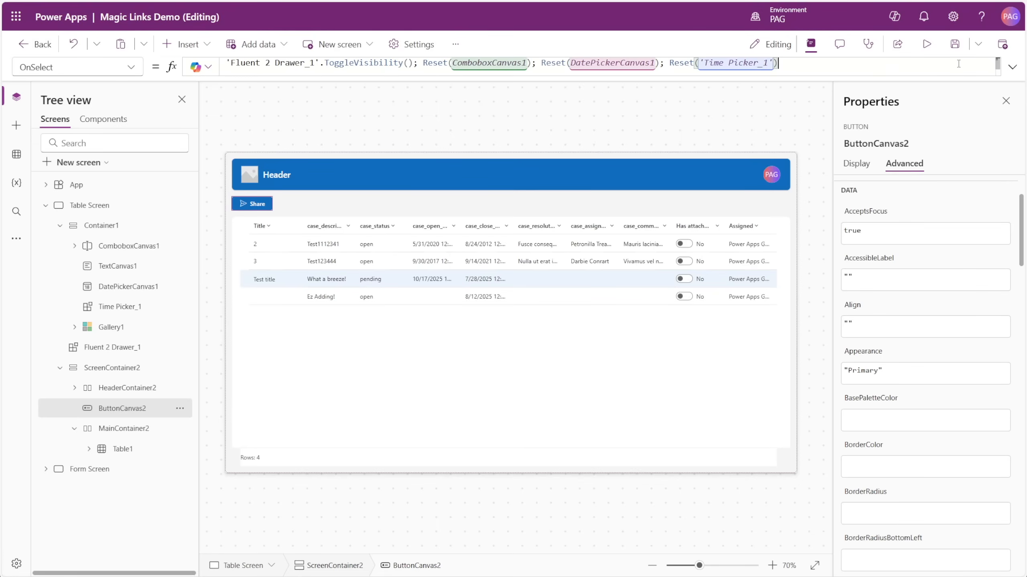
pyautogui.click(926, 44)
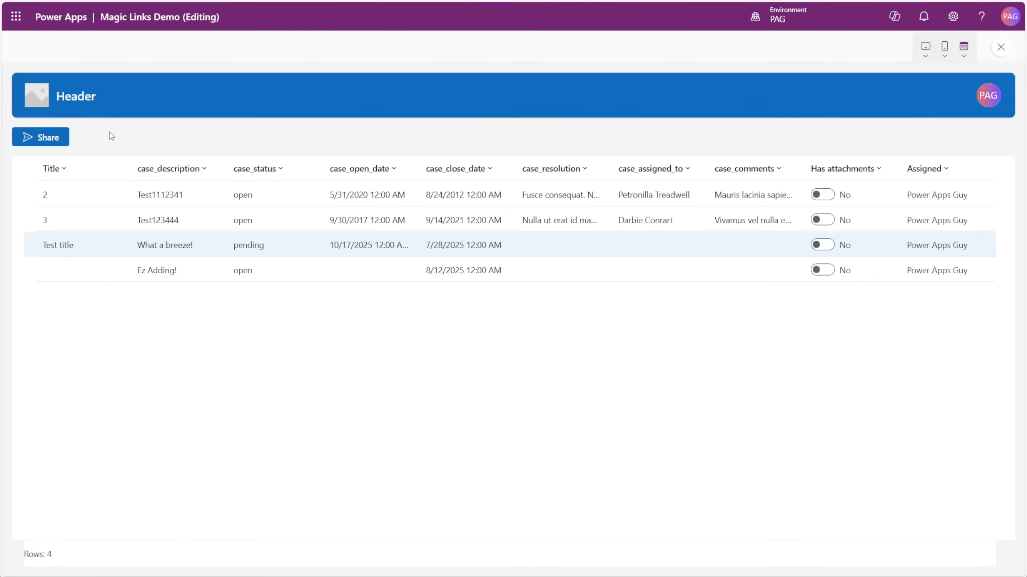
pyautogui.click(37, 139)
# Share with Power Apps Guy expiring Oct 14, 2025, 10:00 AM and copy the generated link
pyautogui.click(883, 126)
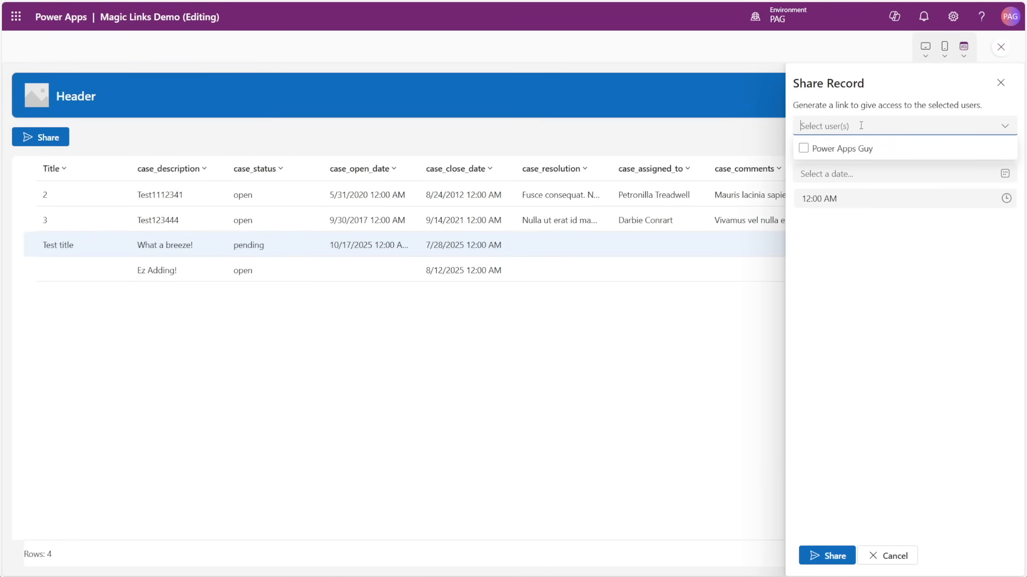
pyautogui.click(804, 149)
pyautogui.click(826, 173)
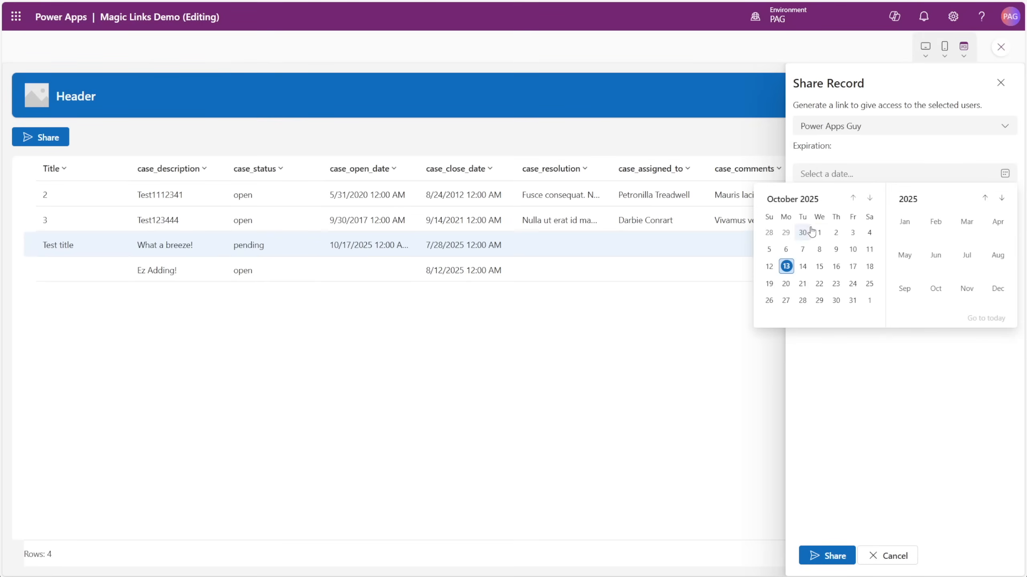
pyautogui.click(804, 267)
pyautogui.click(809, 199)
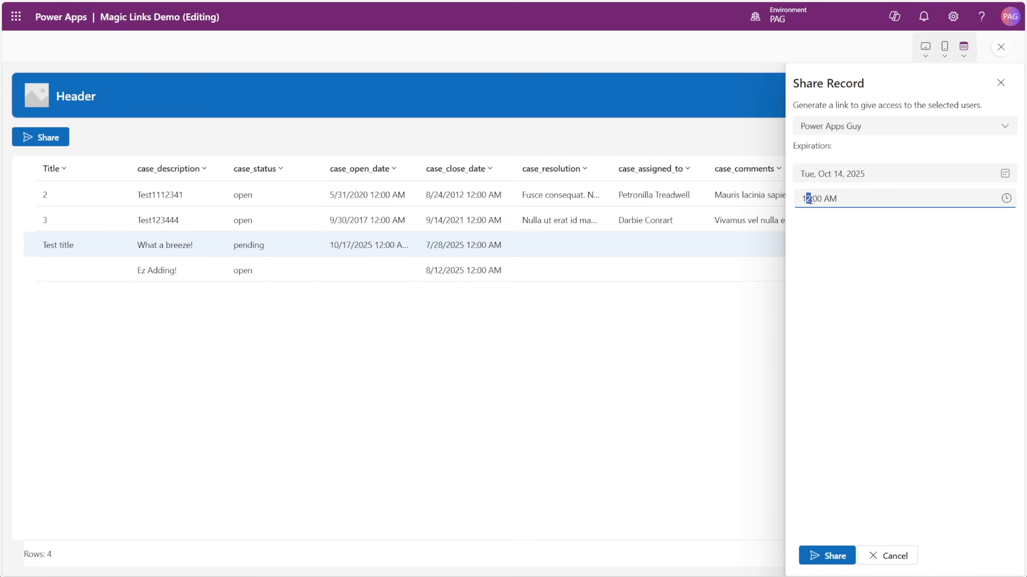
pyautogui.write('0')
pyautogui.click(826, 557)
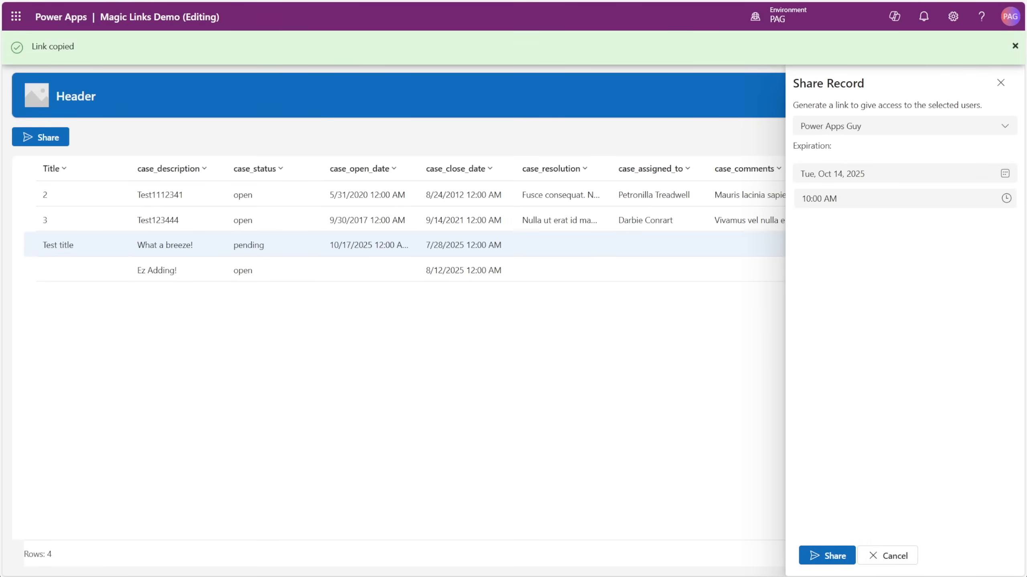
pyautogui.hotkey('alt', 'Tab')
# Paste the copied magic link on a new line 4 and follow it to the Test title form
pyautogui.press('End')
pyautogui.press('Return')
pyautogui.press('Return')
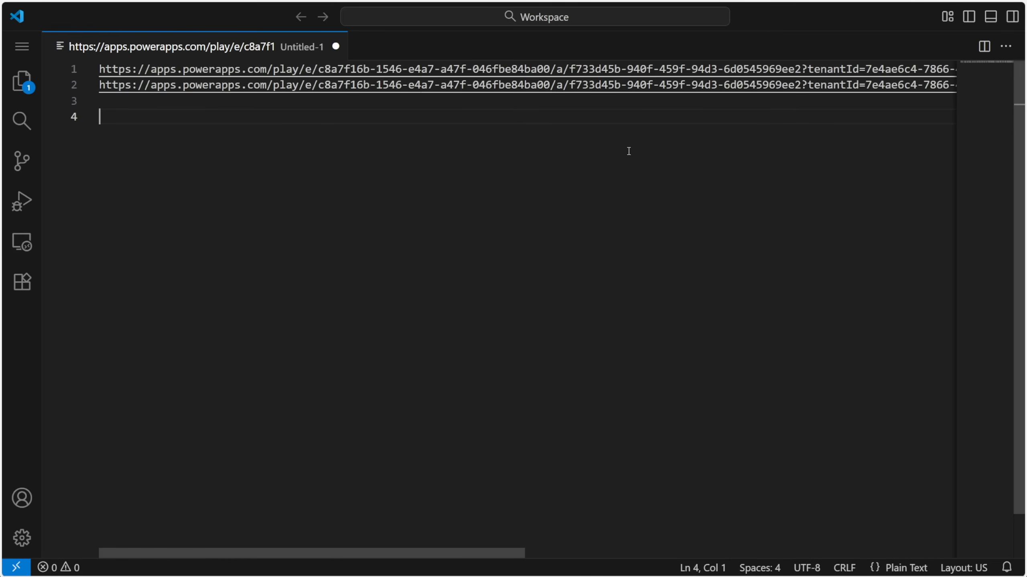
pyautogui.hotkey('ctrl', 'v')
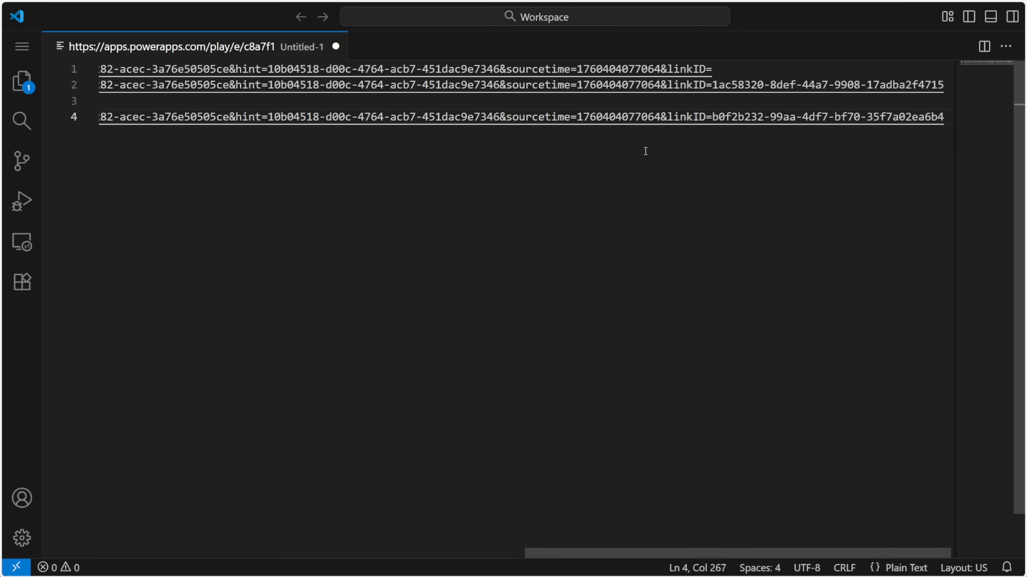
pyautogui.keyDown('ctrl'); pyautogui.click(500, 121); pyautogui.keyUp('ctrl')
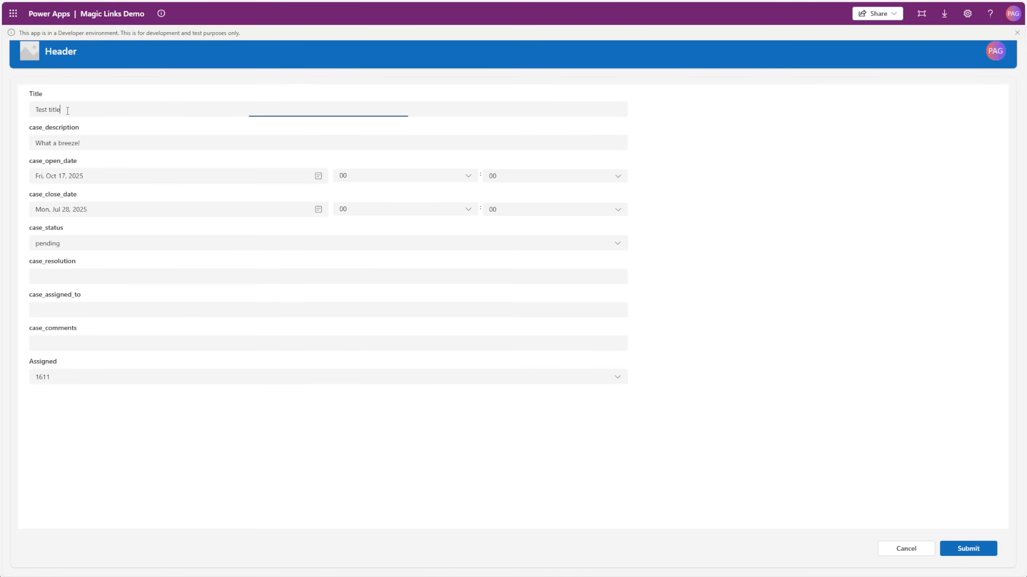
# Check the opened record's Title and the SharePoint Magic Links list entries
pyautogui.moveTo(61, 109); pyautogui.dragTo(33, 110)
pyautogui.hotkey('ctrl', 'Tab')
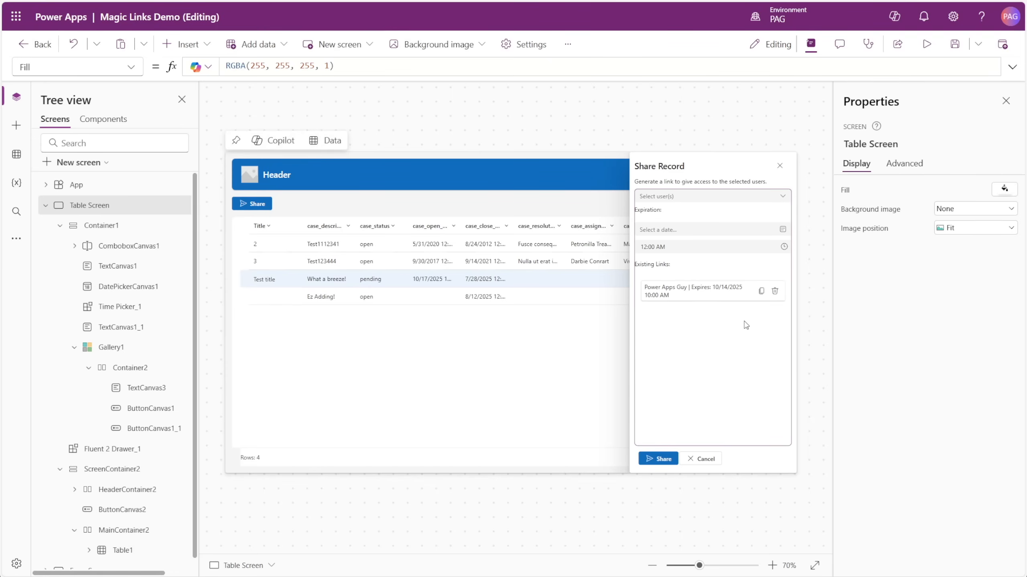
pyautogui.click(743, 324)
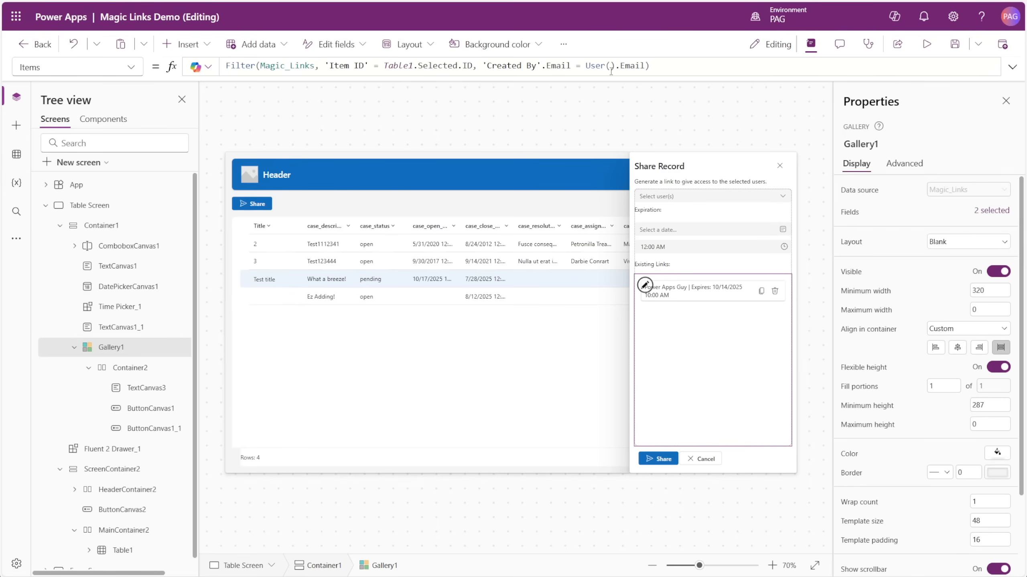
pyautogui.click(645, 285)
pyautogui.click(1011, 66)
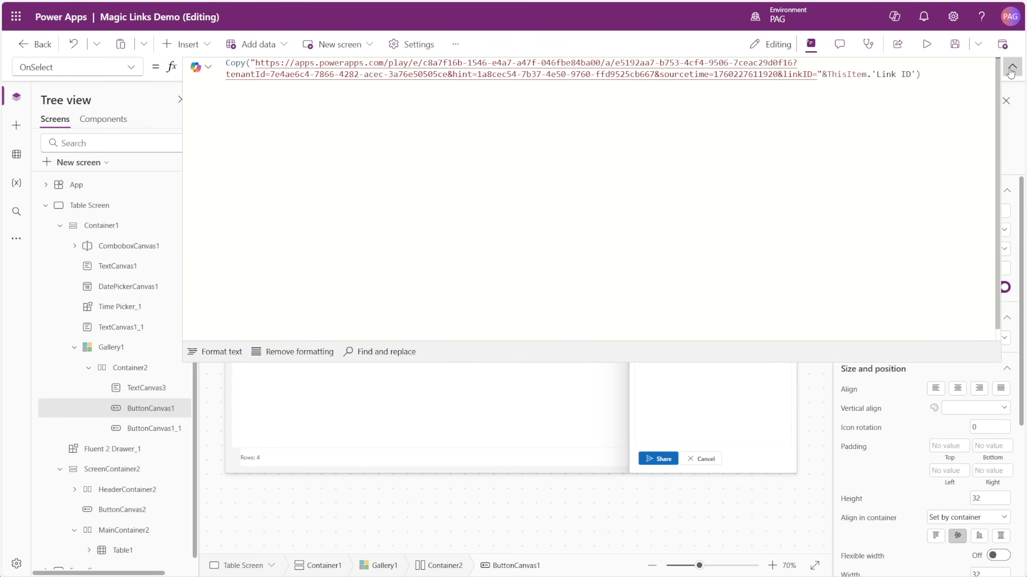
pyautogui.click(1011, 70)
pyautogui.press('Tab')
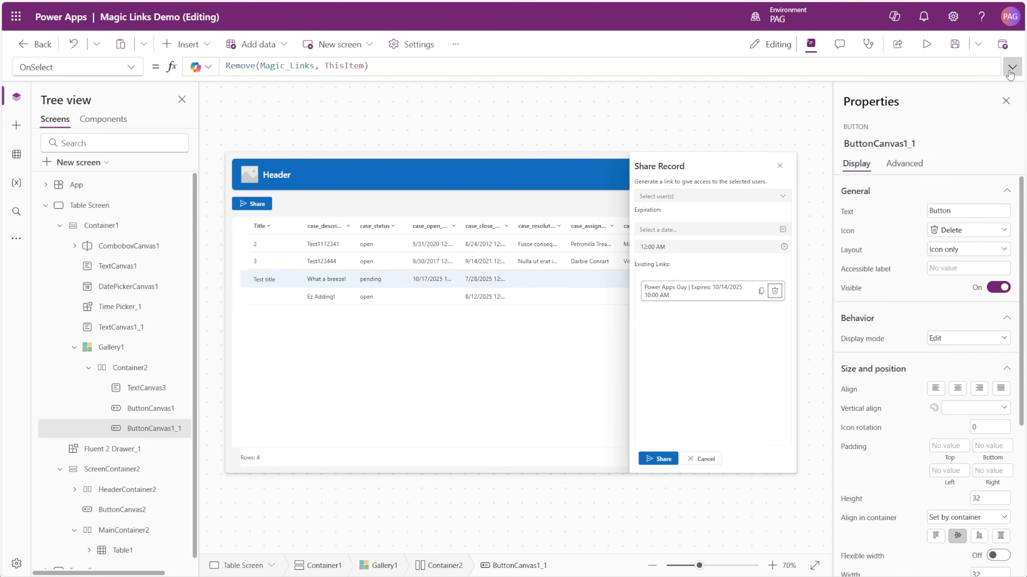
pyautogui.click(1011, 71)
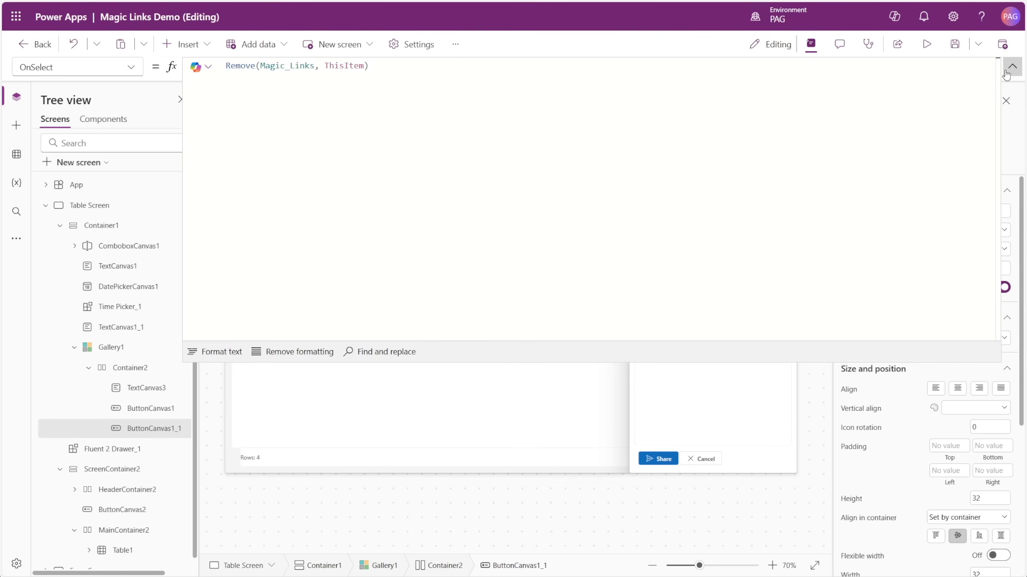
pyautogui.click(1011, 66)
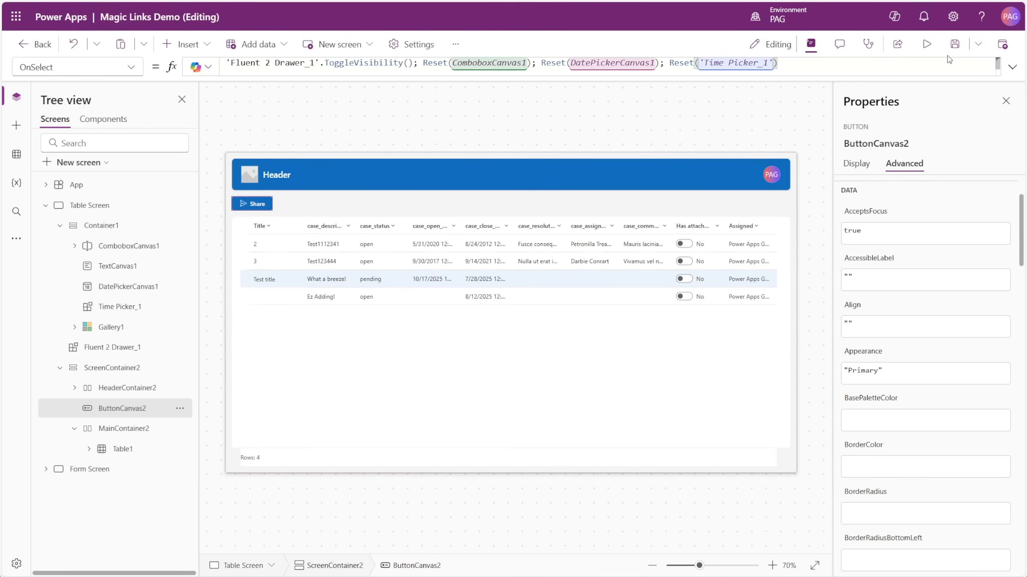
# Run the app, open the Test title record's share drawer and tick the demo user
pyautogui.click(927, 44)
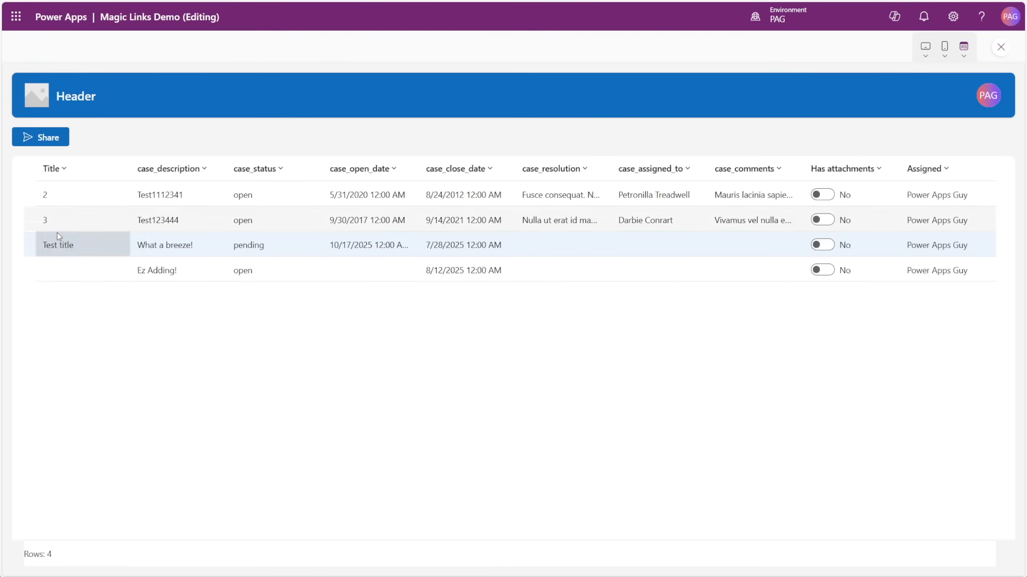
pyautogui.click(36, 139)
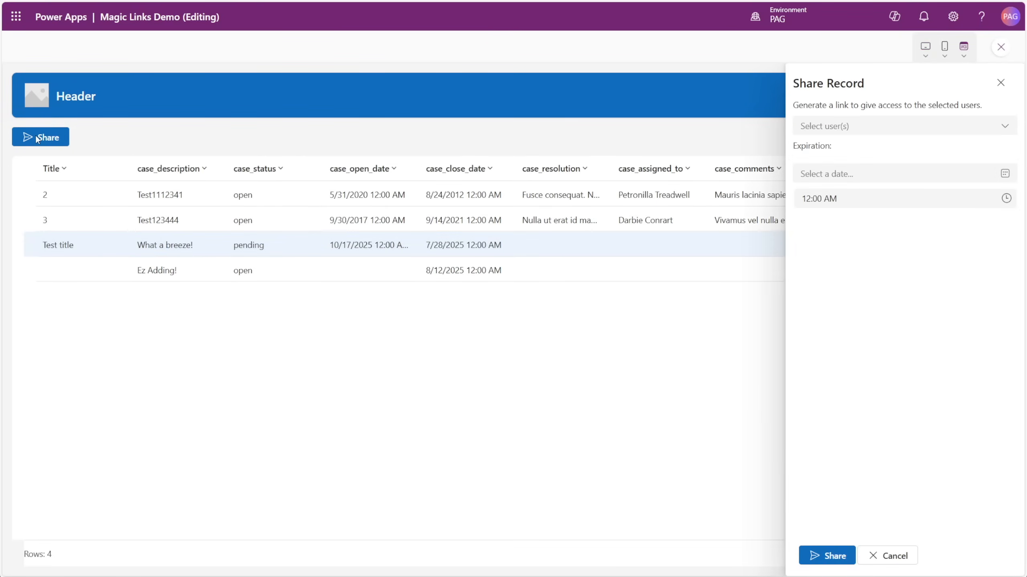
pyautogui.click(882, 126)
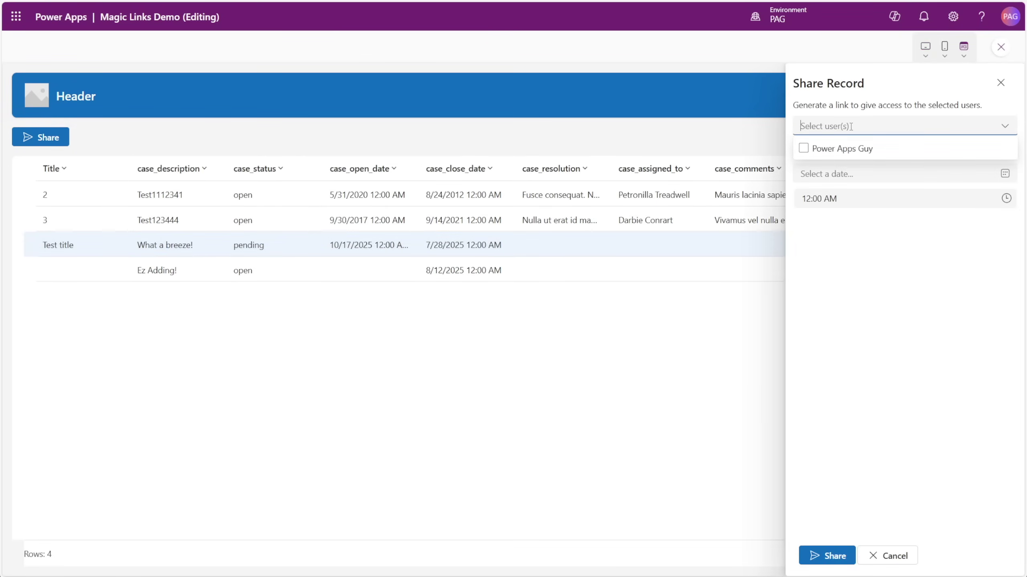
pyautogui.click(804, 149)
# Set expiry to Oct 14, 2025 at 10:00 AM and copy the generated share link
pyautogui.click(826, 174)
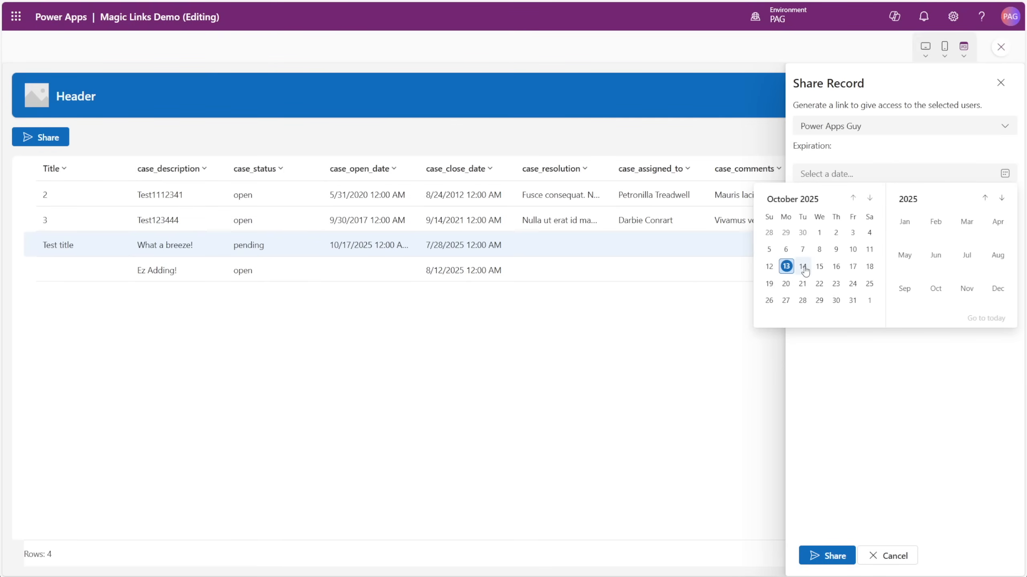
pyautogui.click(806, 265)
pyautogui.click(809, 198)
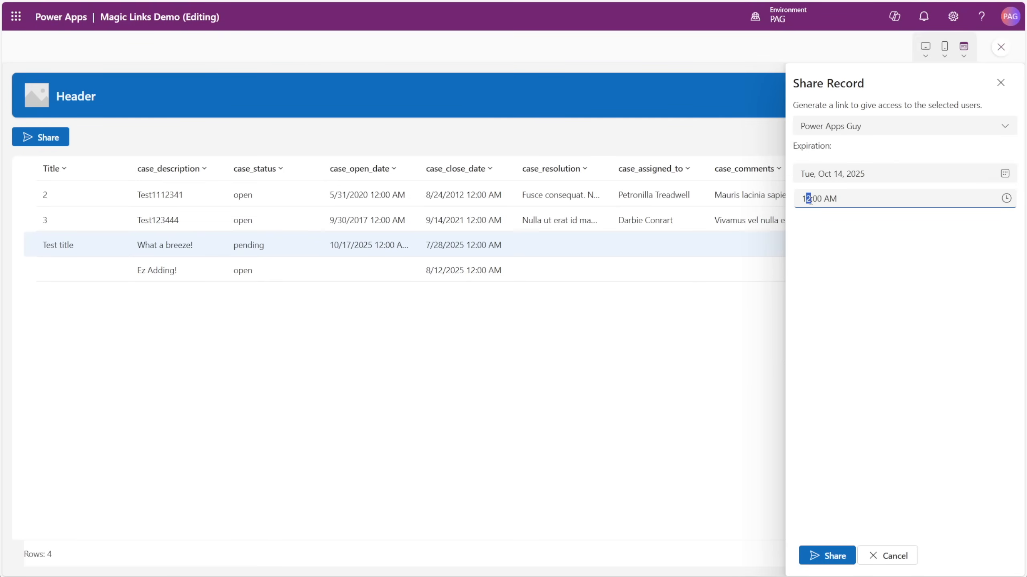
pyautogui.write('0')
pyautogui.click(826, 556)
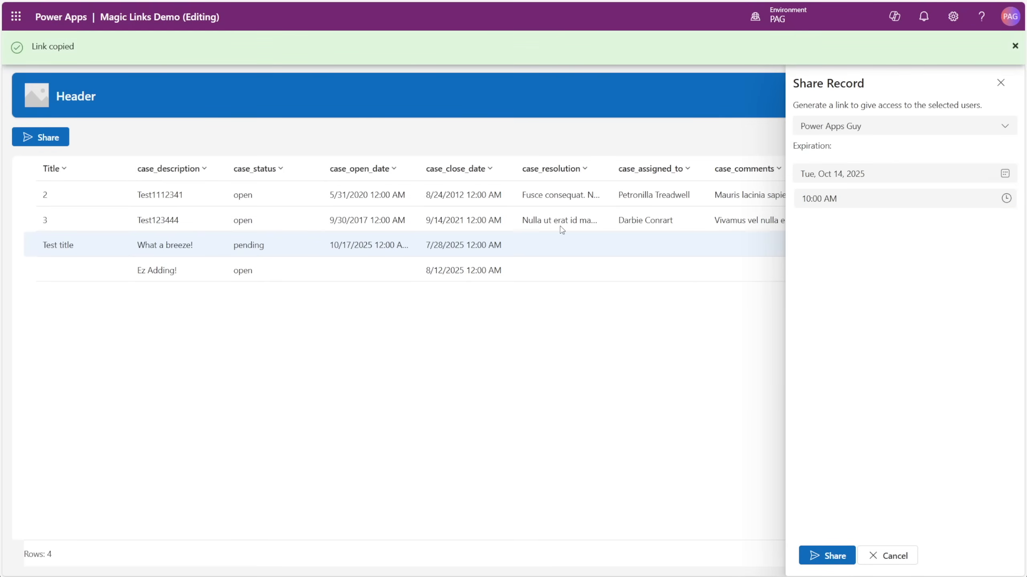
# Paste the copied link on line 4 in VS Code and follow it to the record form
pyautogui.hotkey('alt', 'Tab')
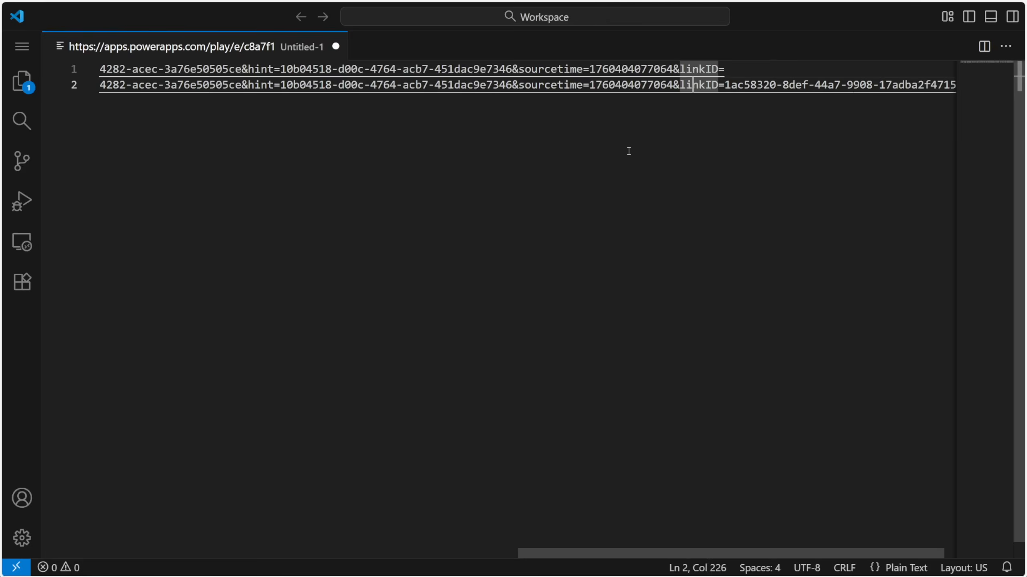
pyautogui.hotkey('ctrl', 'v')
pyautogui.press('Return')
pyautogui.press('Return')
pyautogui.hotkey('ctrl', 'v')
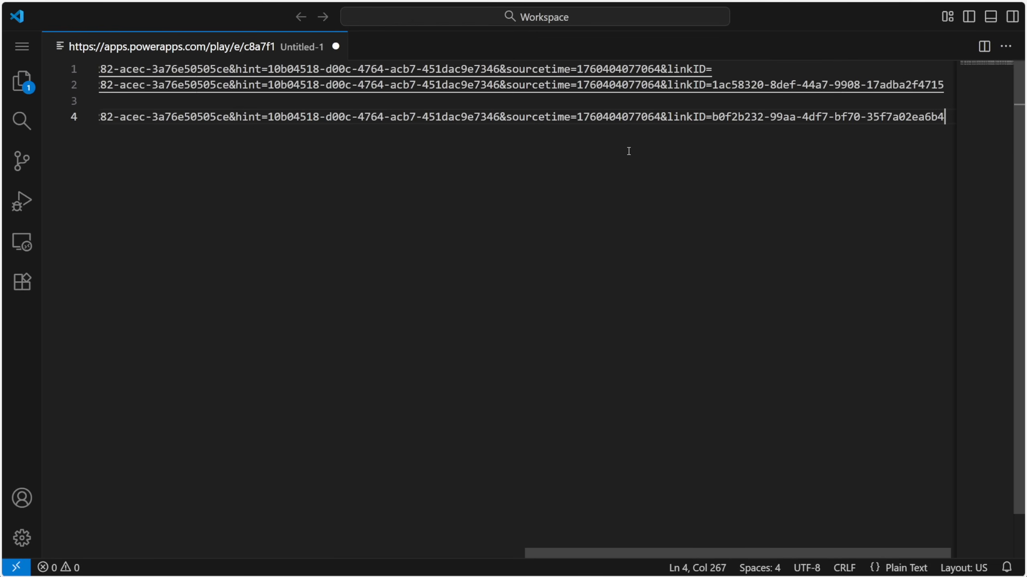
pyautogui.keyDown('ctrl'); pyautogui.click(518, 117); pyautogui.keyUp('ctrl')
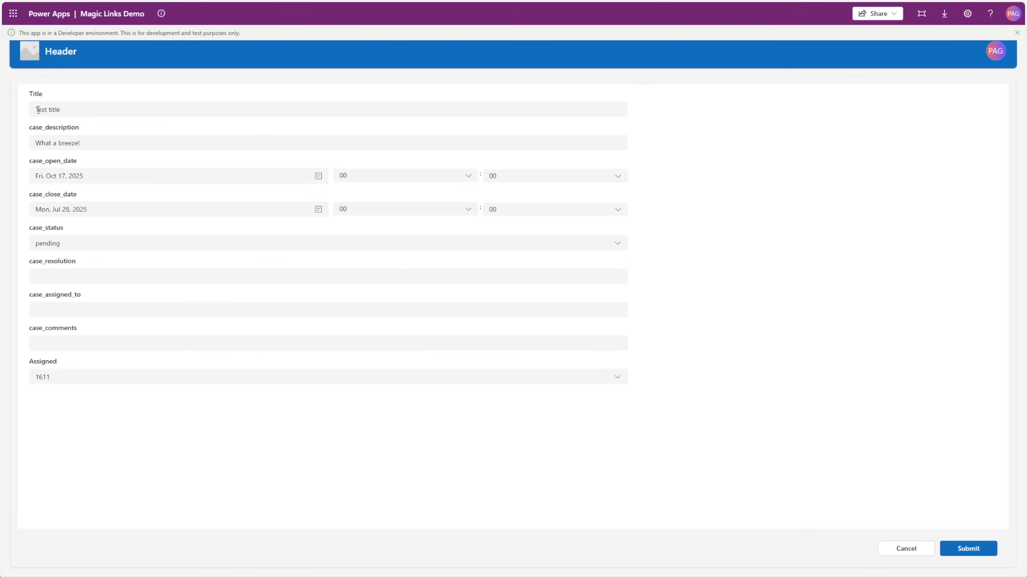
# Check the opened record's Title and review the Patch and DateTime expiration in the share formula
pyautogui.moveTo(68, 109); pyautogui.dragTo(34, 109)
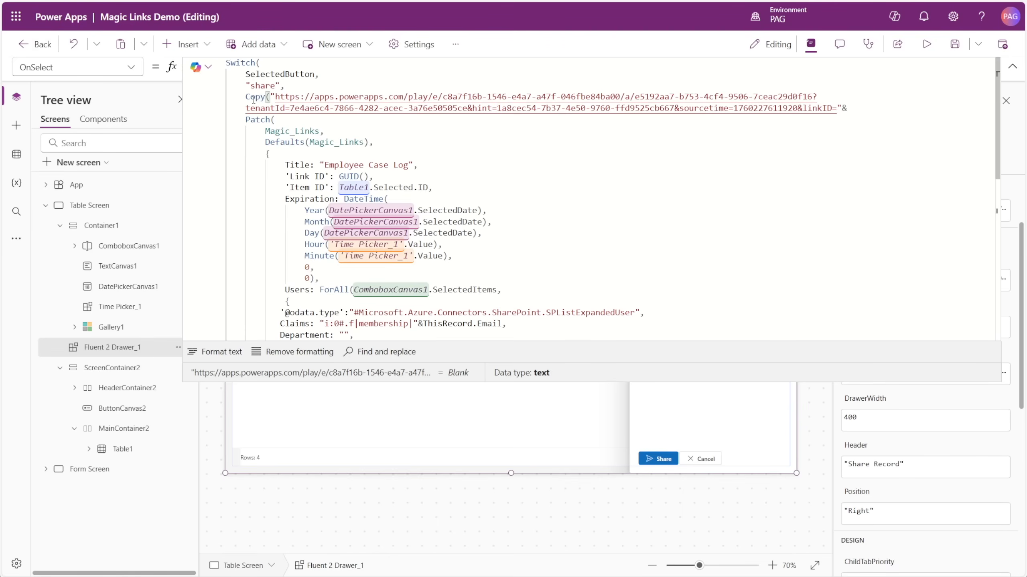
pyautogui.click(277, 119)
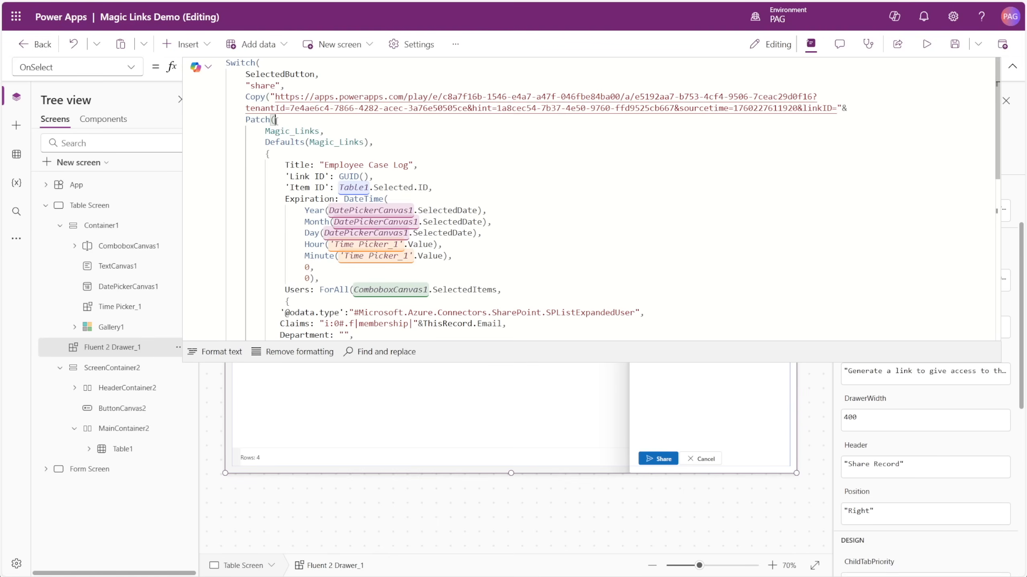
pyautogui.scroll(-3, 303, 121)
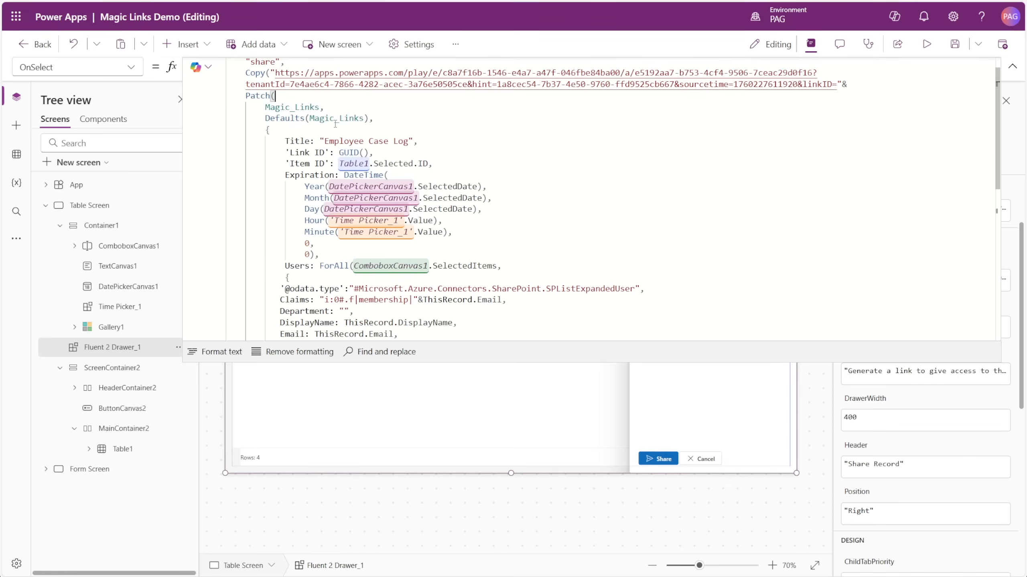
pyautogui.doubleClick(361, 127)
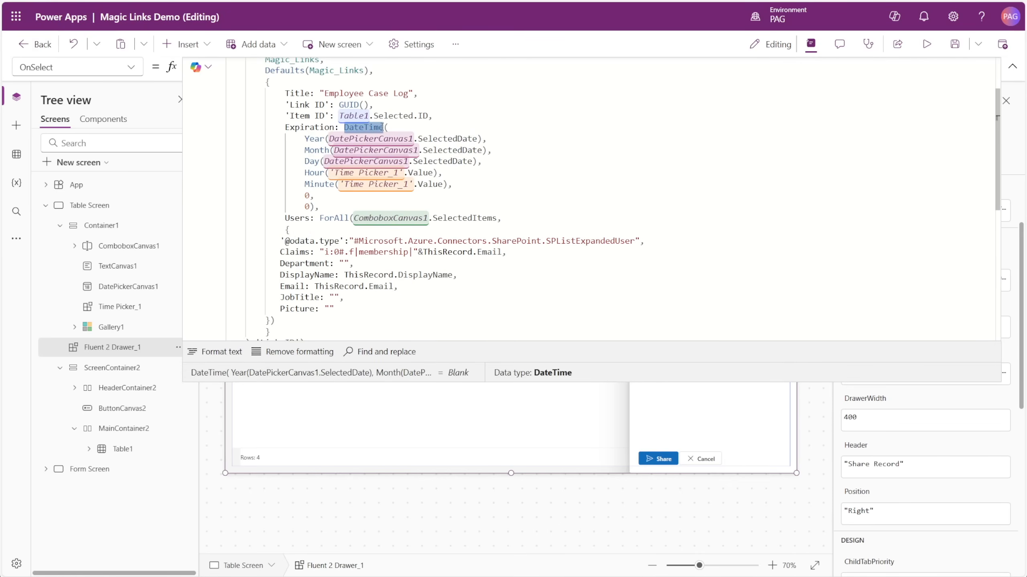
pyautogui.scroll(-2, 361, 200)
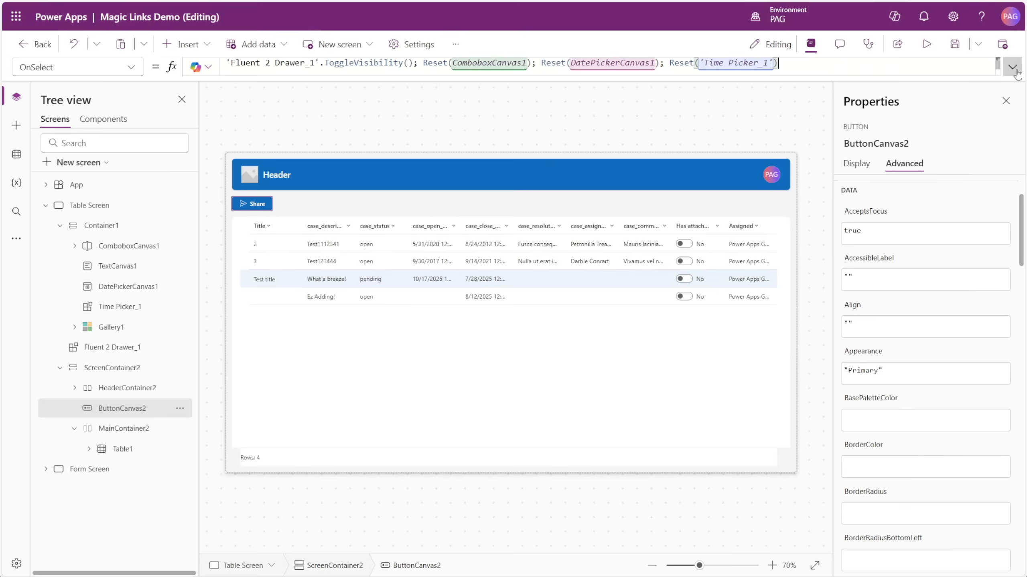
# Run the app, open the Test title row's share drawer and tick the demo user
pyautogui.click(927, 44)
pyautogui.click(59, 245)
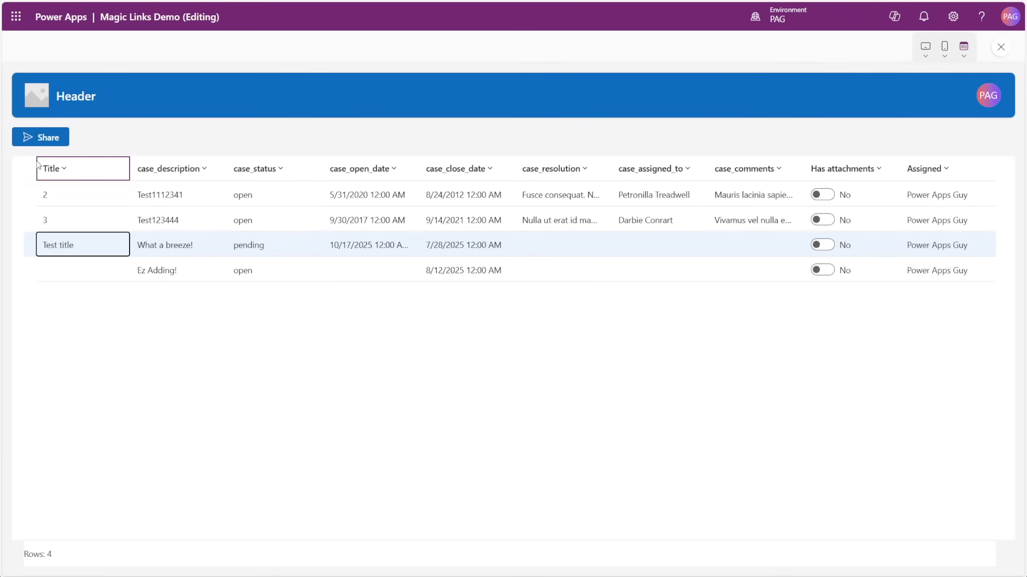
pyautogui.click(37, 139)
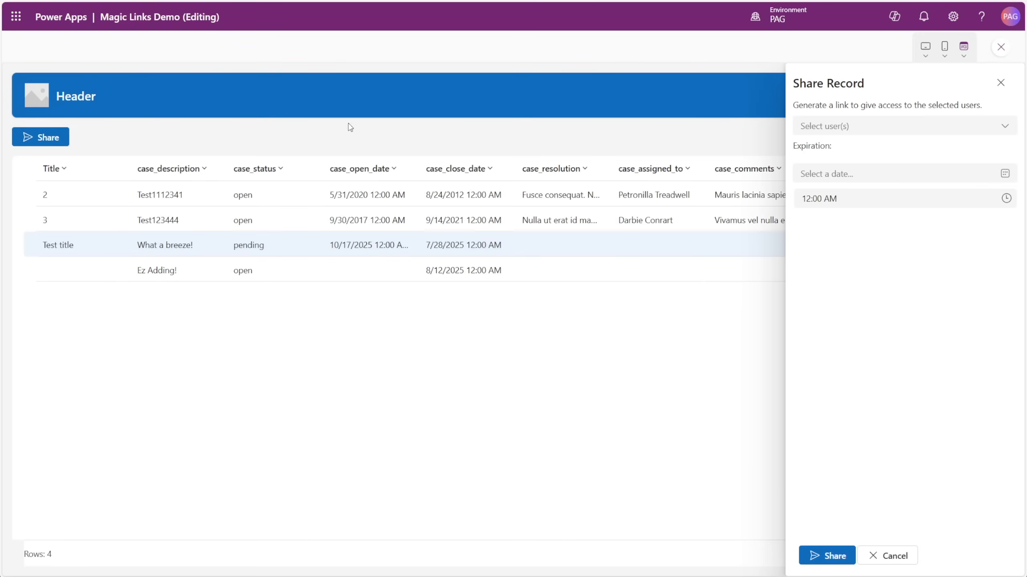
pyautogui.click(804, 125)
pyautogui.click(803, 149)
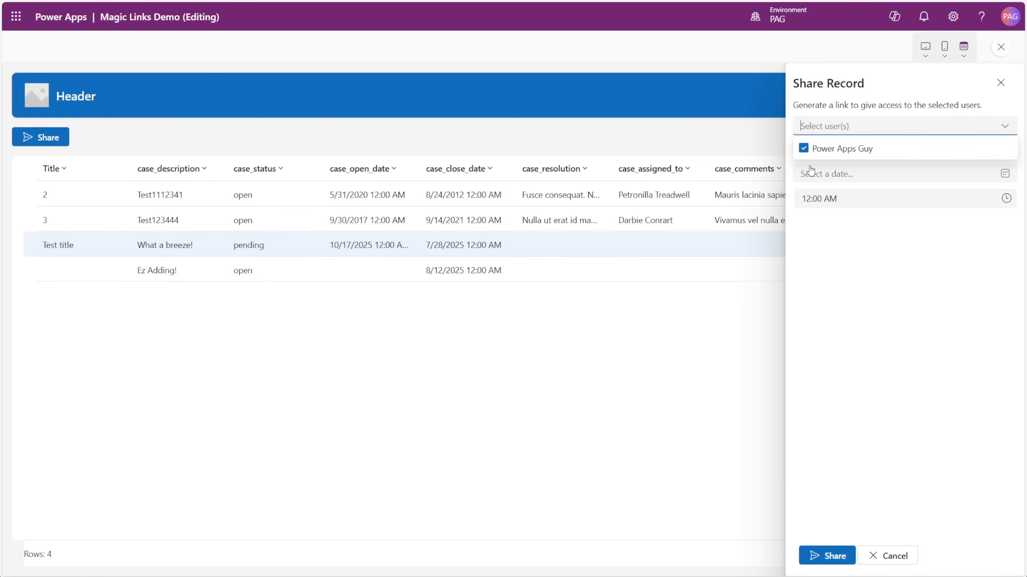
# Set expiry to Oct 14, 2025 at 10:00 AM and copy the new share link
pyautogui.click(826, 174)
pyautogui.click(803, 267)
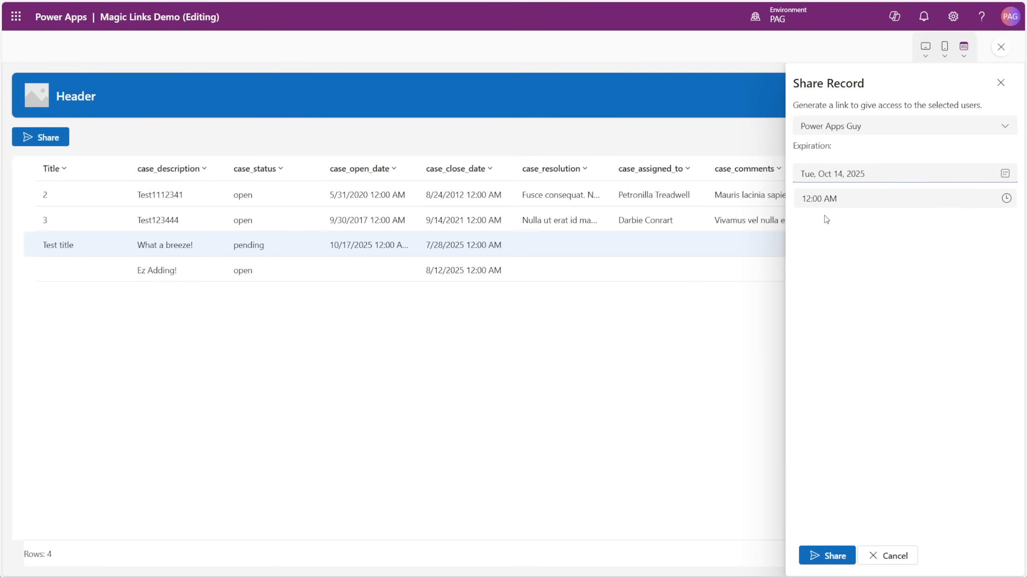
pyautogui.click(810, 199)
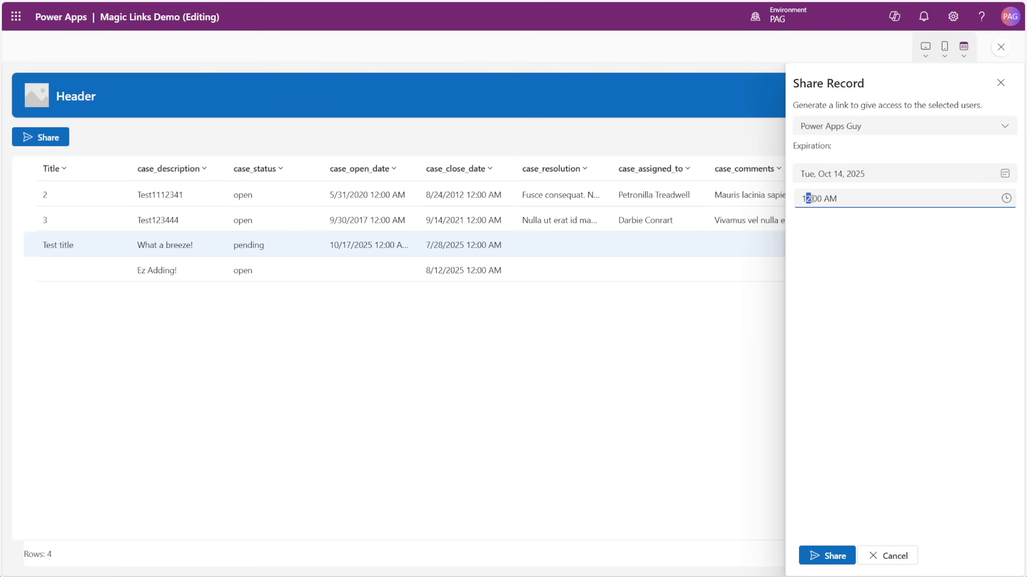
pyautogui.write('0')
pyautogui.click(827, 556)
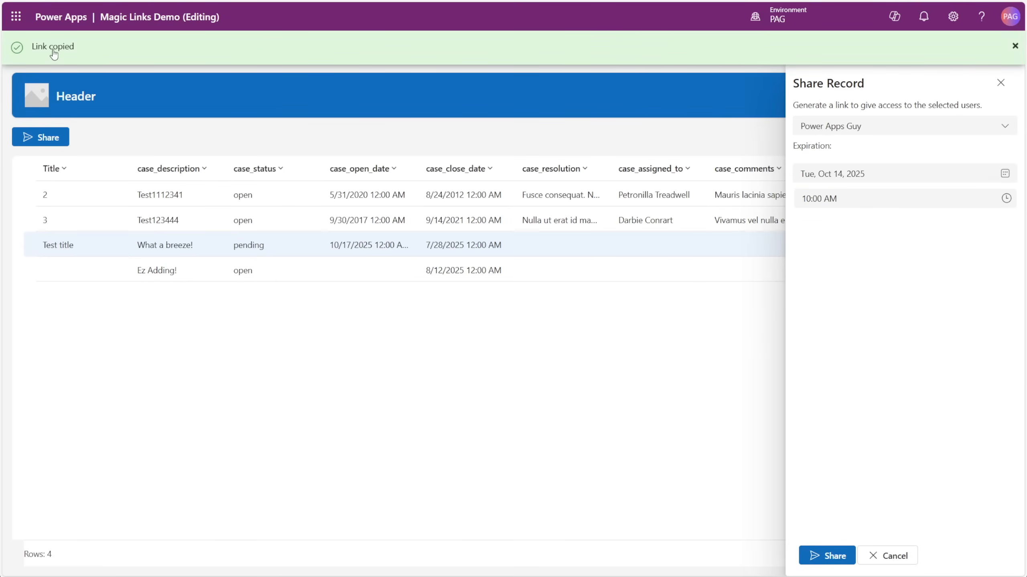
# Paste the new link as line 4 in VS Code, open it and select the record's Title text
pyautogui.hotkey('alt', 'Tab')
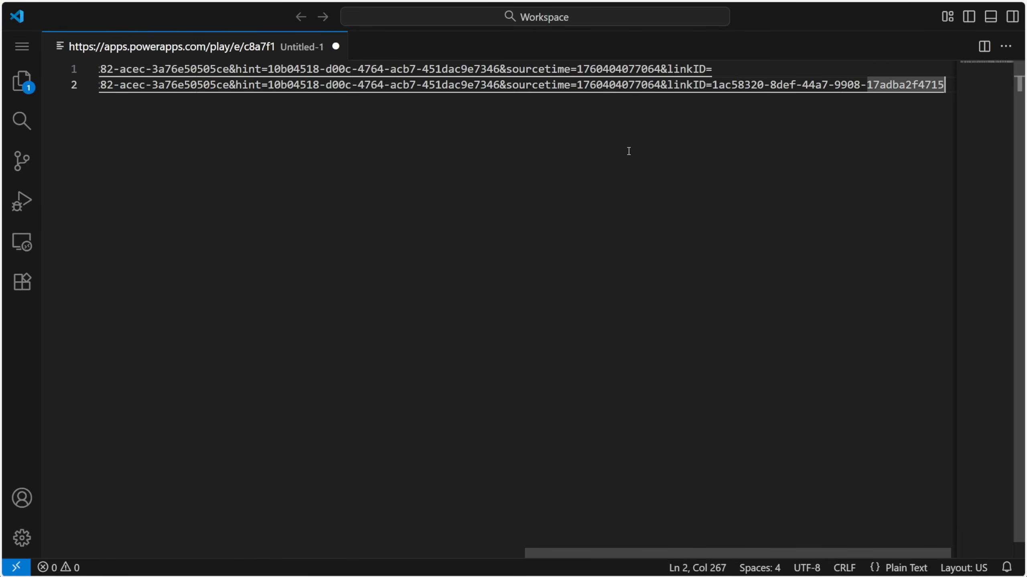
pyautogui.press('Return')
pyautogui.hotkey('ctrl', 'v')
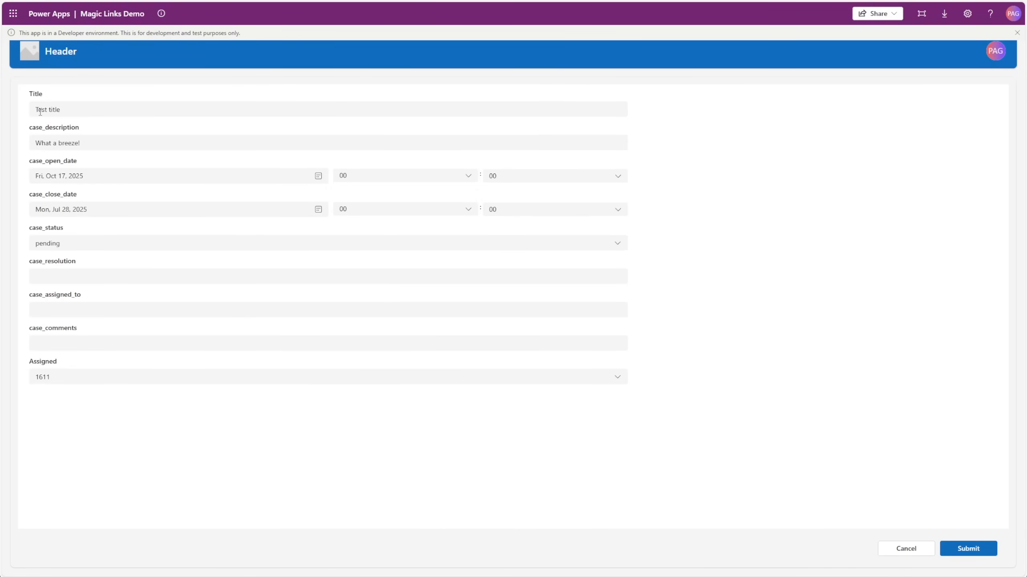
pyautogui.moveTo(69, 111); pyautogui.dragTo(34, 110)
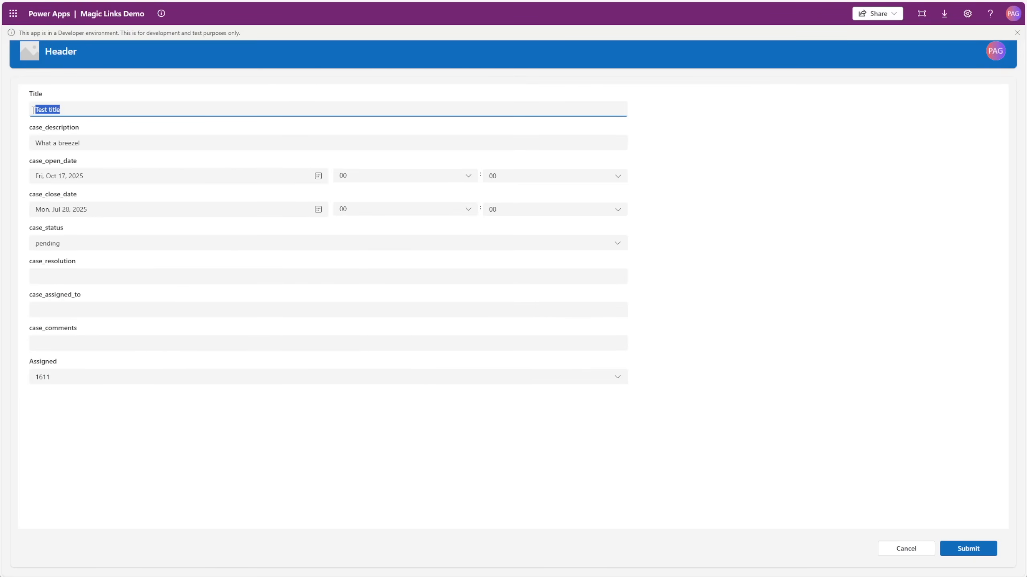